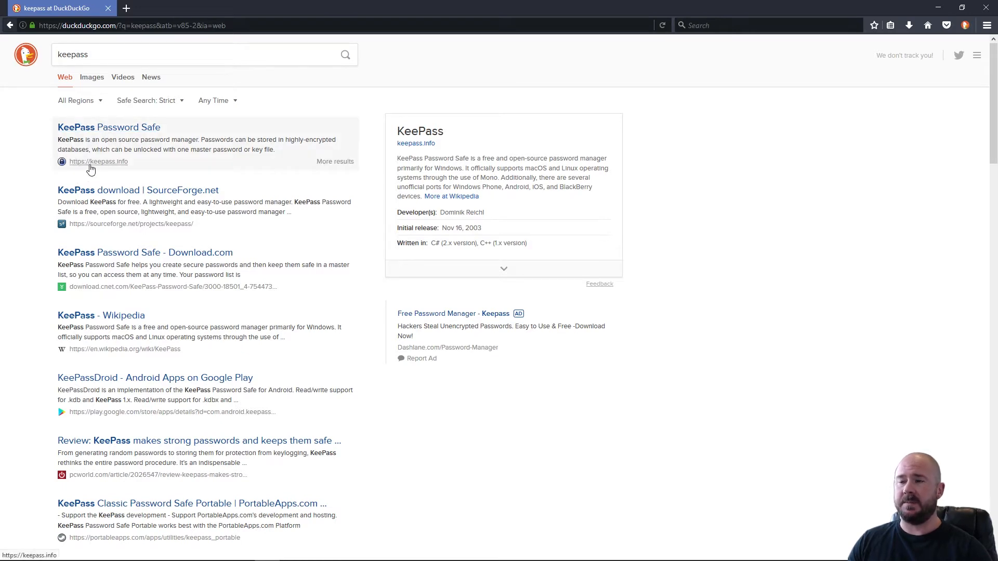
# Open the KeePass Password Safe site from the search results and go to its Downloads page.
pyautogui.click(109, 129)
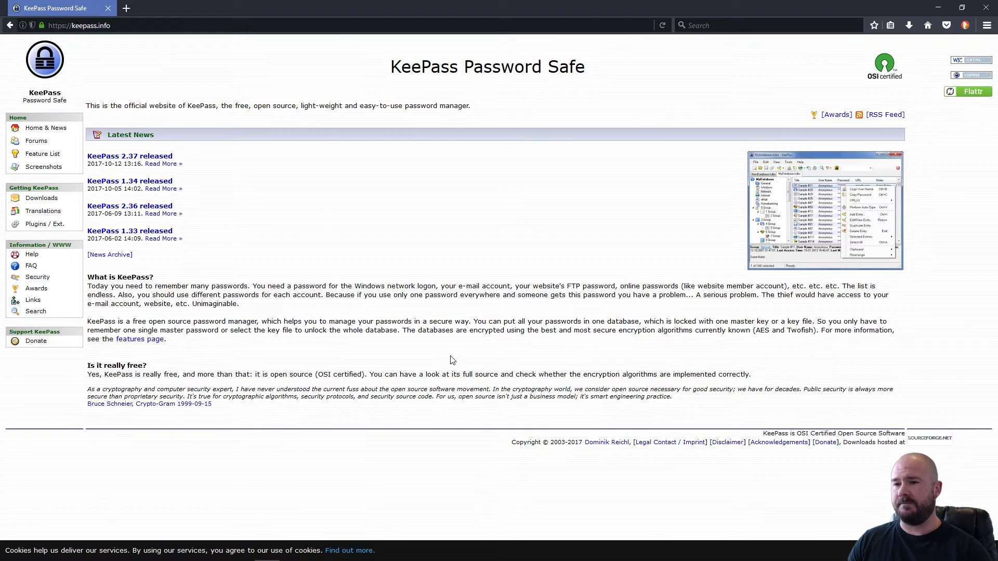
pyautogui.click(58, 200)
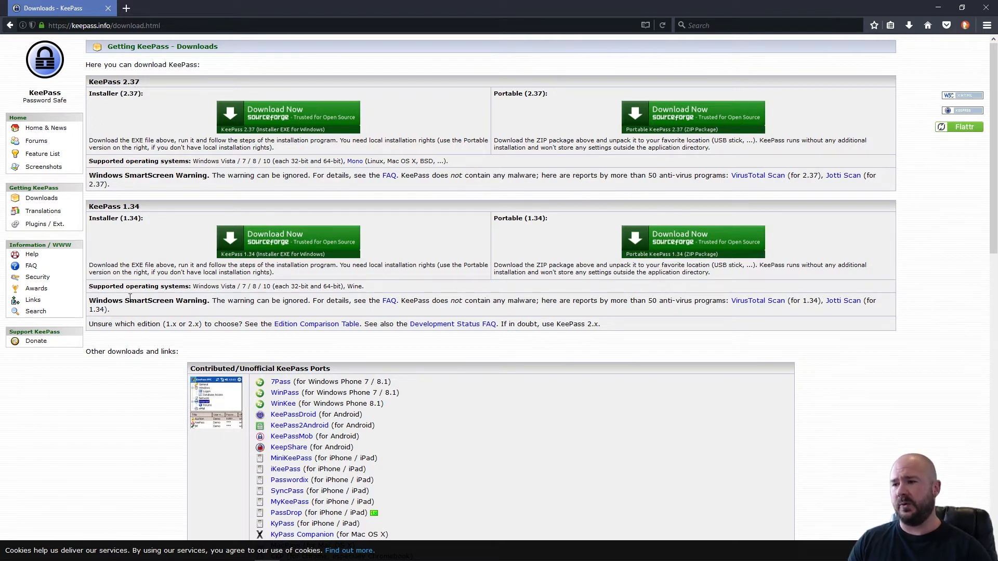
# Download and save KeePass-2.37-Setup.exe, then run it from the downloads list.
pyautogui.click(254, 113)
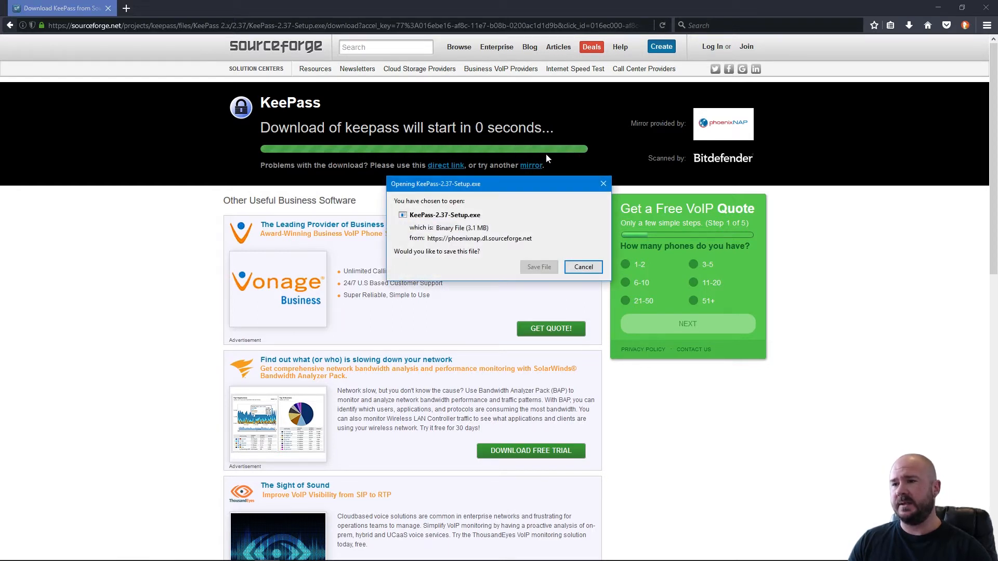
pyautogui.moveTo(575, 183); pyautogui.dragTo(578, 165)
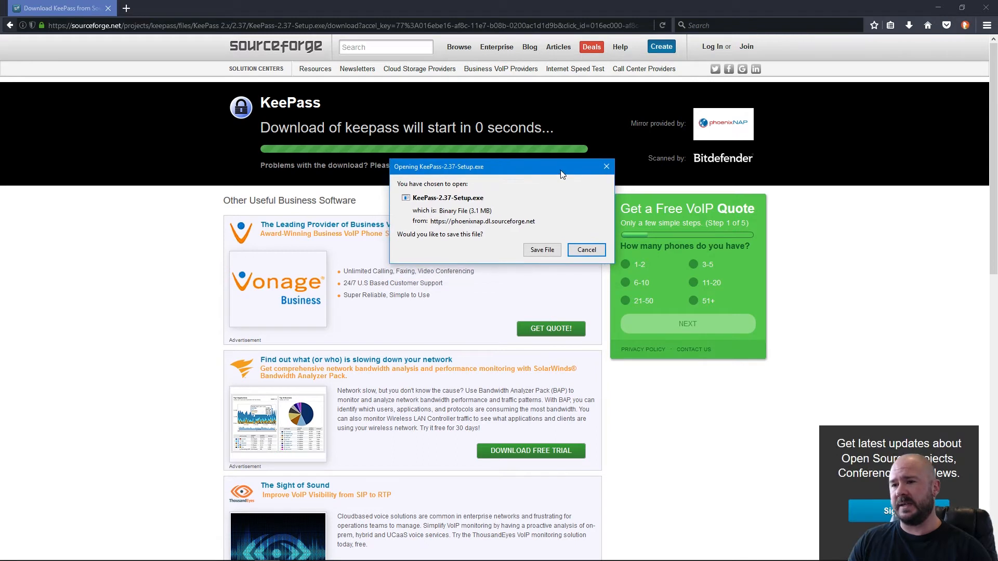
pyautogui.click(541, 250)
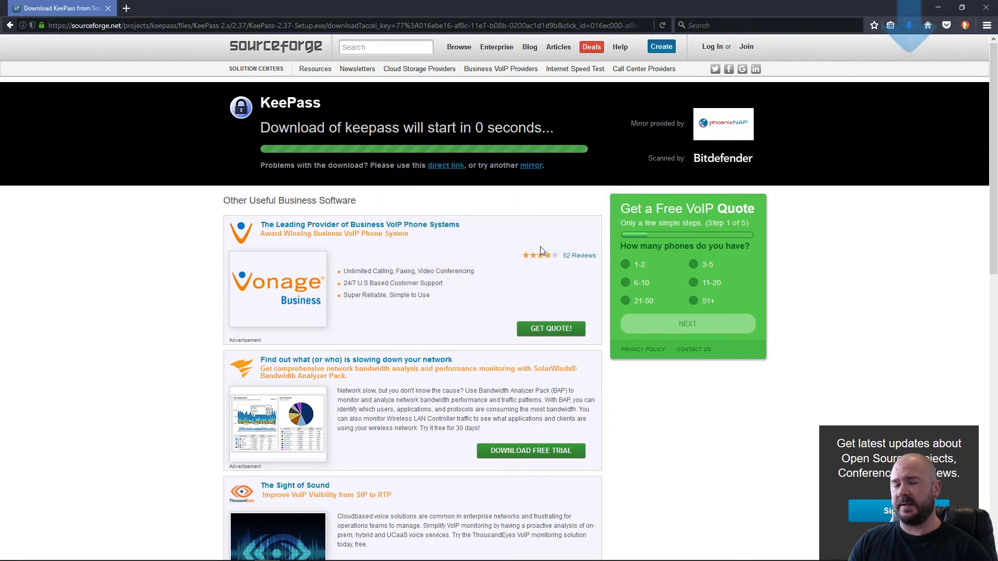
pyautogui.click(909, 25)
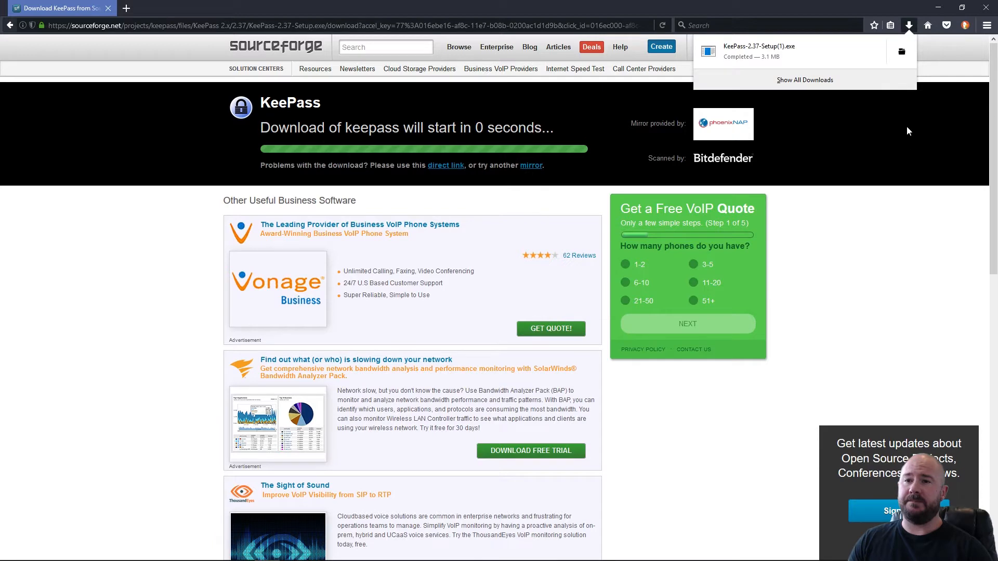
pyautogui.click(809, 62)
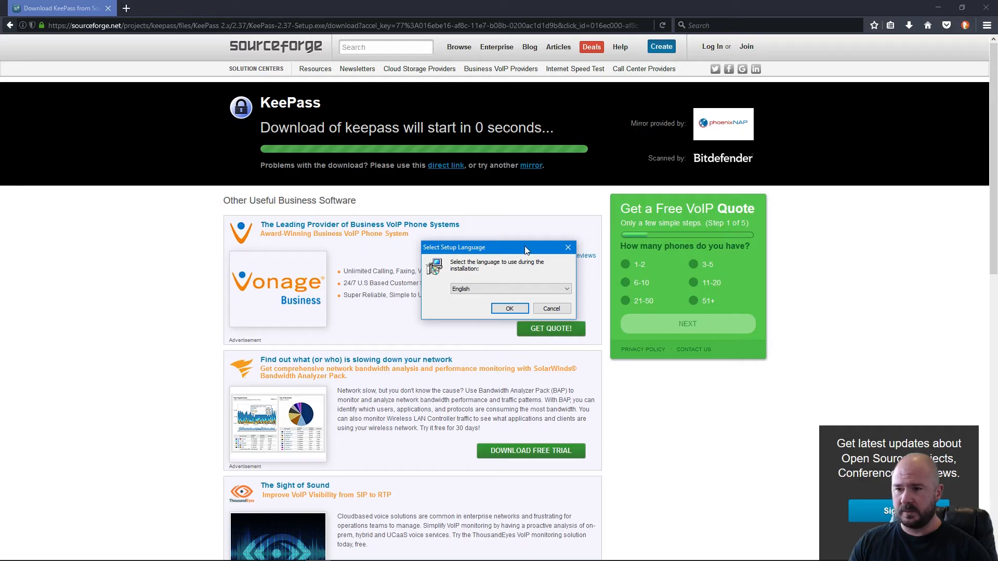
# Choose English as the setup language and accept the license agreement.
pyautogui.moveTo(526, 247); pyautogui.dragTo(525, 231)
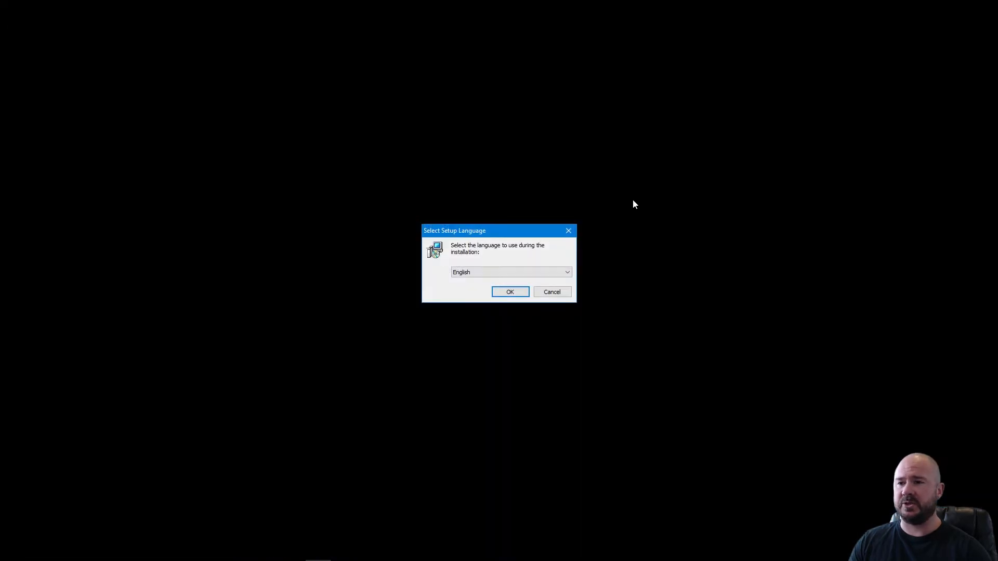
pyautogui.moveTo(537, 235); pyautogui.dragTo(523, 194)
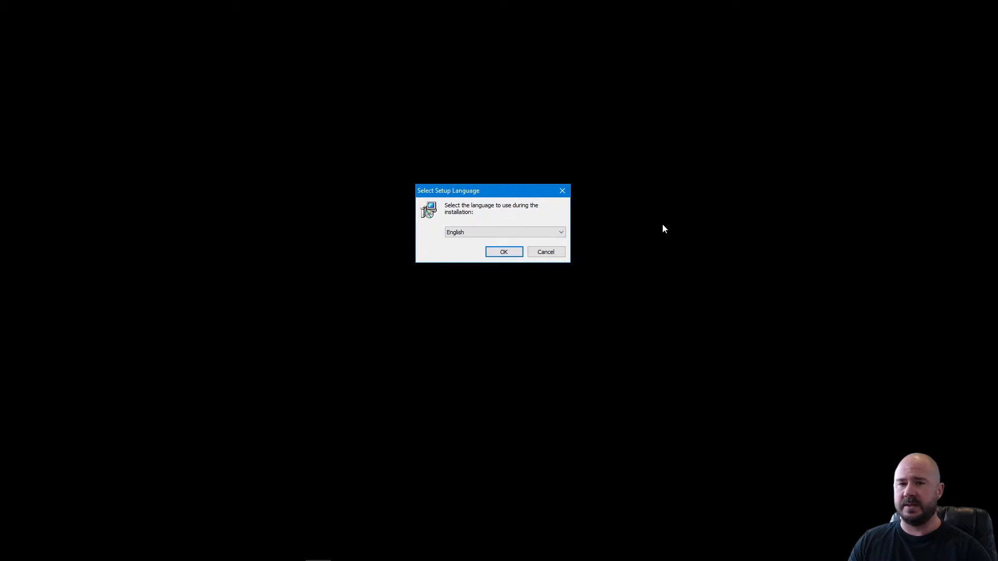
pyautogui.click(504, 252)
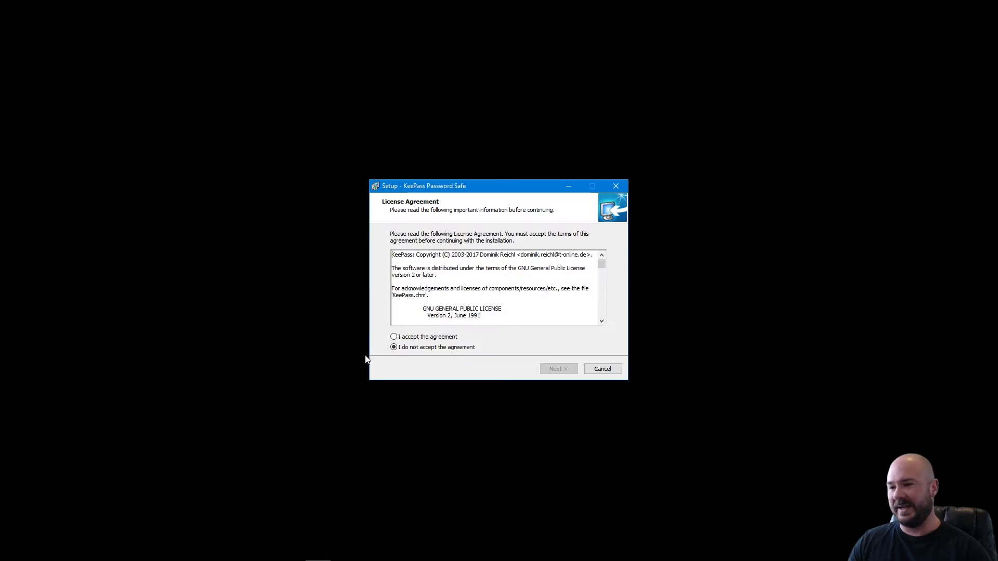
pyautogui.click(394, 337)
pyautogui.click(562, 370)
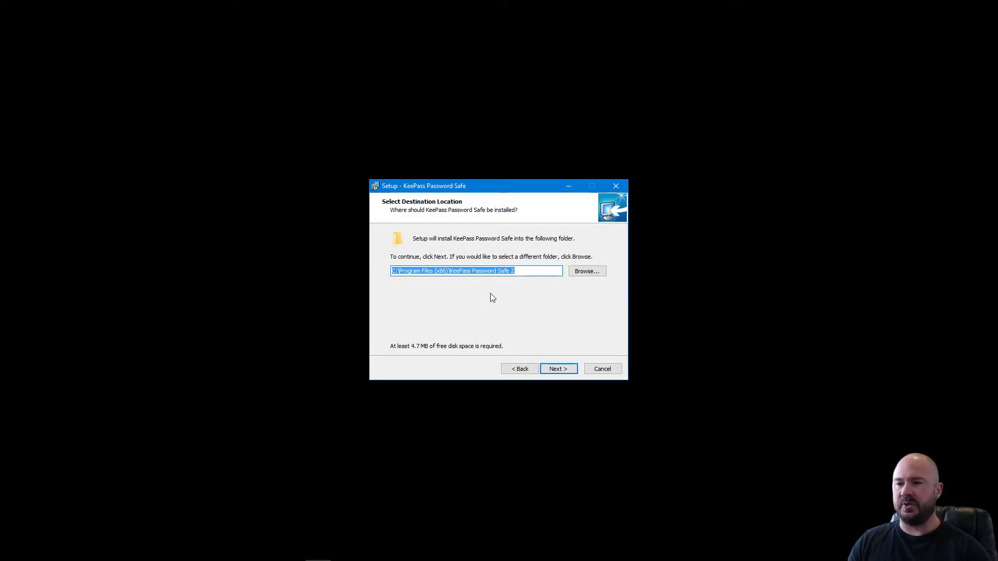
# Install KeePass with full components into C:\Program Files (x86)\KeePass Password Safe 2 and launch it.
pyautogui.click(566, 370)
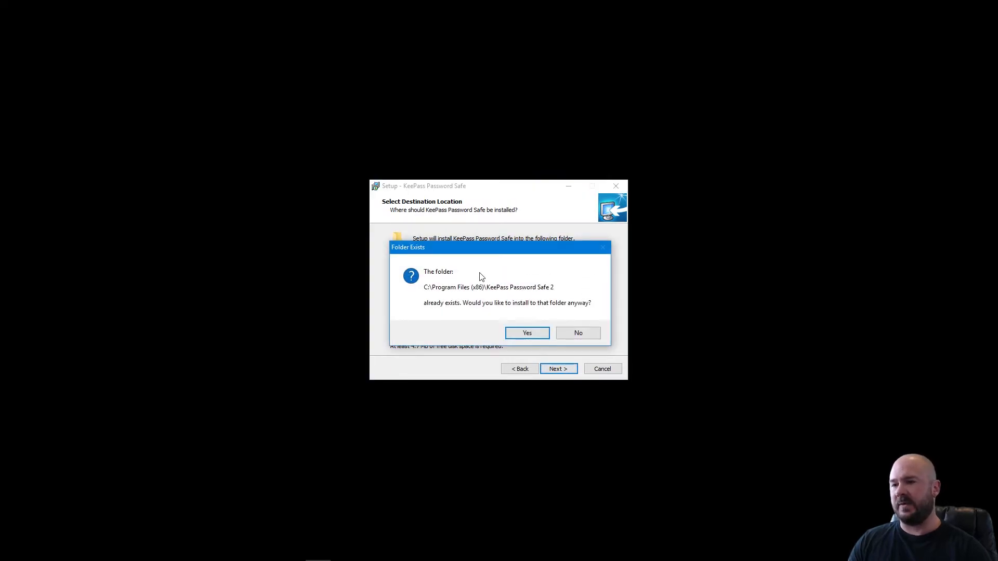
pyautogui.click(536, 336)
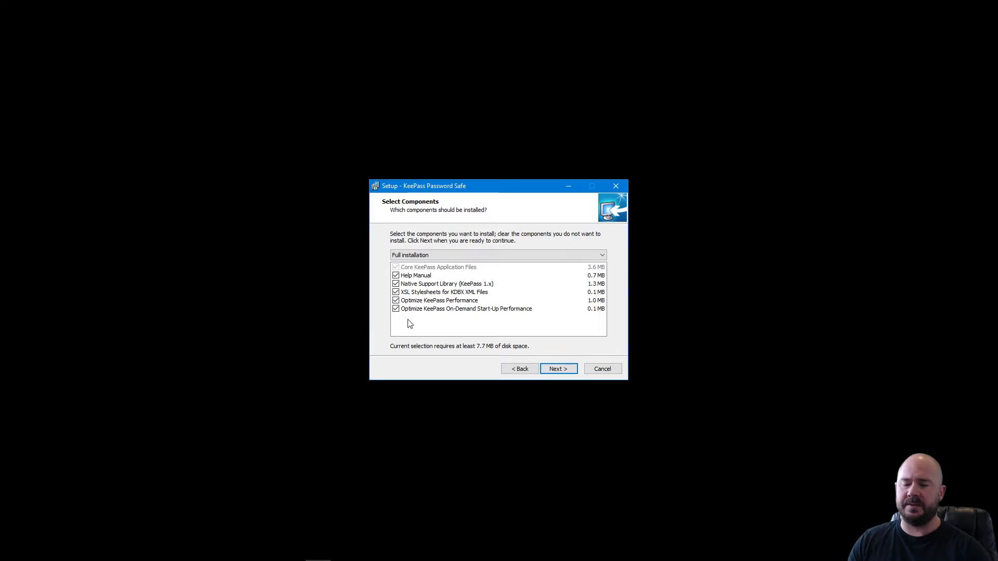
pyautogui.click(571, 371)
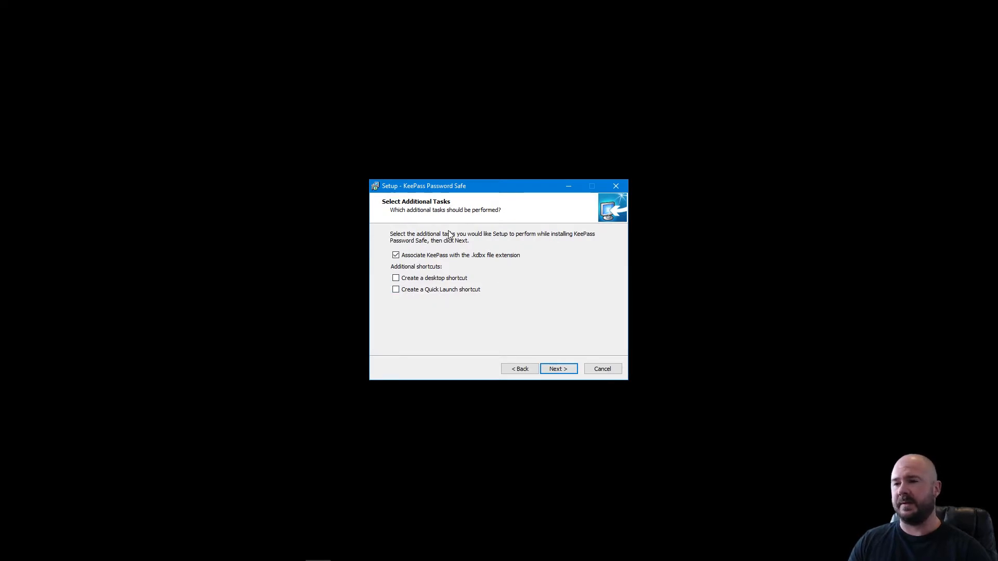
pyautogui.click(555, 369)
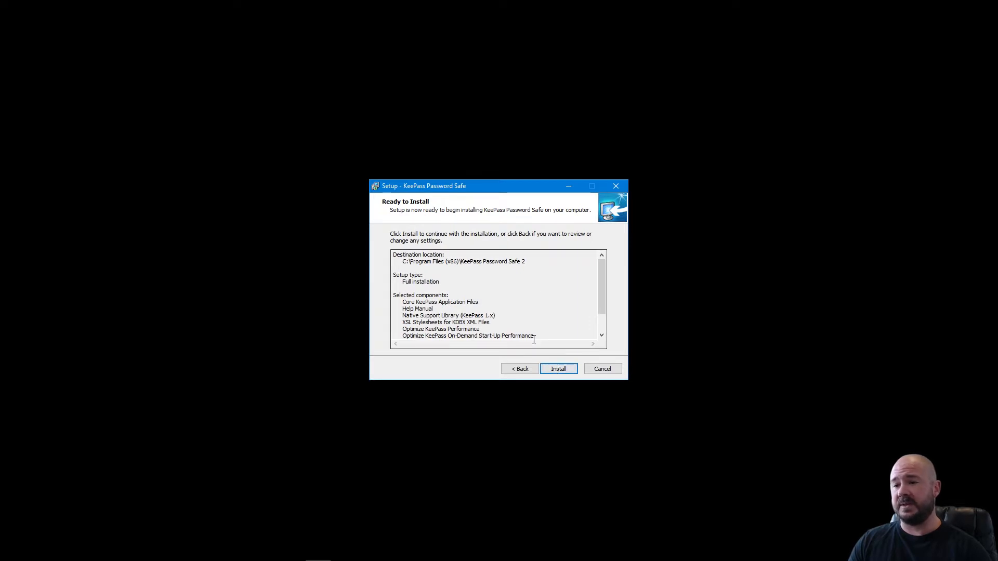
pyautogui.click(560, 369)
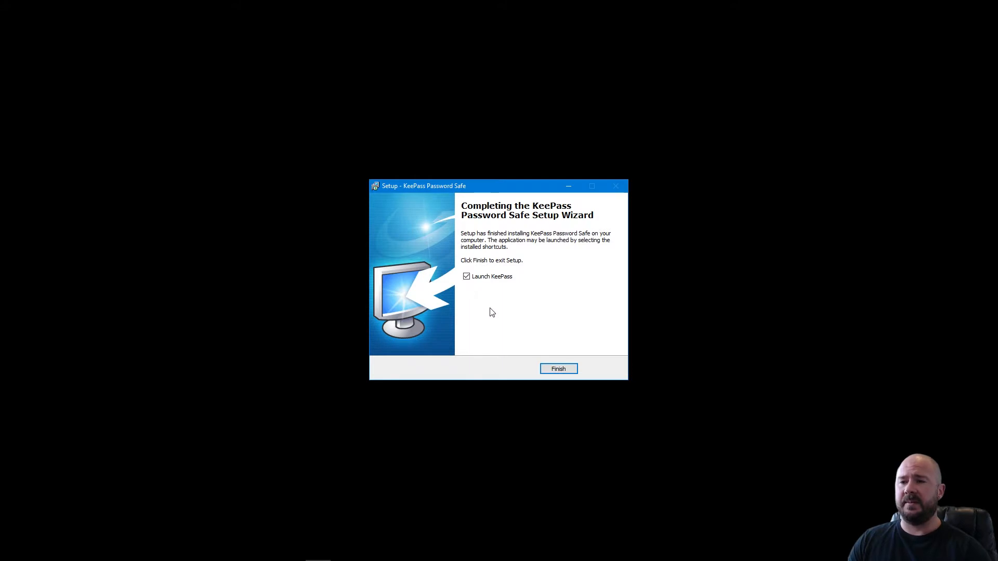
pyautogui.click(549, 371)
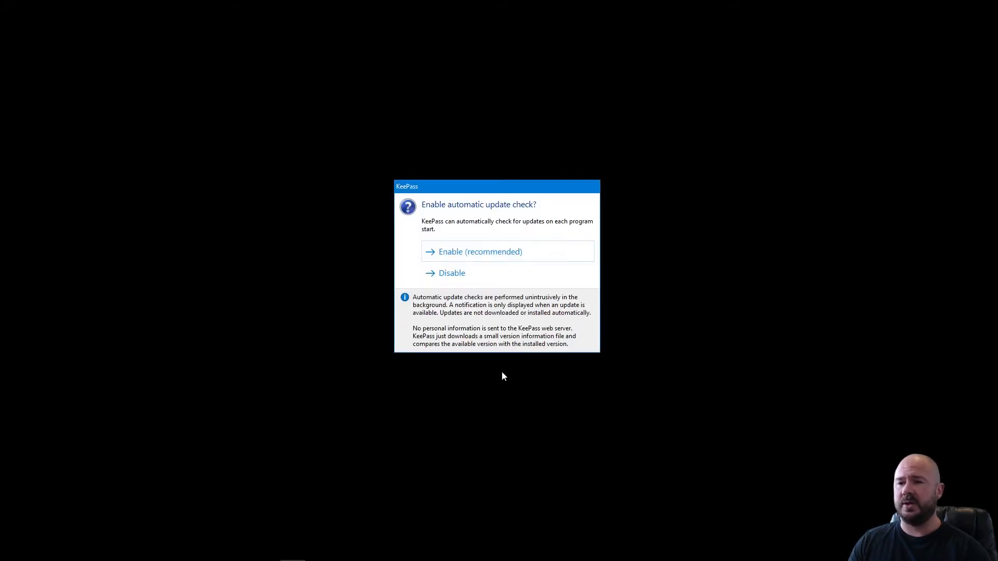
# Enable automatic update checks, dismiss the update results, and enlarge the KeePass main window.
pyautogui.moveTo(516, 188); pyautogui.dragTo(500, 126)
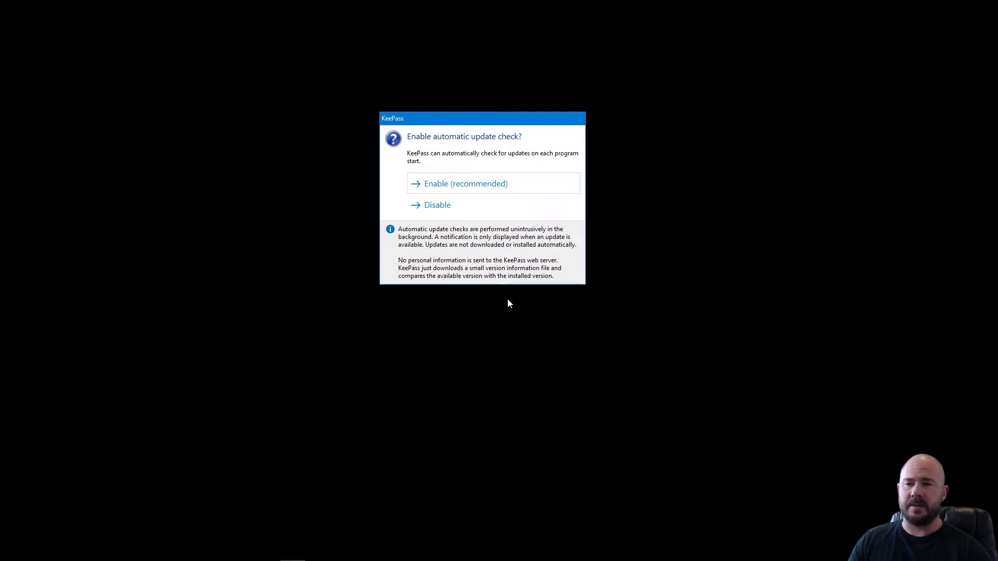
pyautogui.click(466, 186)
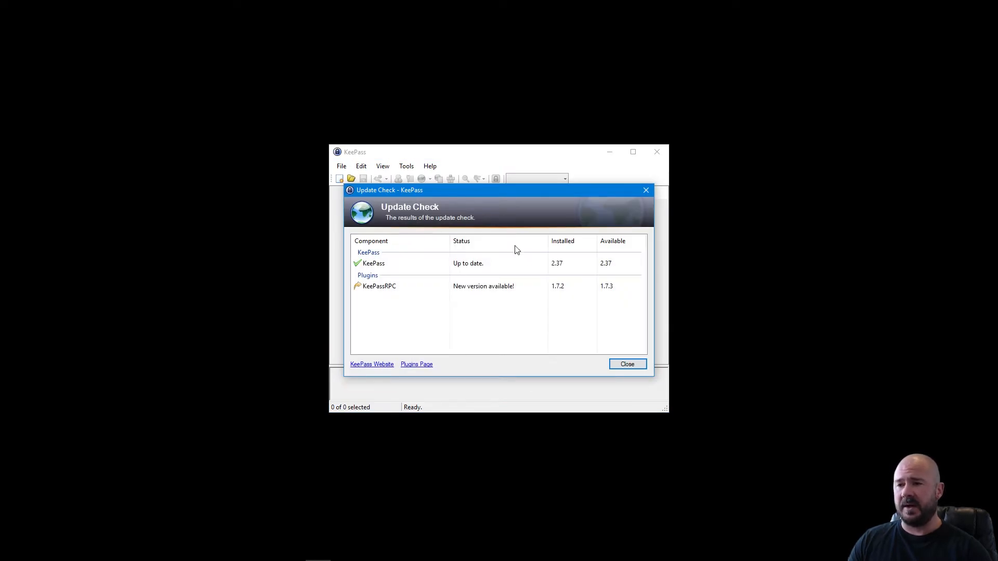
pyautogui.click(627, 365)
pyautogui.moveTo(324, 144); pyautogui.dragTo(284, 106)
pyautogui.moveTo(452, 116); pyautogui.dragTo(473, 131)
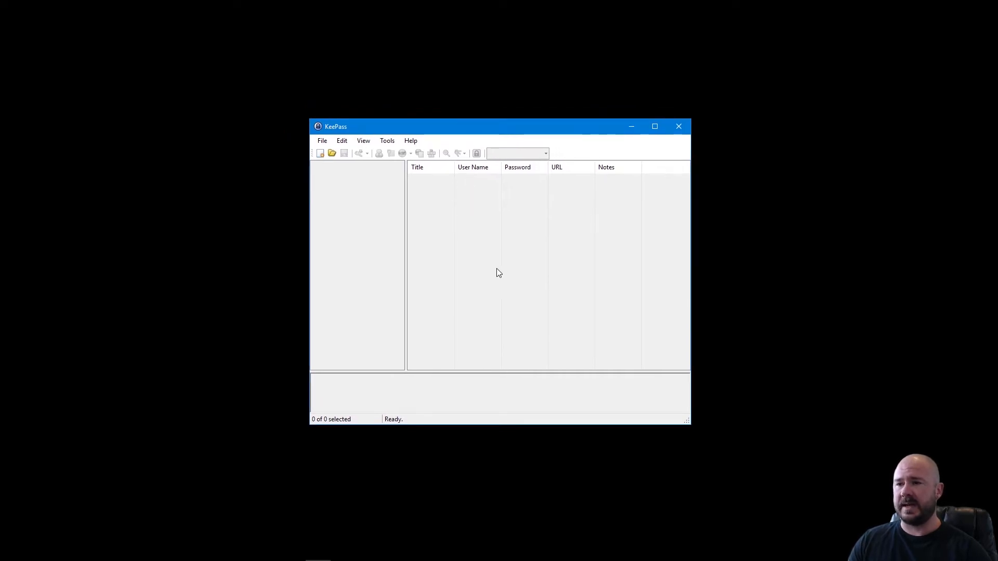
# Start a new password database with File > New and acknowledge the notice.
pyautogui.click(328, 141)
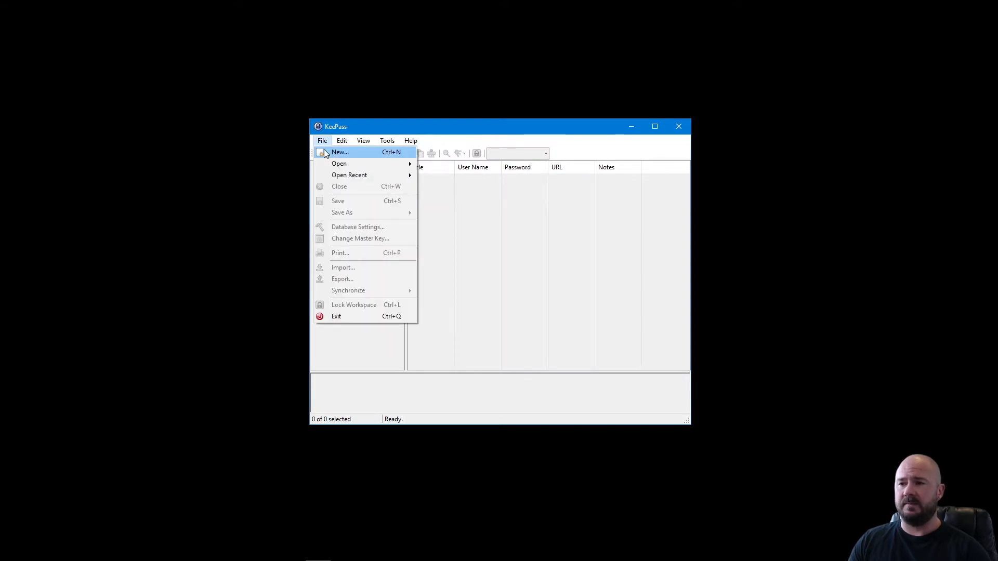
pyautogui.click(324, 150)
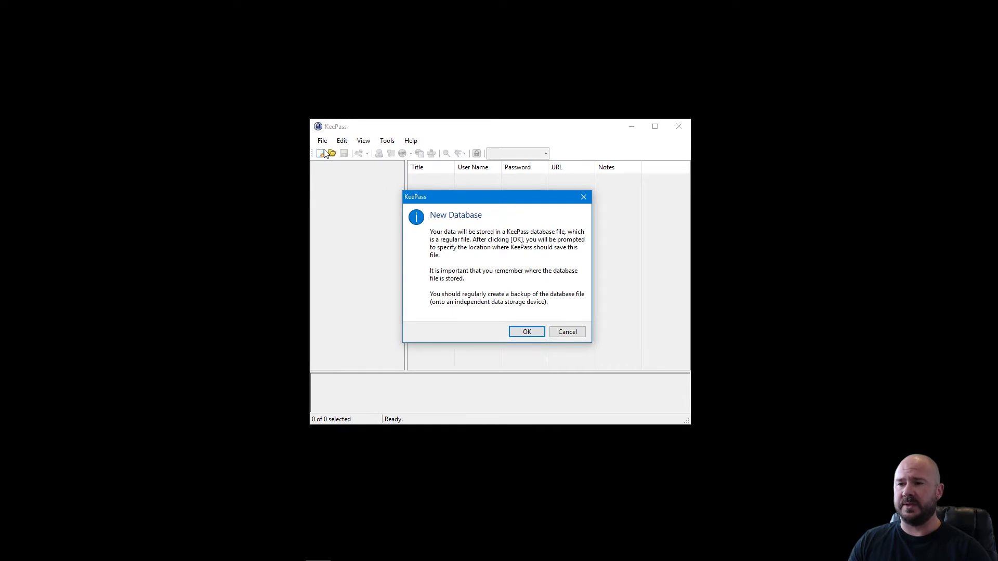
pyautogui.moveTo(489, 201); pyautogui.dragTo(519, 205)
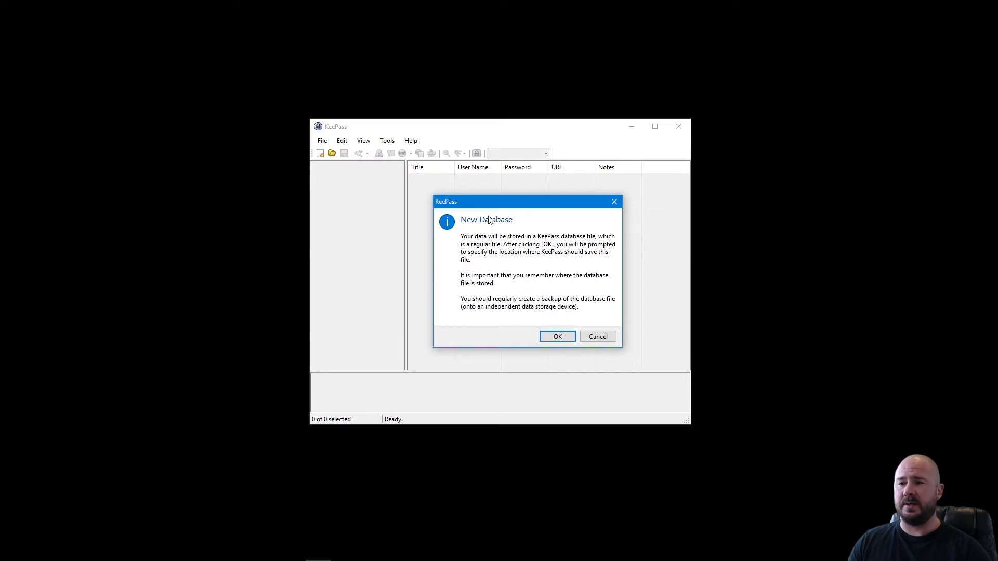
pyautogui.click(558, 336)
# Save the new database in Documents as Papercut instead of NewDatabase.
pyautogui.moveTo(529, 143); pyautogui.dragTo(508, 96)
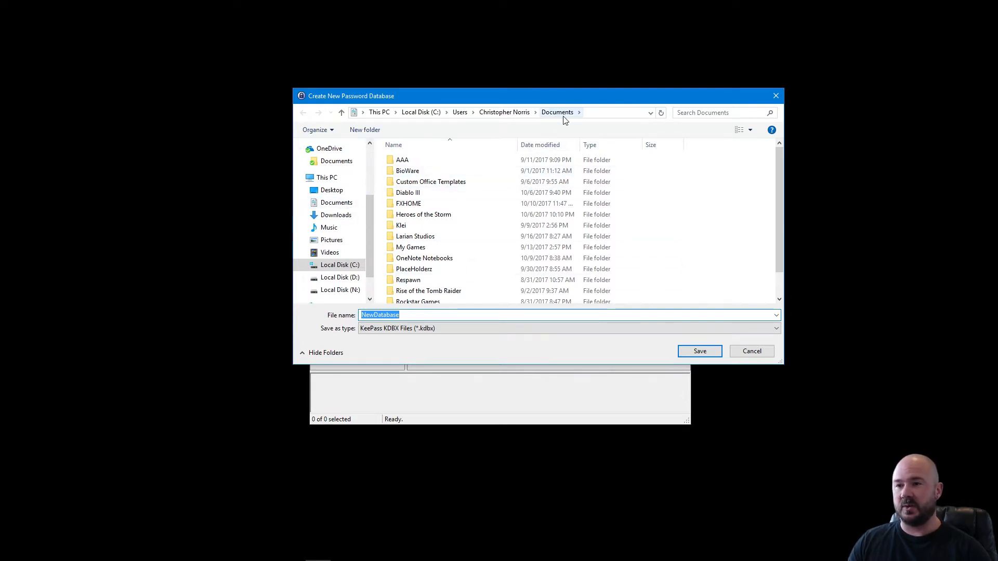
pyautogui.moveTo(407, 315); pyautogui.dragTo(313, 283)
pyautogui.rightClick(312, 284)
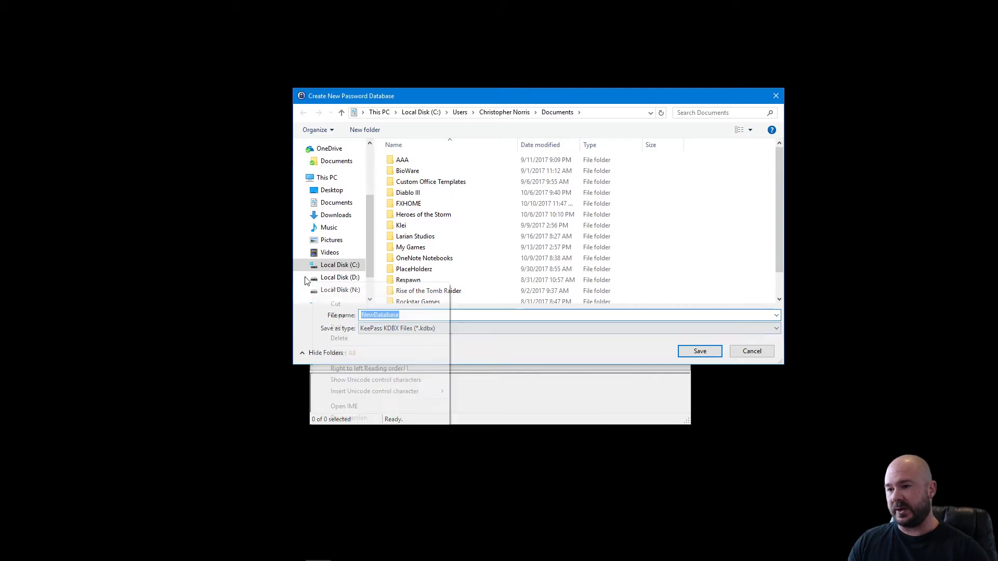
pyautogui.click(474, 314)
pyautogui.moveTo(421, 318); pyautogui.dragTo(270, 330)
pyautogui.write('Papercut')
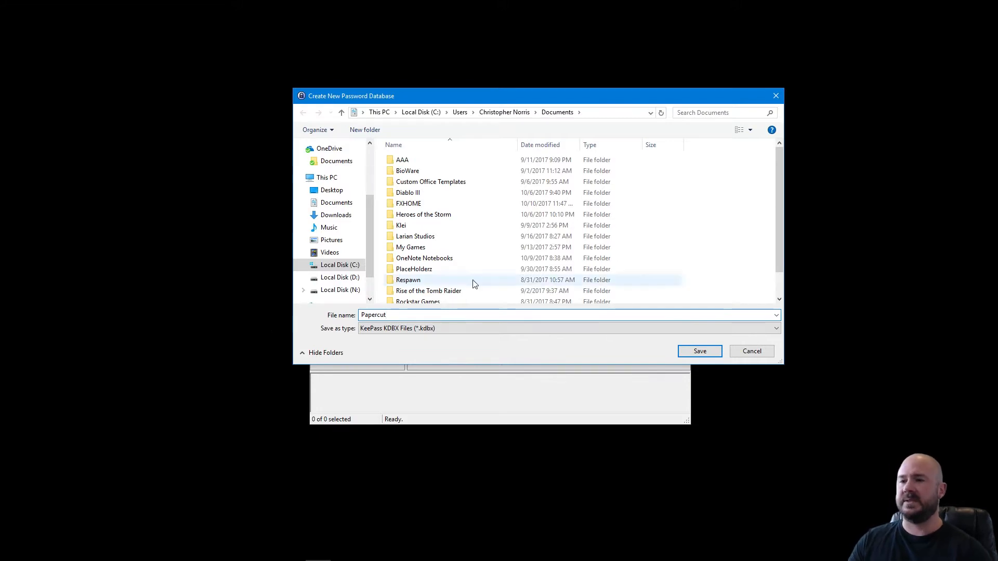
pyautogui.click(699, 352)
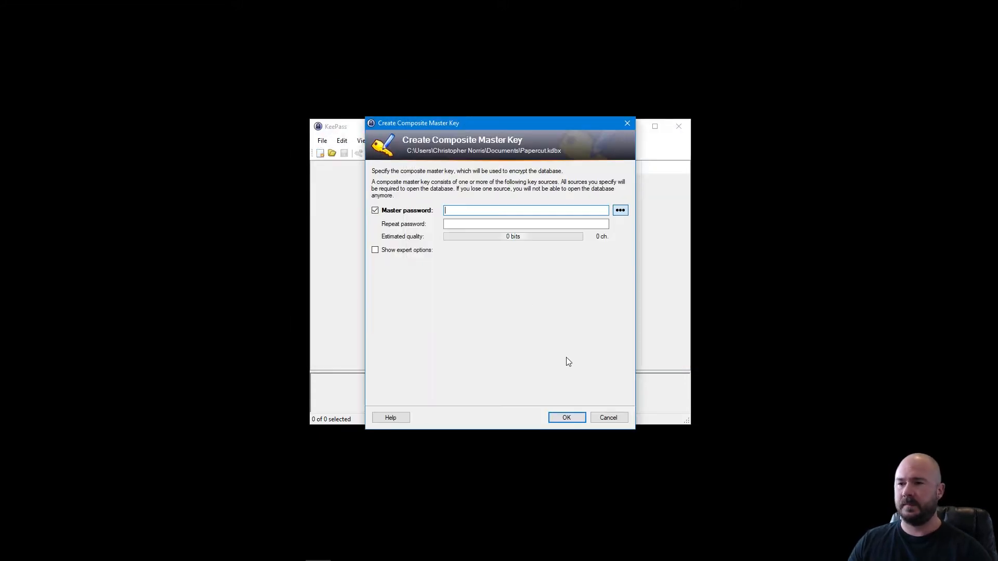
# Replace the prefilled master password with a 17-character one, repeat it, and confirm.
pyautogui.moveTo(509, 102)
pyautogui.mouseDown()
pyautogui.moveTo(522, 118)
pyautogui.moveTo(519, 98)
pyautogui.mouseUp()
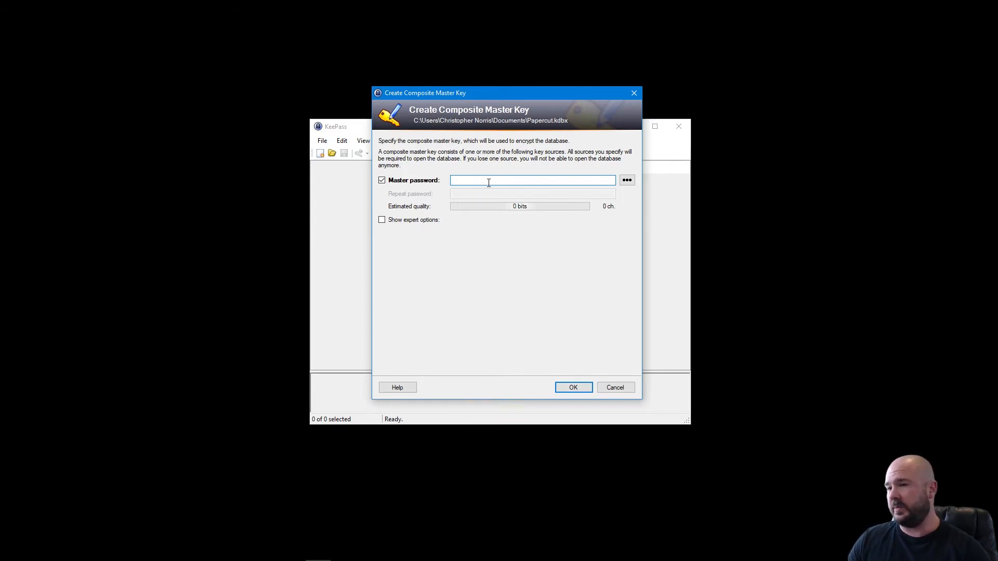
pyautogui.click(625, 182)
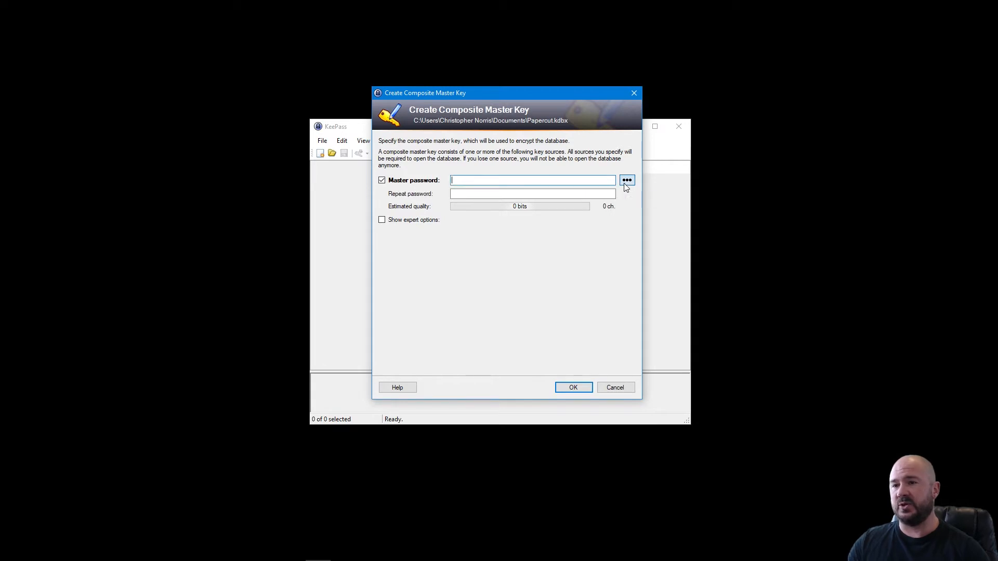
pyautogui.write('•••••••••••••••')
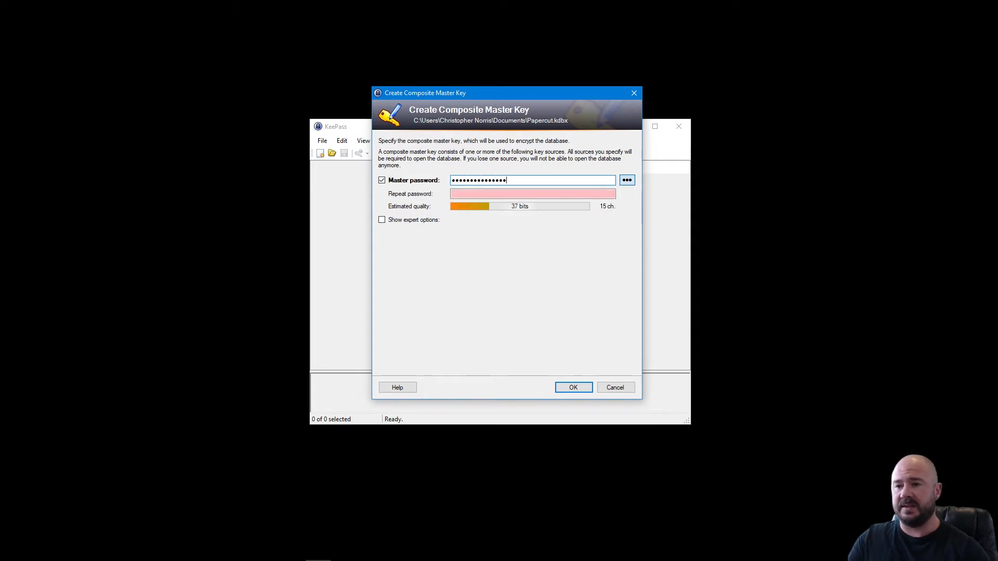
pyautogui.click(627, 180)
pyautogui.moveTo(527, 181); pyautogui.dragTo(347, 186)
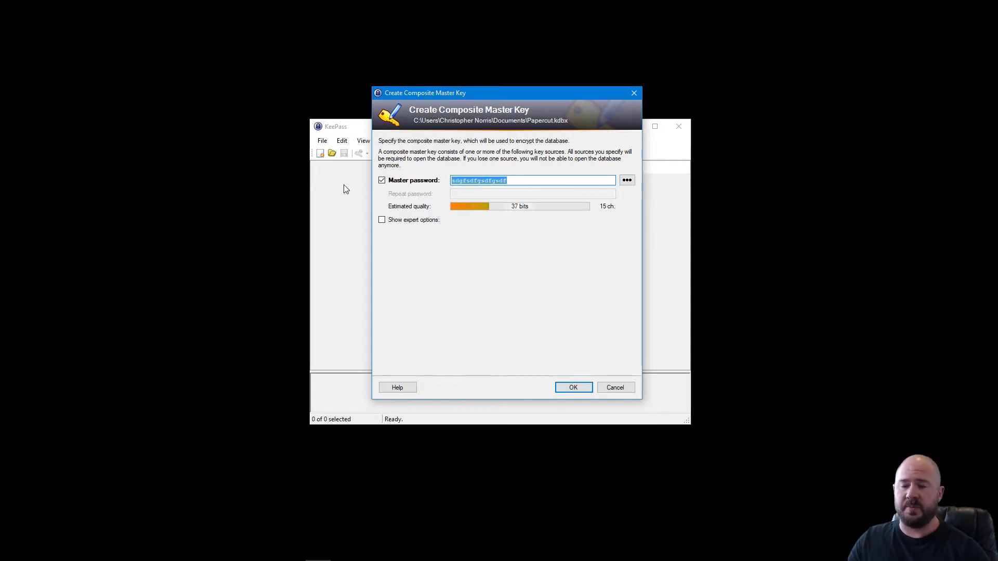
pyautogui.press('BackSpace')
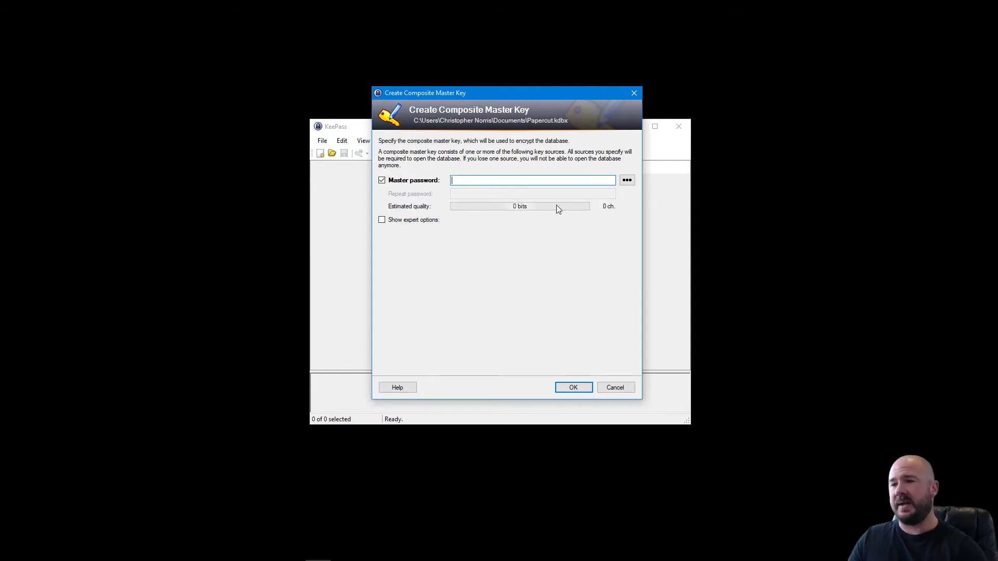
pyautogui.click(626, 182)
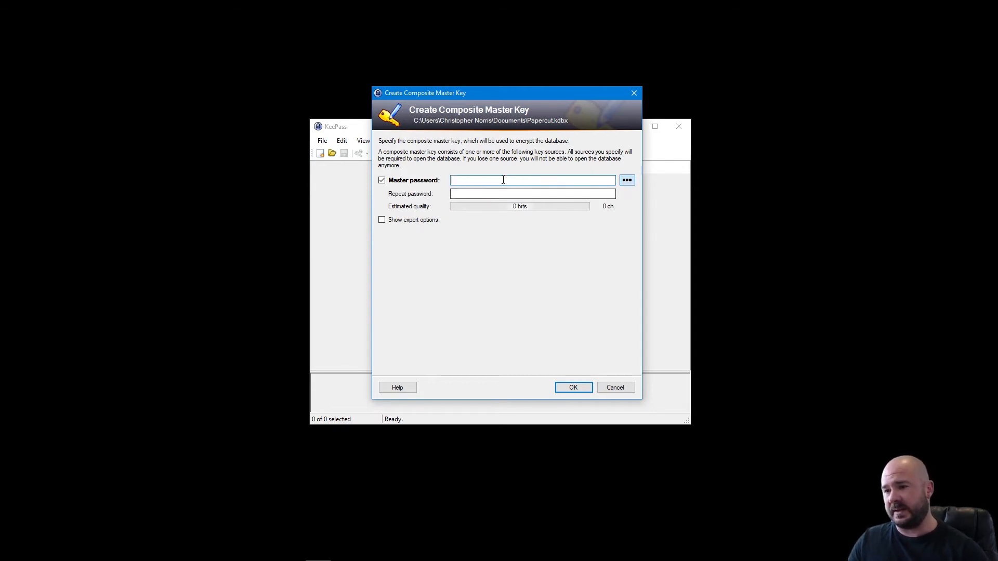
pyautogui.write('••••••••••••')
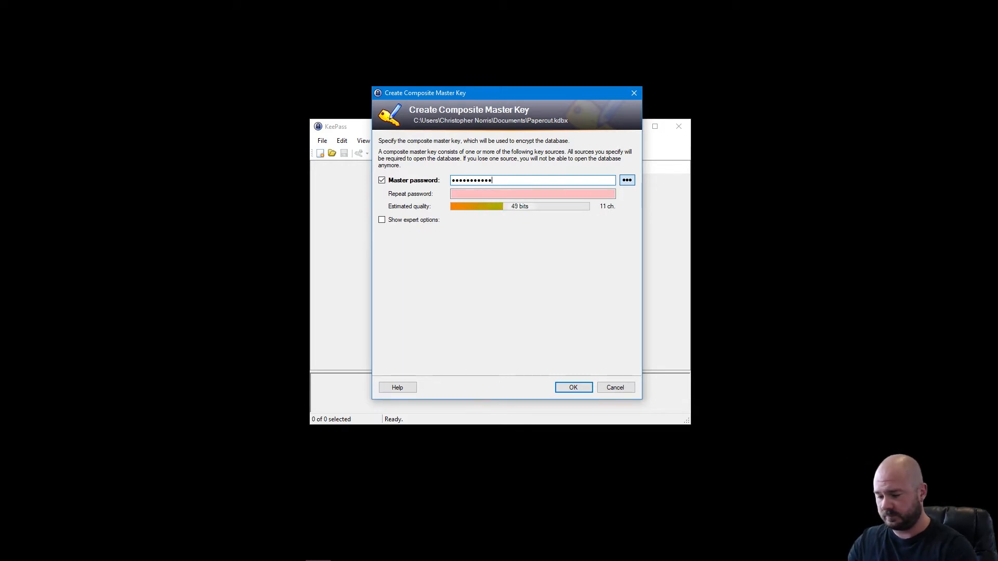
pyautogui.write('•••••')
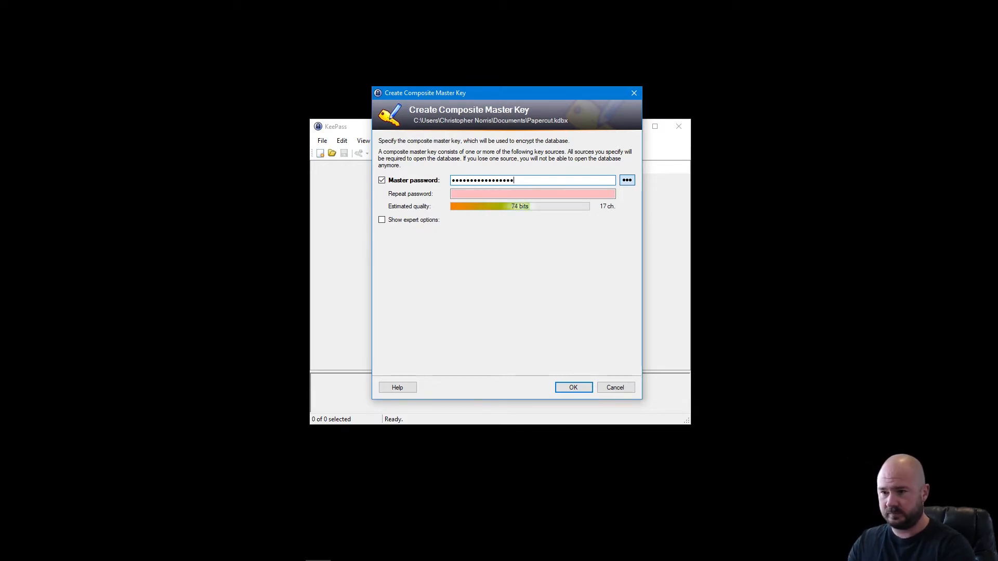
pyautogui.click(500, 194)
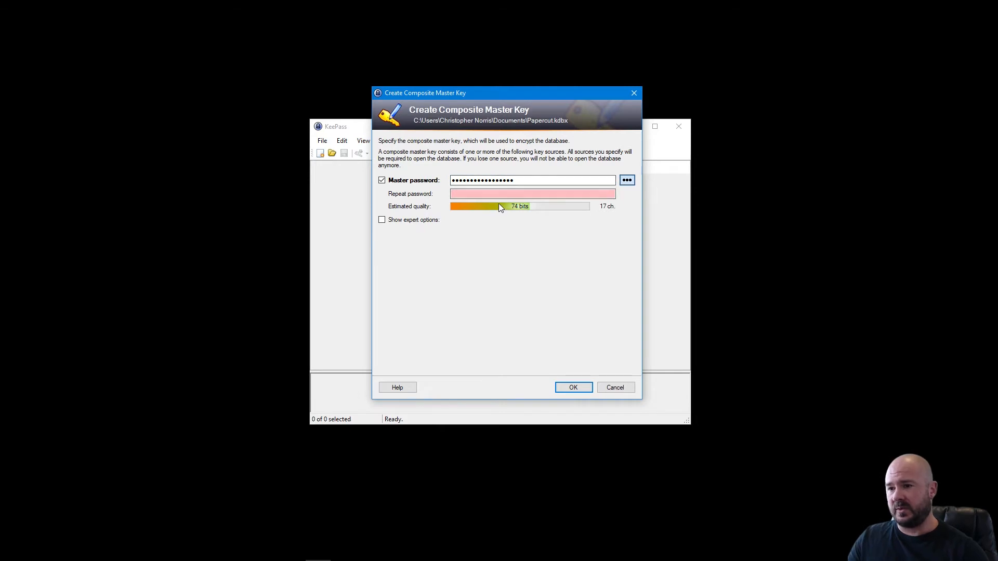
pyautogui.write('••')
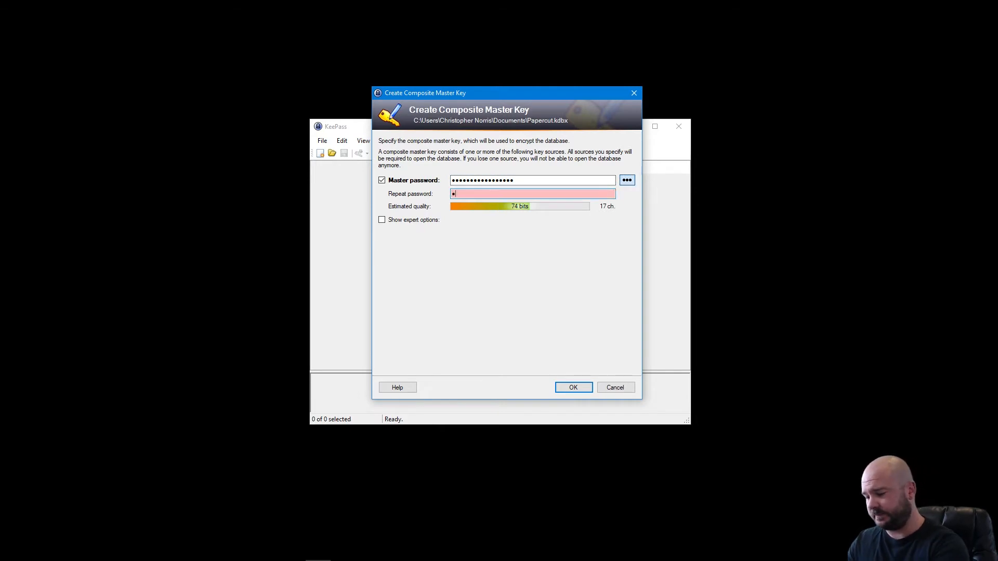
pyautogui.write('•••••••••••••••')
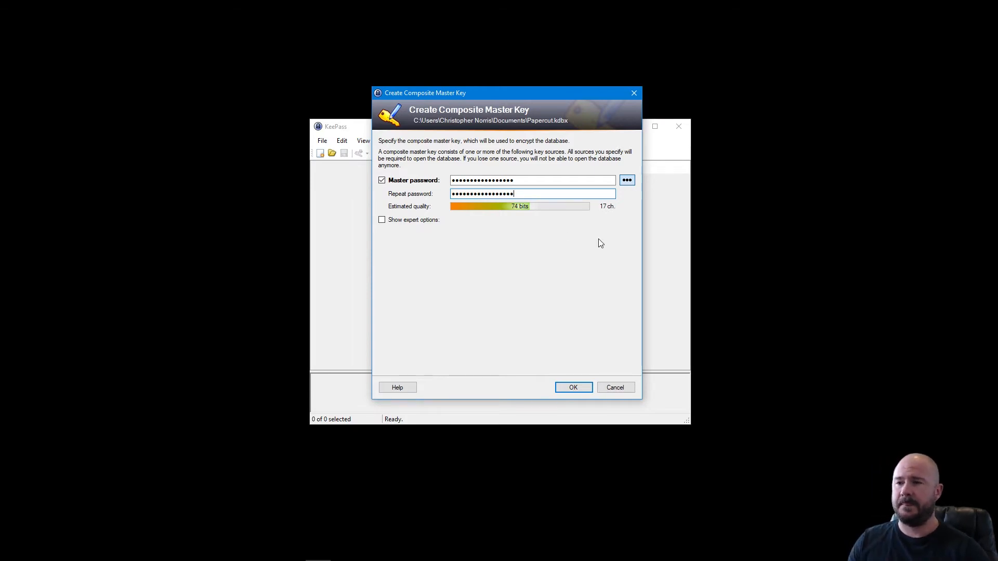
pyautogui.click(572, 388)
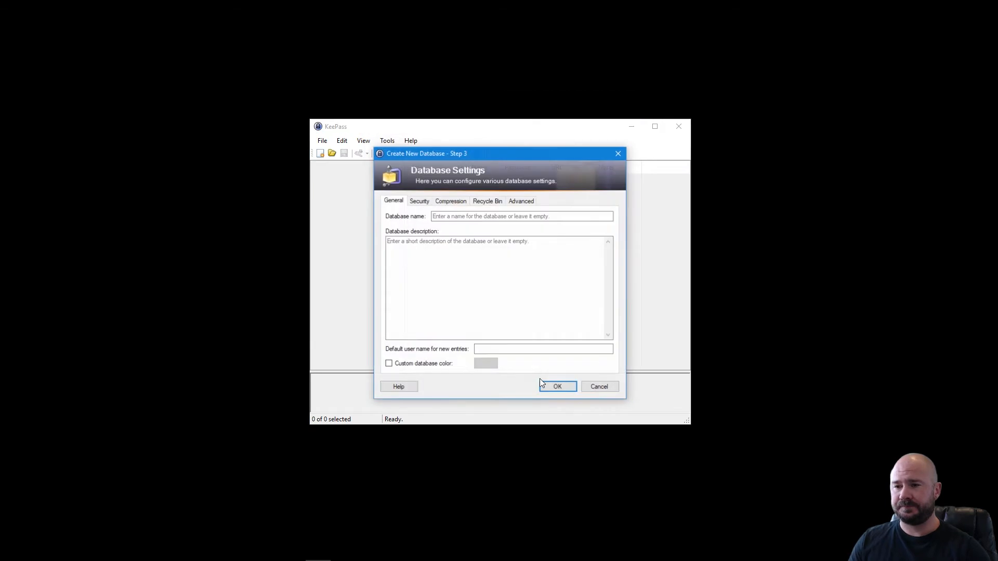
# Name the database Papercut, review the Security, Compression and Recycle Bin tabs, and accept.
pyautogui.moveTo(495, 155); pyautogui.dragTo(498, 138)
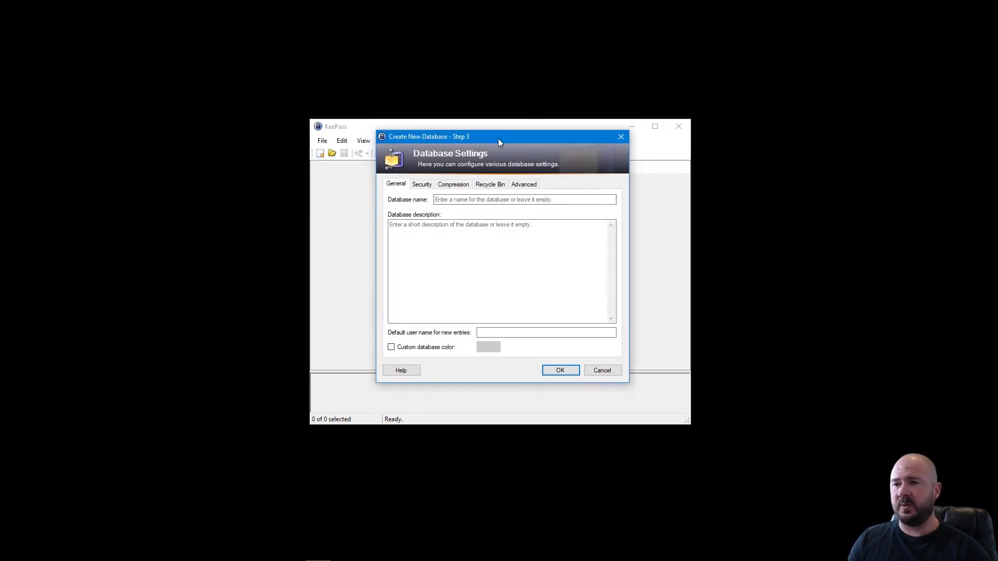
pyautogui.click(462, 201)
pyautogui.write('Papercut')
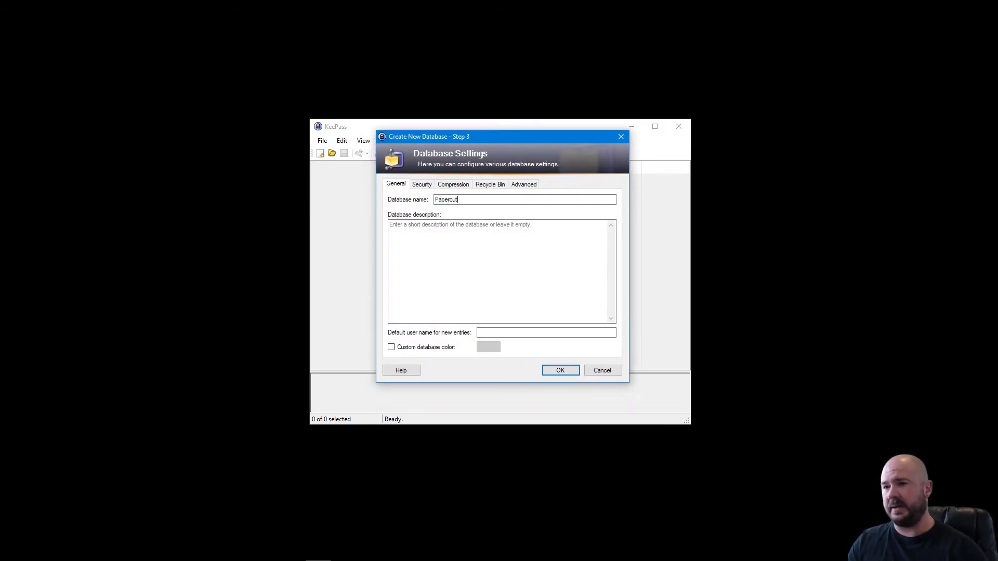
pyautogui.click(428, 189)
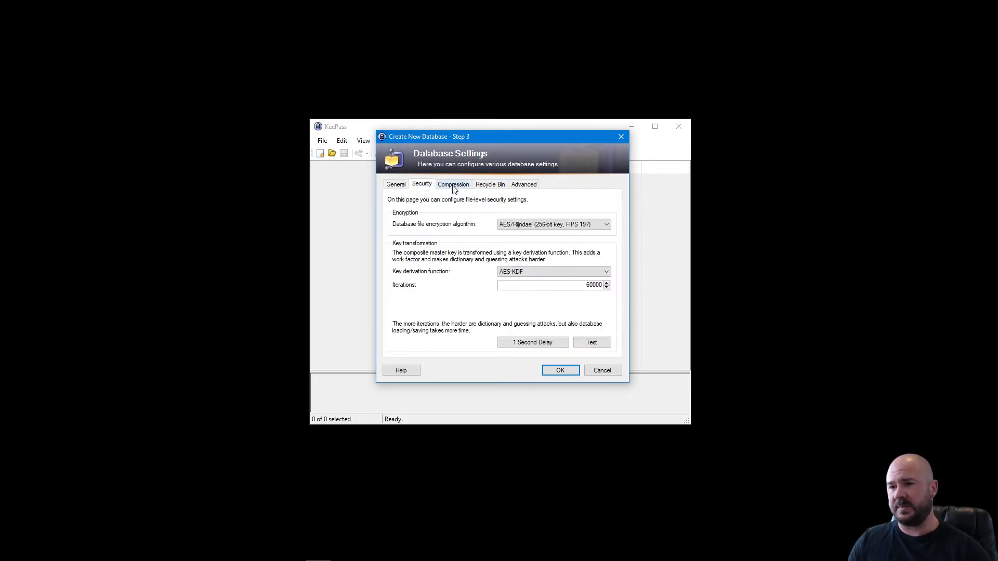
pyautogui.click(454, 188)
pyautogui.click(486, 187)
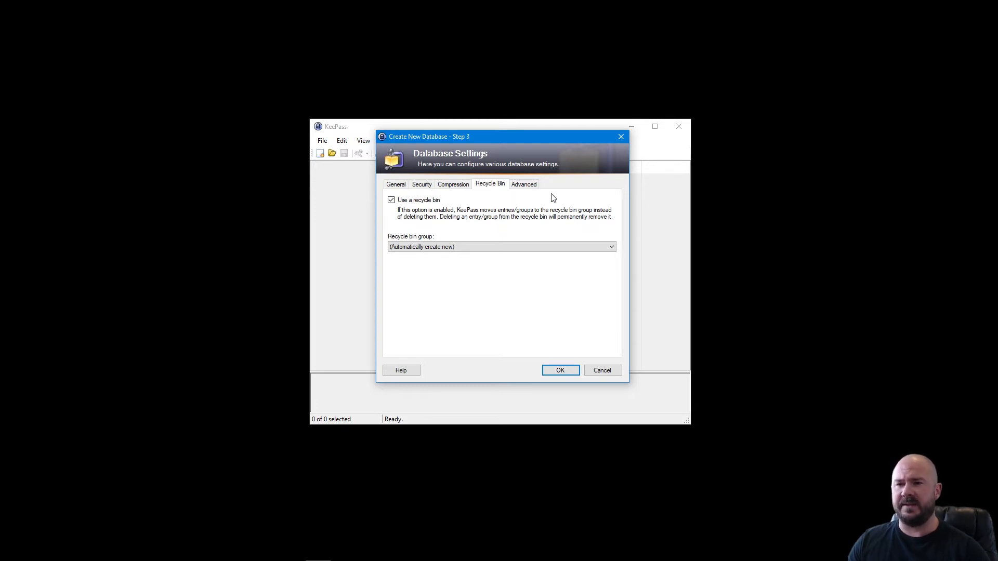
pyautogui.click(398, 188)
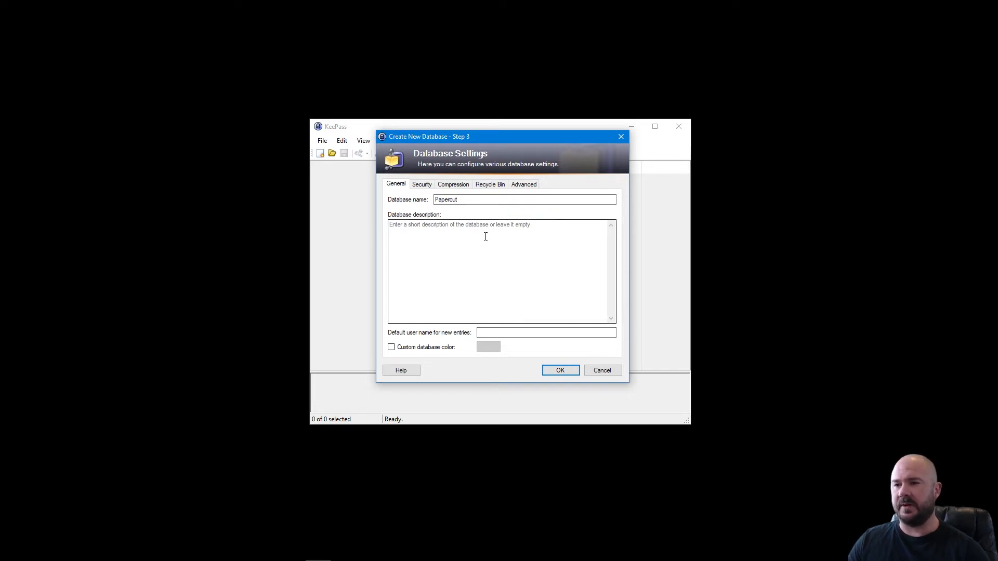
pyautogui.click(571, 373)
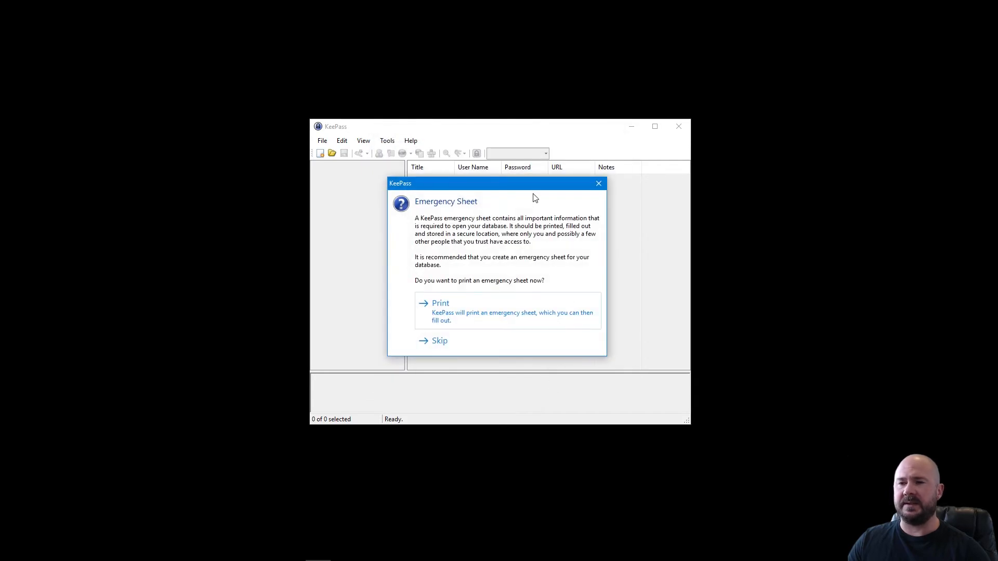
# Skip printing the emergency sheet so the Papercut database opens.
pyautogui.moveTo(536, 183); pyautogui.dragTo(540, 191)
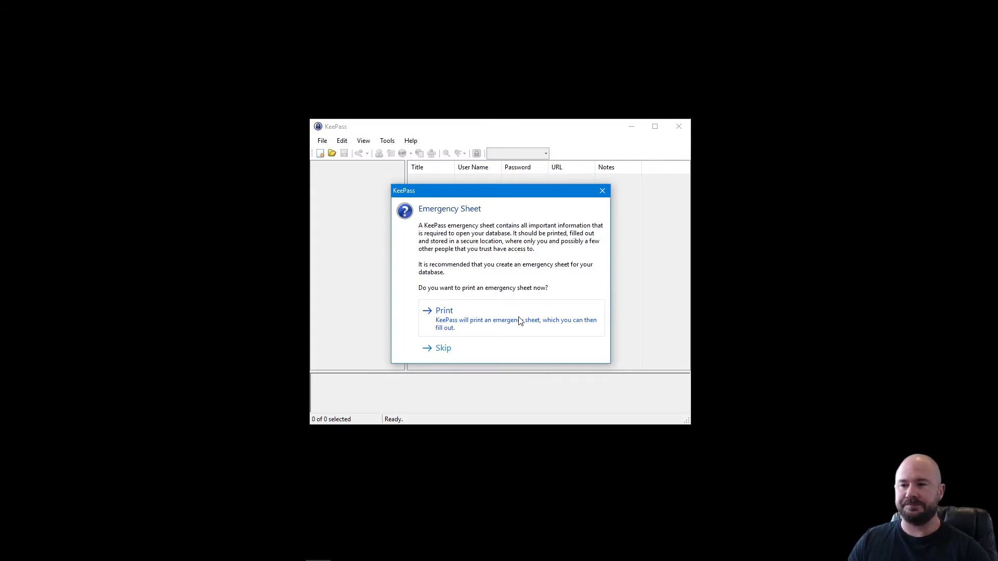
pyautogui.click(496, 352)
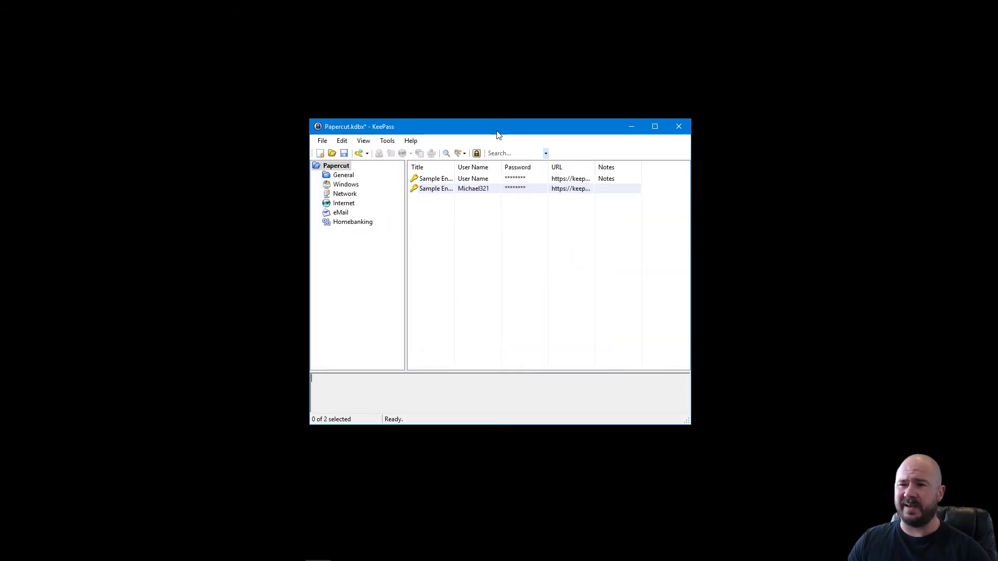
# Enlarge the window and move both sample entries to the Recycle Bin.
pyautogui.moveTo(498, 134); pyautogui.dragTo(495, 84)
pyautogui.moveTo(682, 372); pyautogui.dragTo(775, 458)
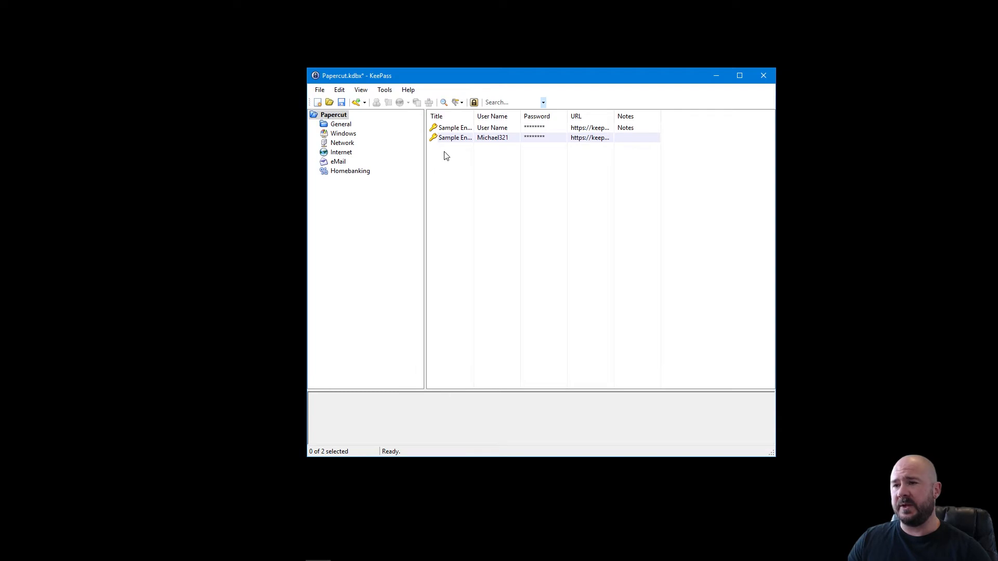
pyautogui.click(461, 130)
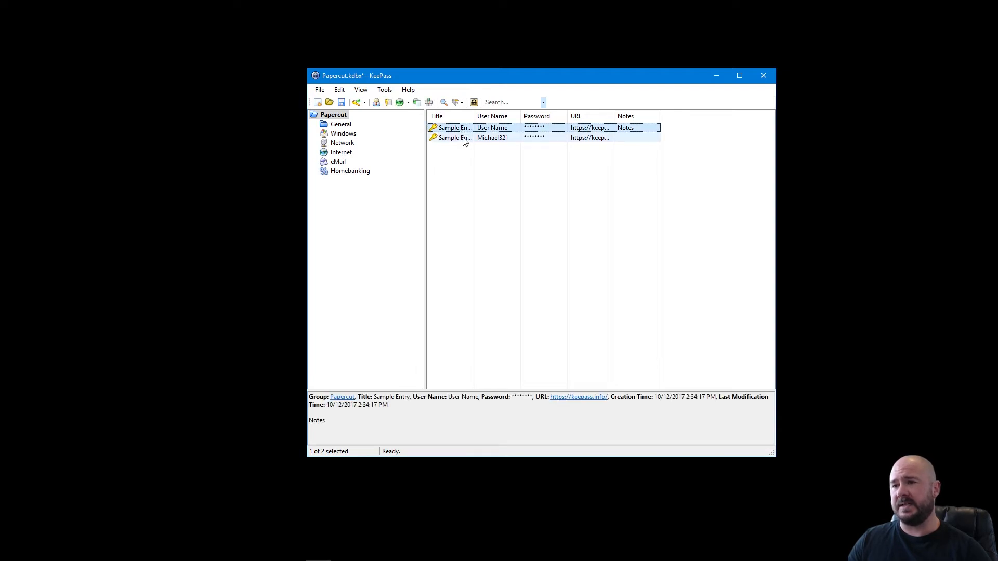
pyautogui.click(462, 139)
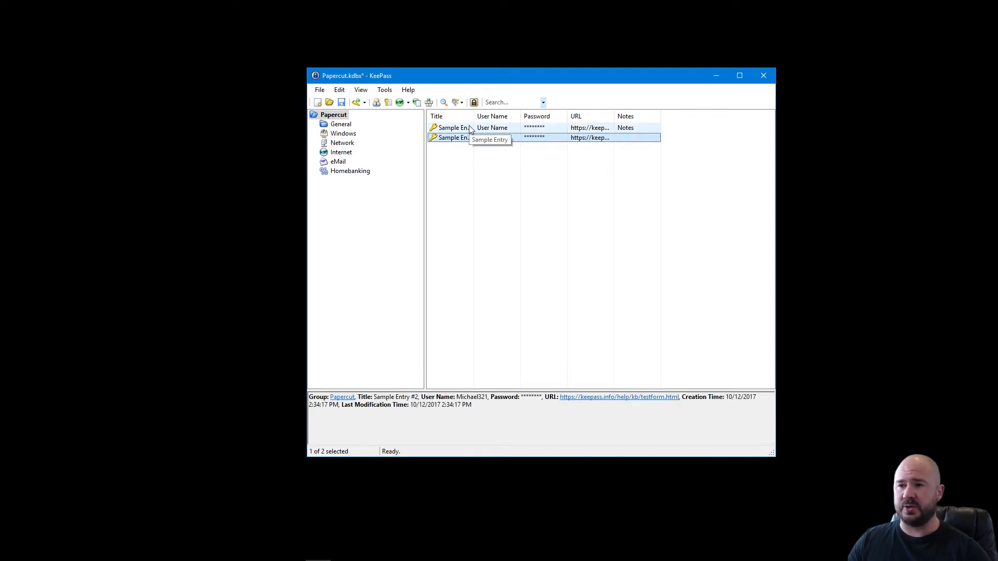
pyautogui.click(470, 129)
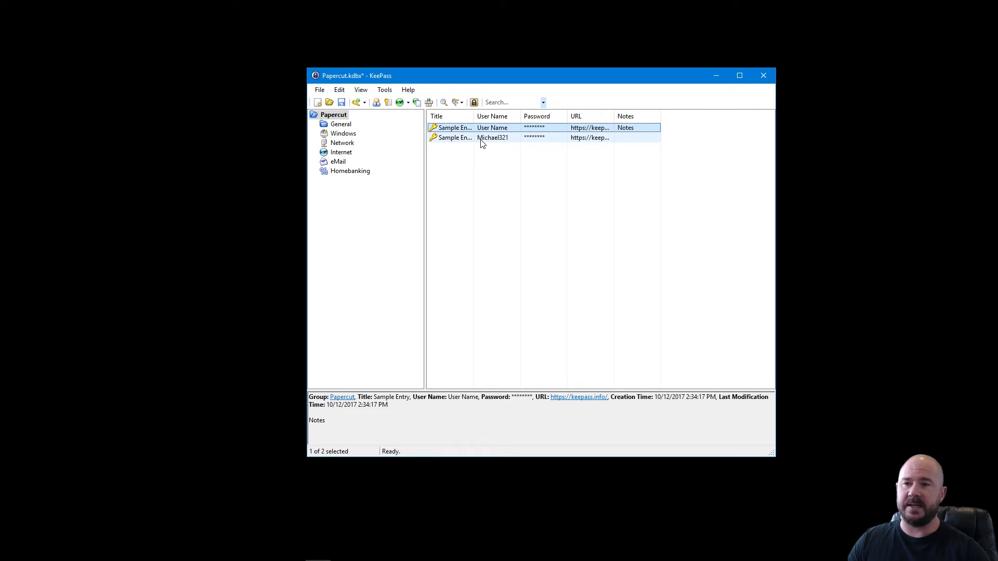
pyautogui.keyDown('ctrl'); pyautogui.click(480, 139); pyautogui.keyUp('ctrl')
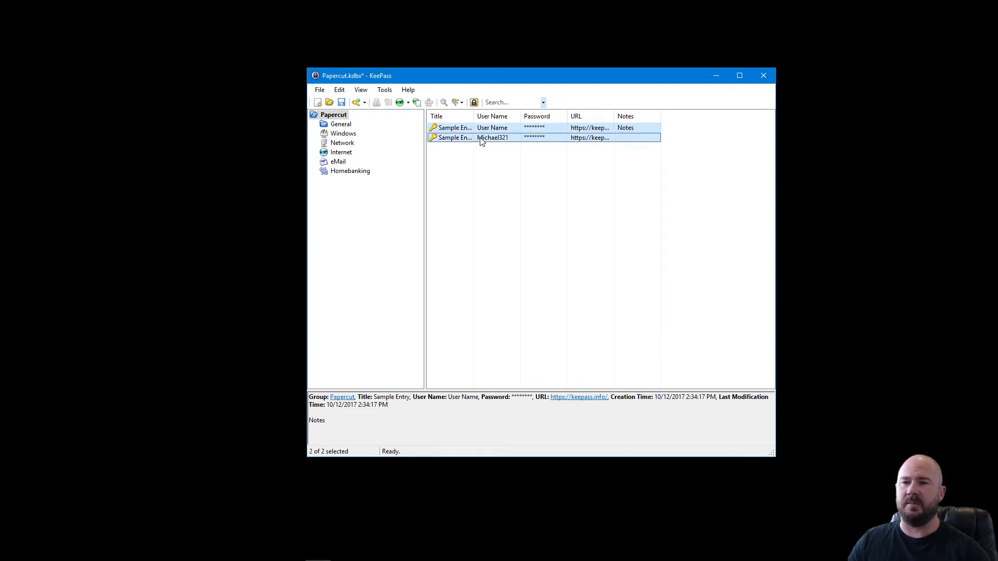
pyautogui.rightClick(480, 139)
pyautogui.click(507, 243)
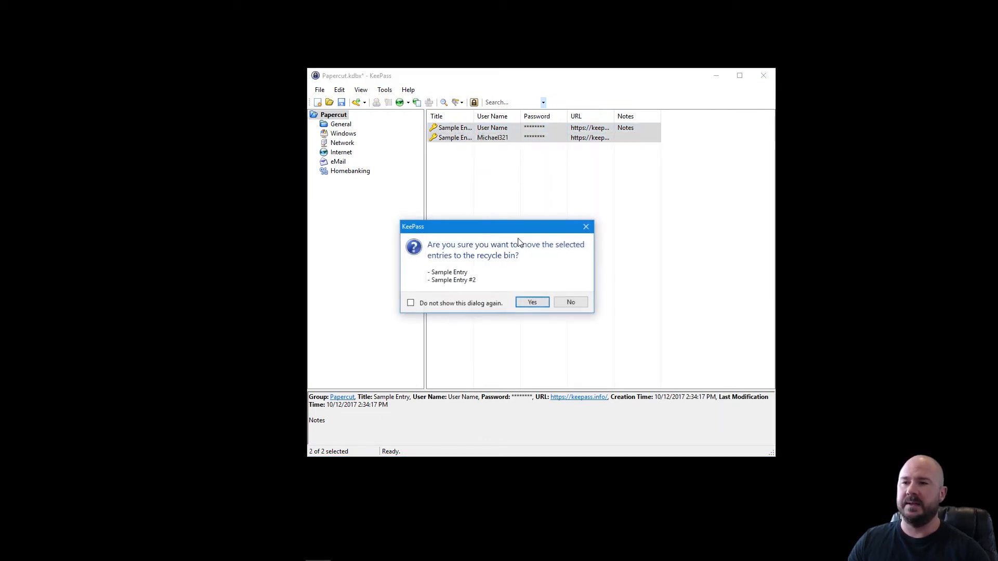
pyautogui.click(532, 304)
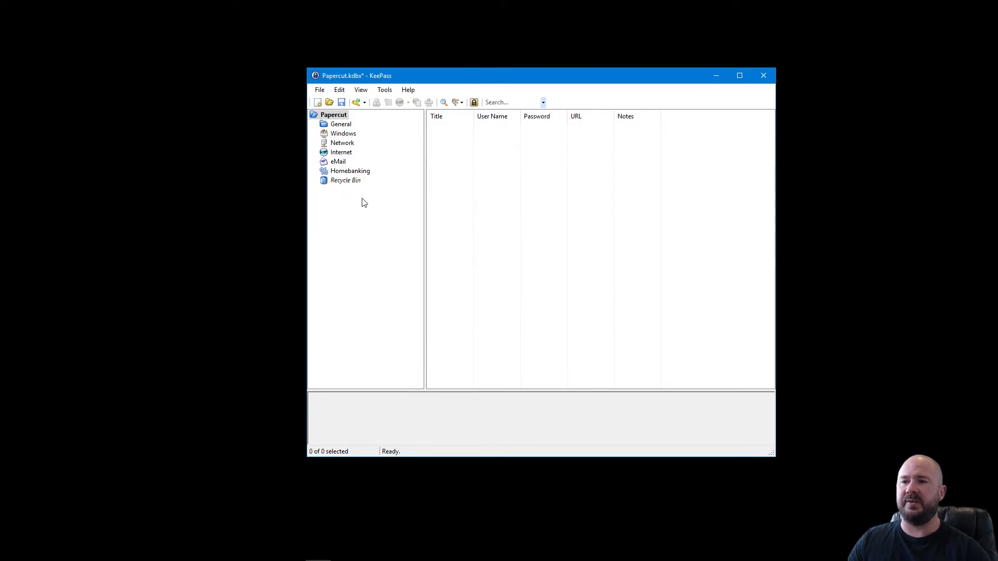
# Permanently delete both sample entries from the Recycle Bin group.
pyautogui.click(344, 182)
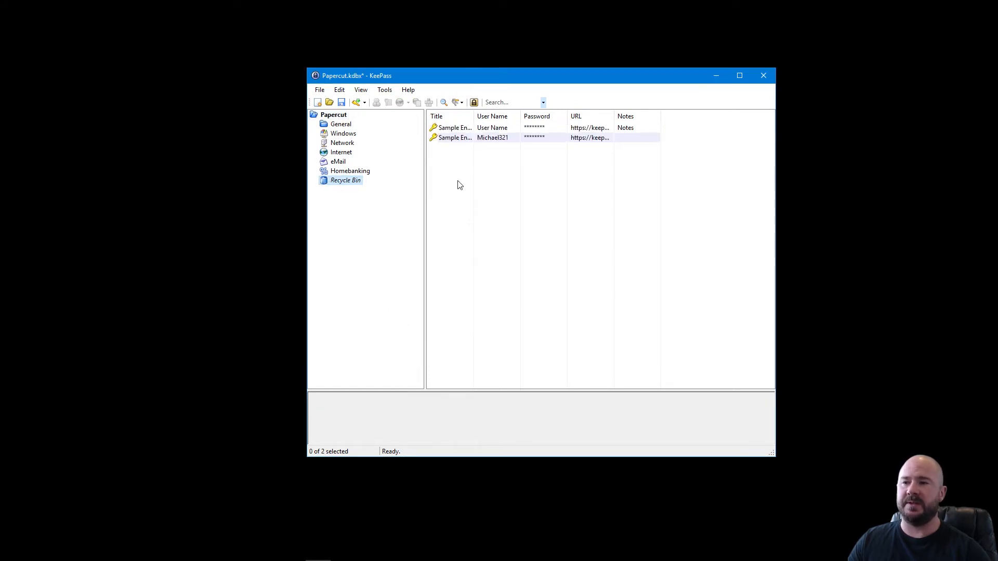
pyautogui.click(487, 131)
pyautogui.keyDown('ctrl'); pyautogui.click(496, 144); pyautogui.keyUp('ctrl')
pyautogui.rightClick(496, 144)
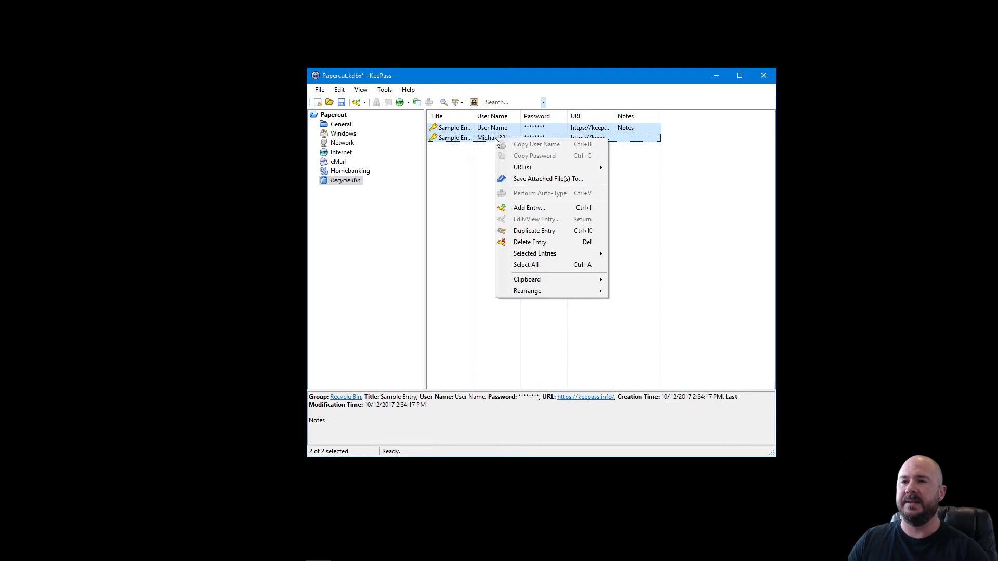
pyautogui.click(533, 244)
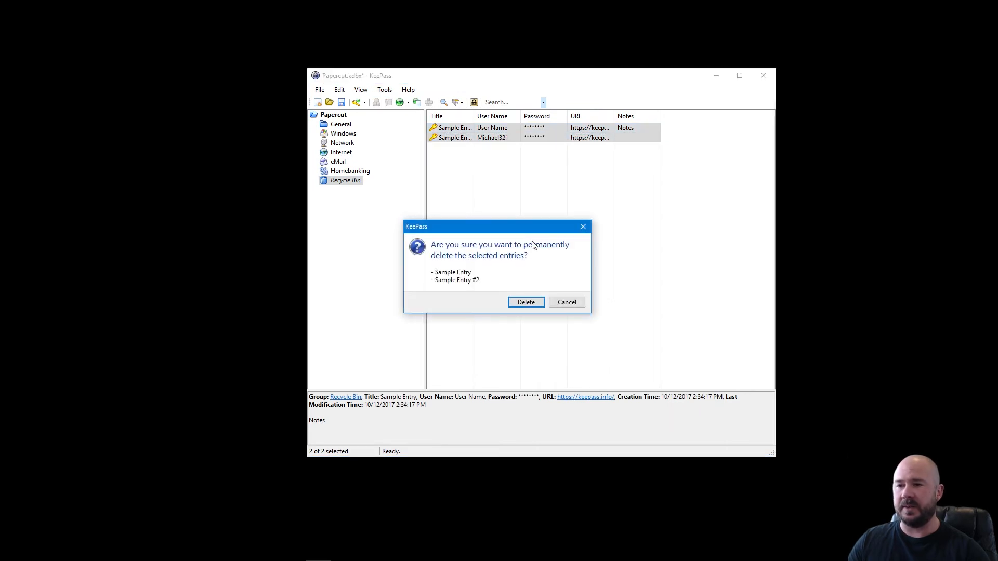
pyautogui.click(536, 302)
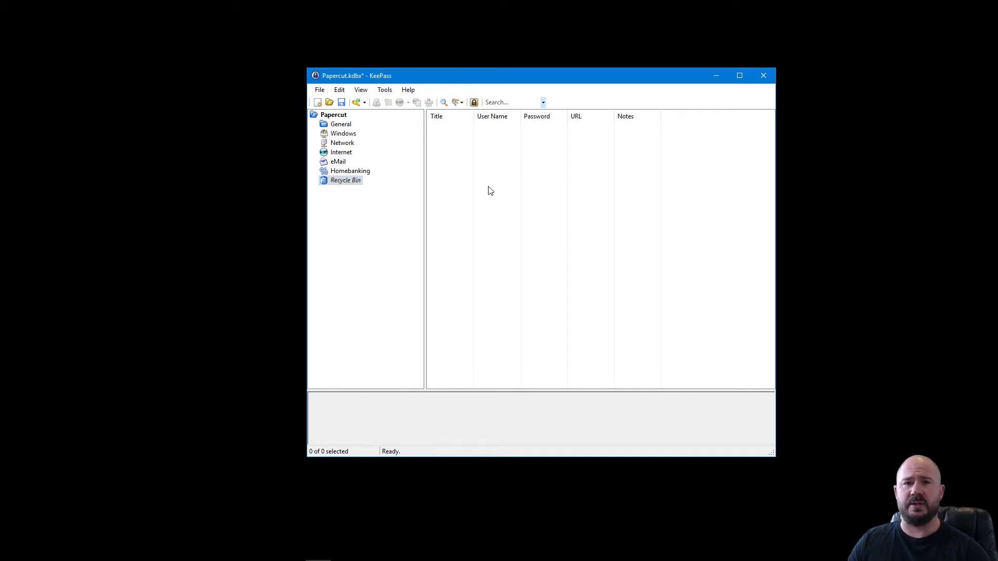
# Choose Add Entry from the empty list's context menu to open a new entry form.
pyautogui.rightClick(479, 157)
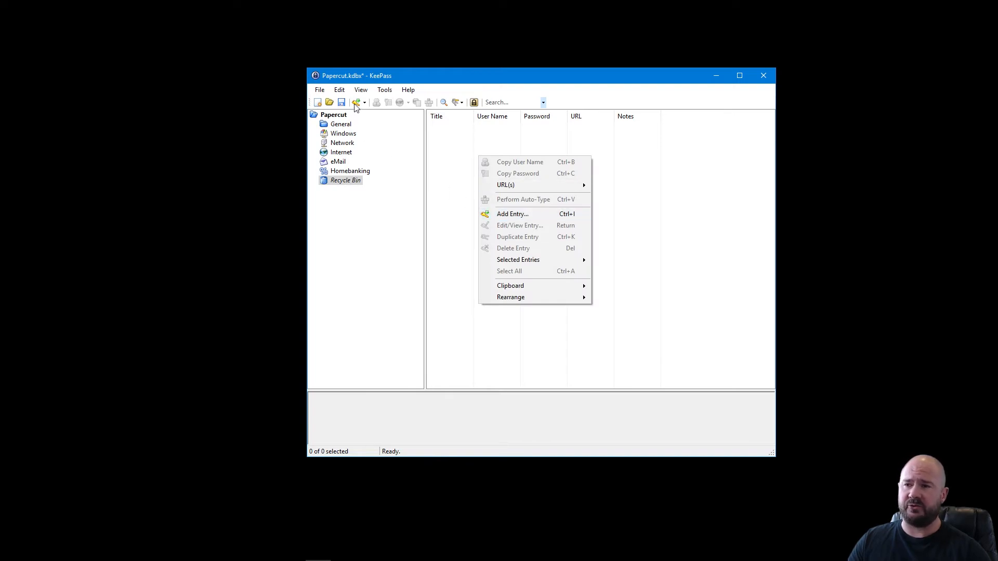
pyautogui.click(492, 215)
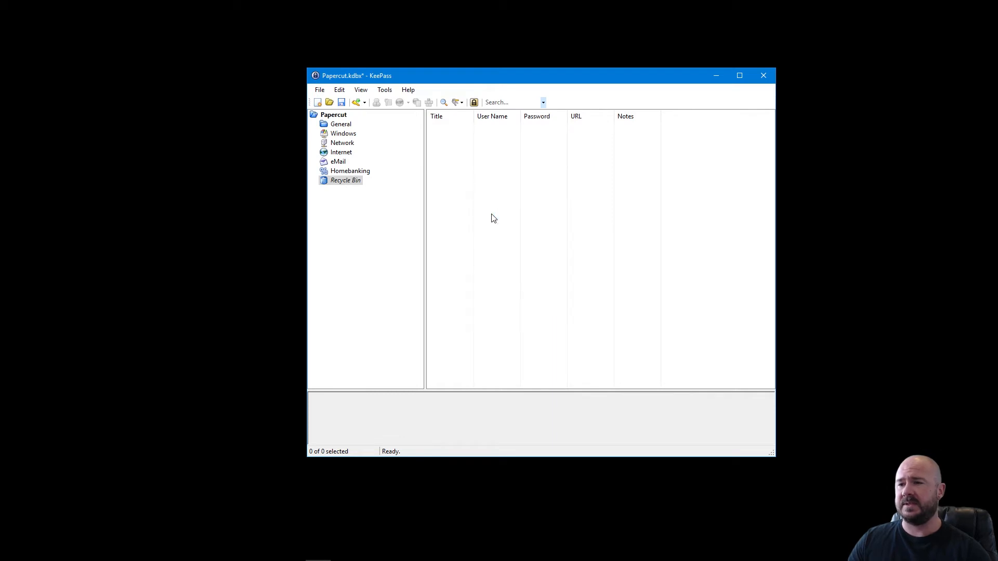
pyautogui.moveTo(524, 140); pyautogui.dragTo(539, 117)
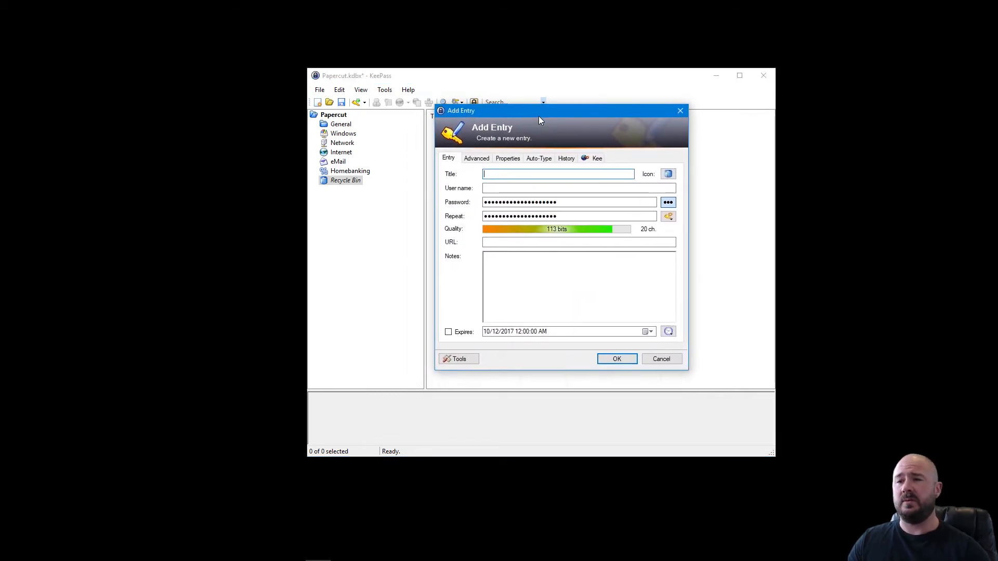
# Title the new entry SAMPLE and enter the account's Gmail address as its user name.
pyautogui.write('SAMPLE')
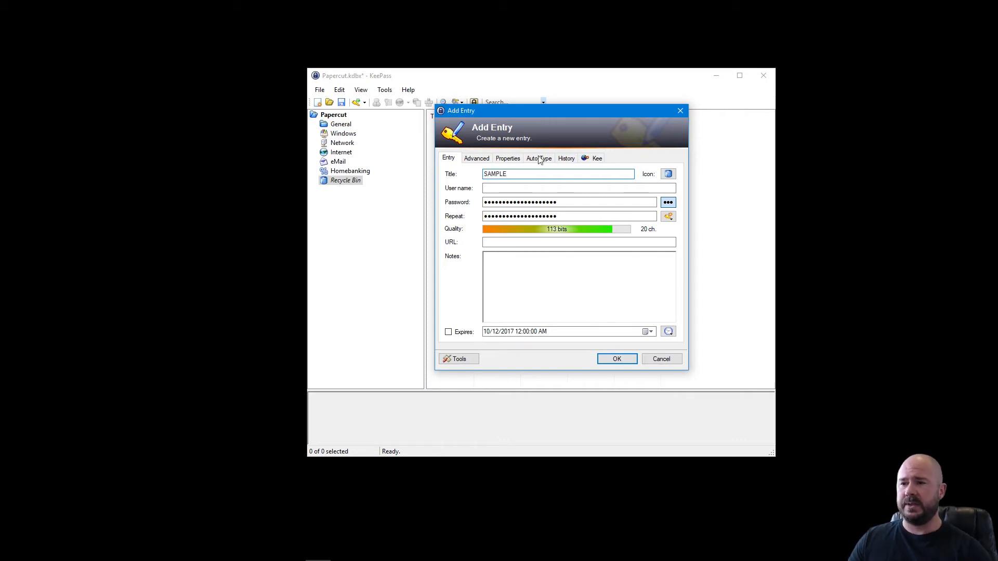
pyautogui.click(524, 188)
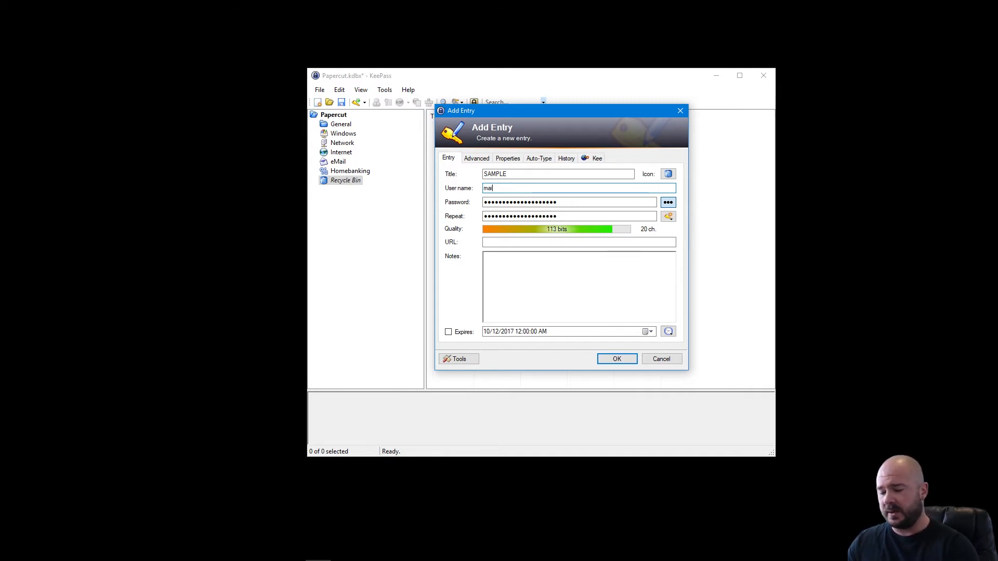
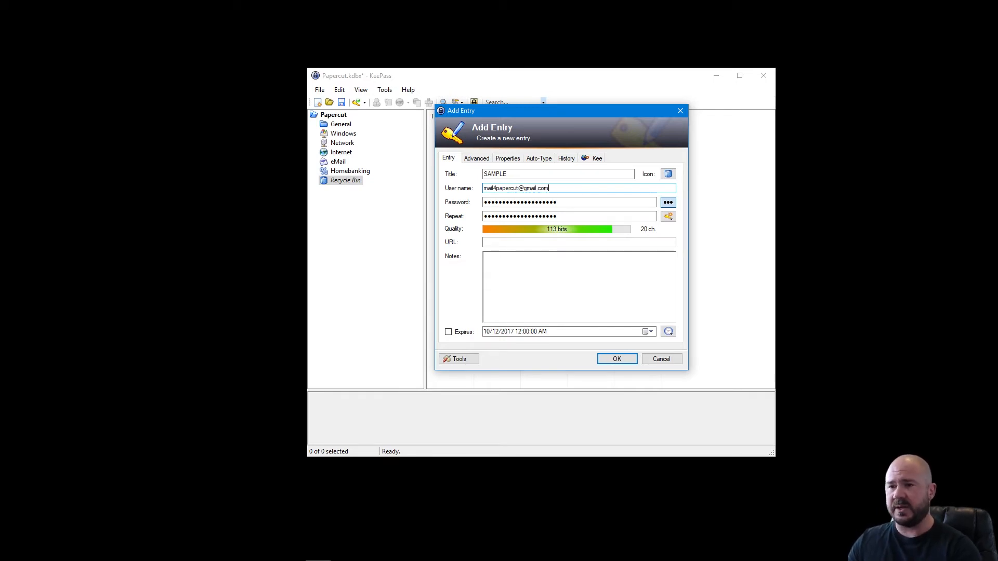
pyautogui.press('Tab')
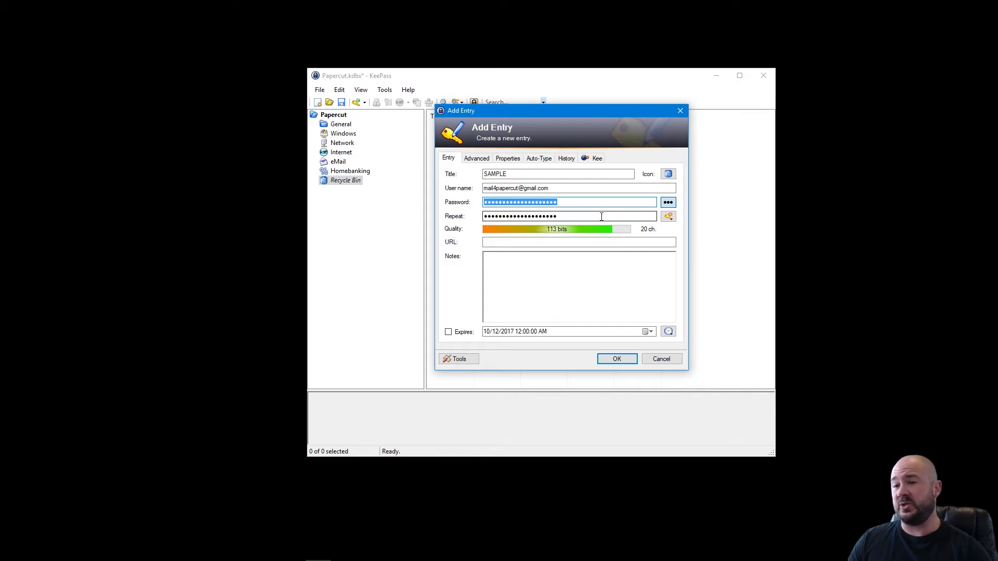
# Try the 40-bit, 128-bit and 256-bit hex key generators and view the Password Generator settings.
pyautogui.click(668, 203)
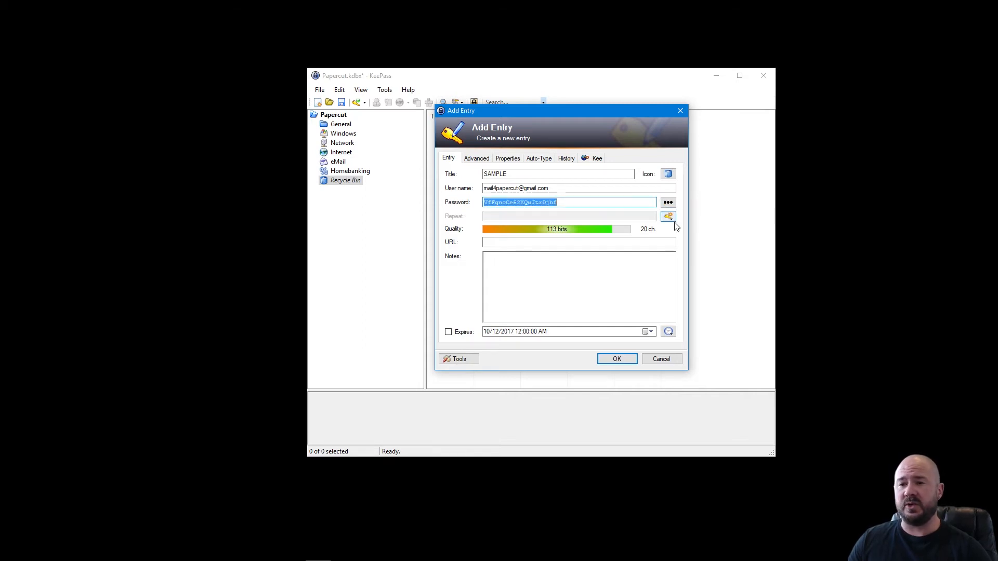
pyautogui.click(668, 217)
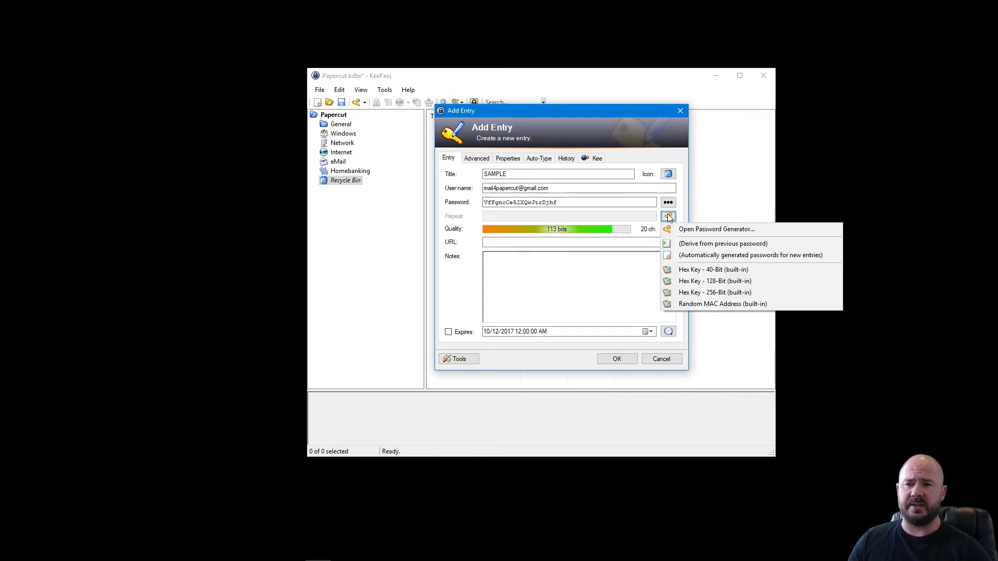
pyautogui.click(710, 271)
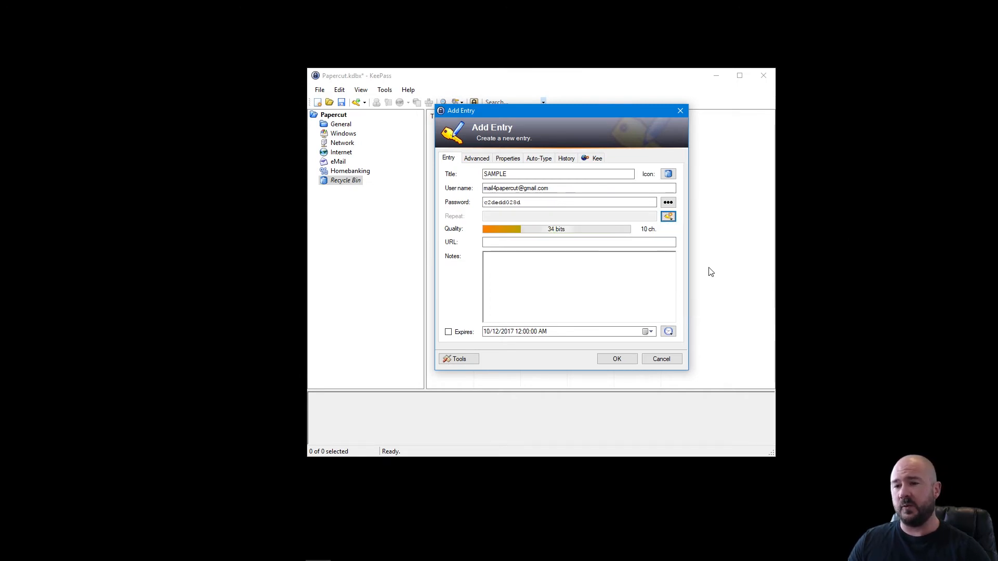
pyautogui.click(669, 216)
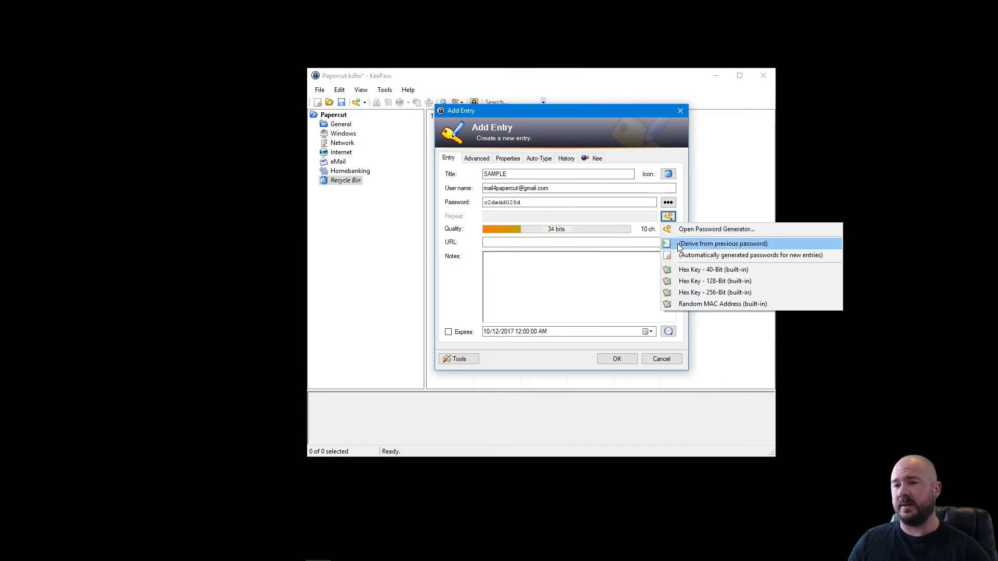
pyautogui.click(668, 216)
pyautogui.click(683, 291)
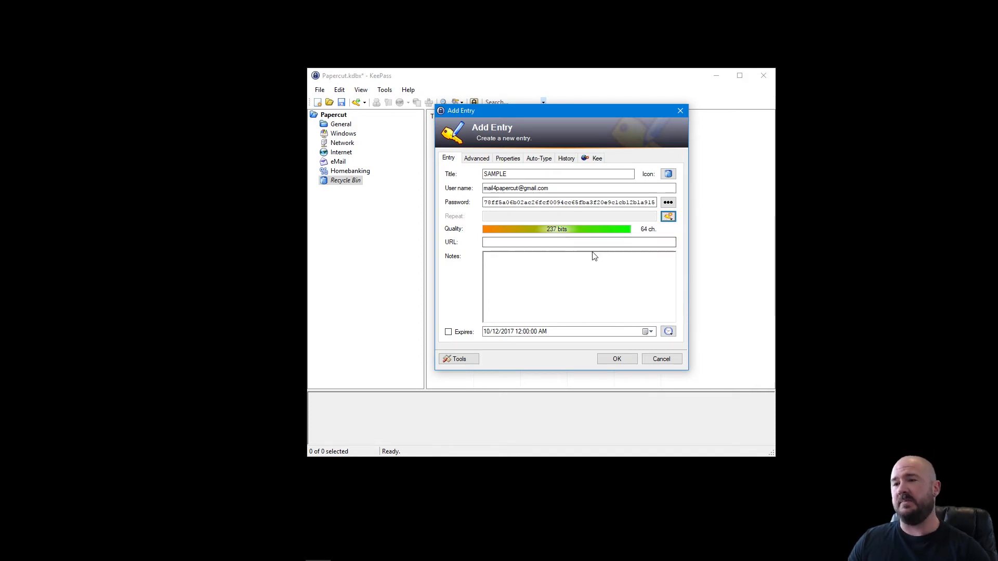
pyautogui.click(668, 217)
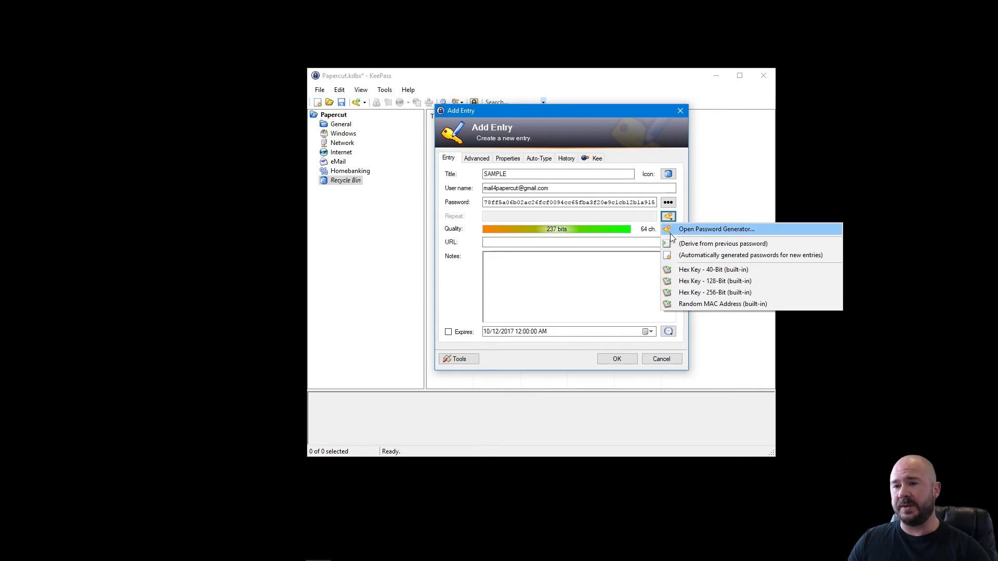
pyautogui.click(696, 227)
pyautogui.moveTo(550, 139); pyautogui.dragTo(569, 67)
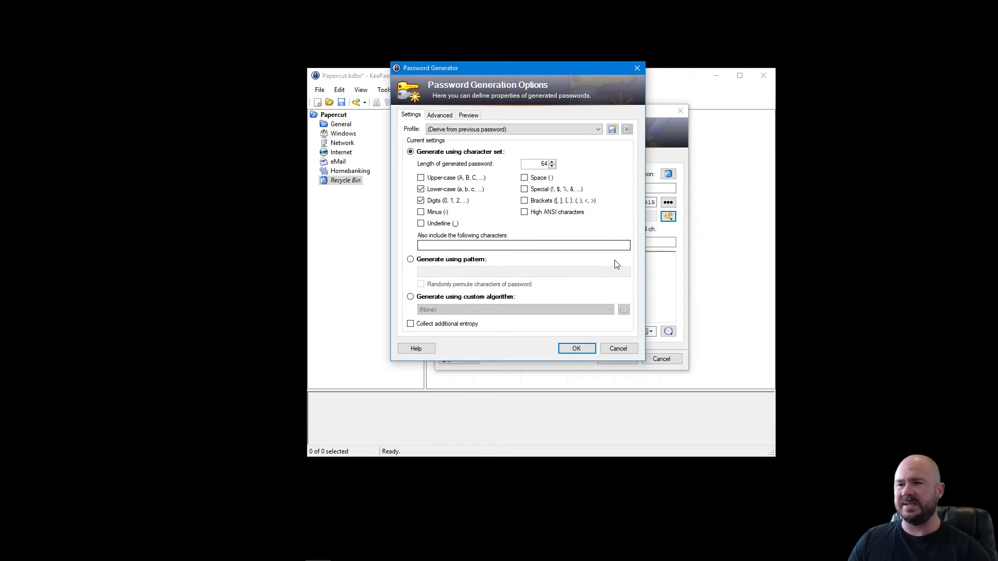
pyautogui.click(618, 349)
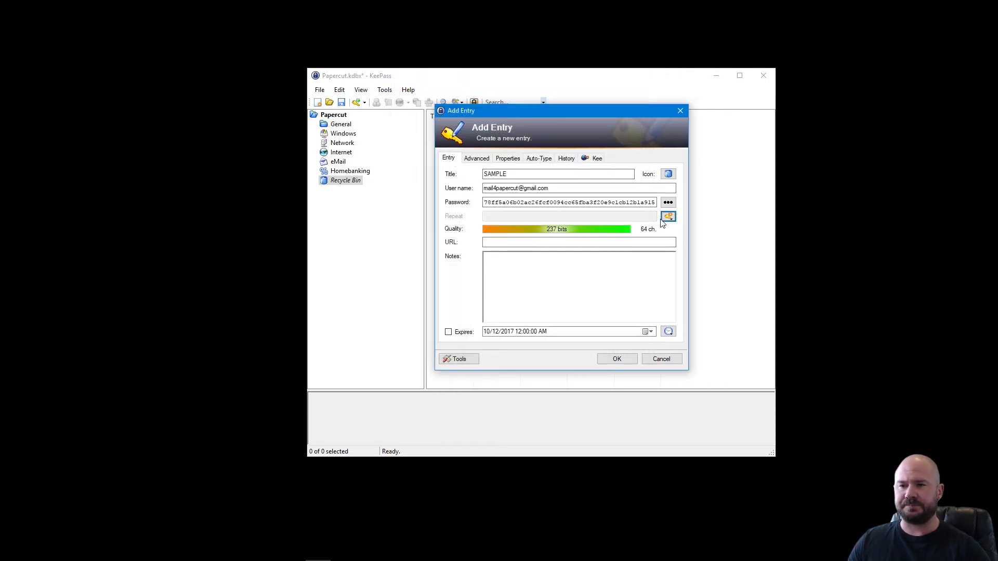
# Generate a 10-character Hex Key 40-Bit password and keep it masked.
pyautogui.click(668, 202)
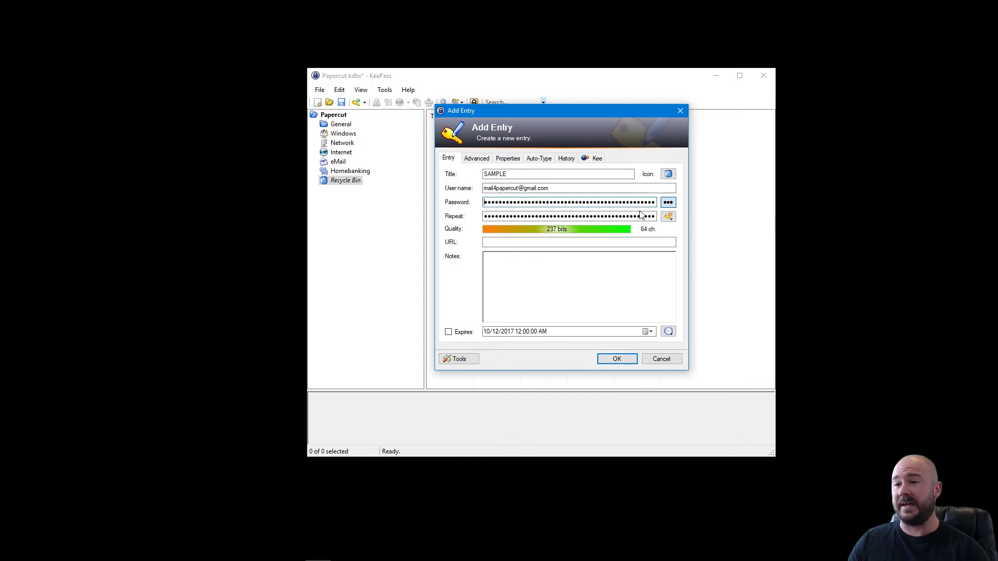
pyautogui.click(668, 203)
pyautogui.click(668, 216)
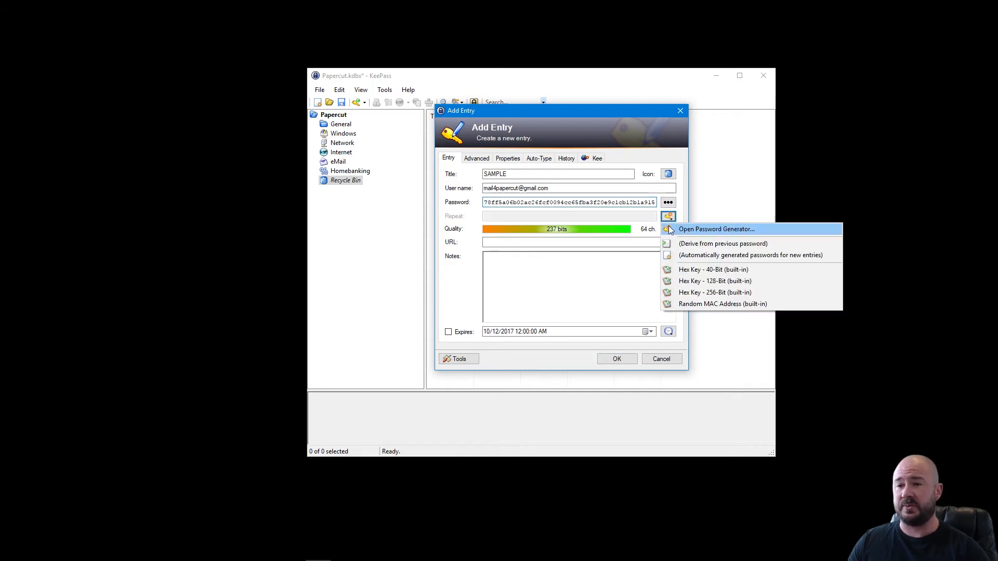
pyautogui.click(681, 275)
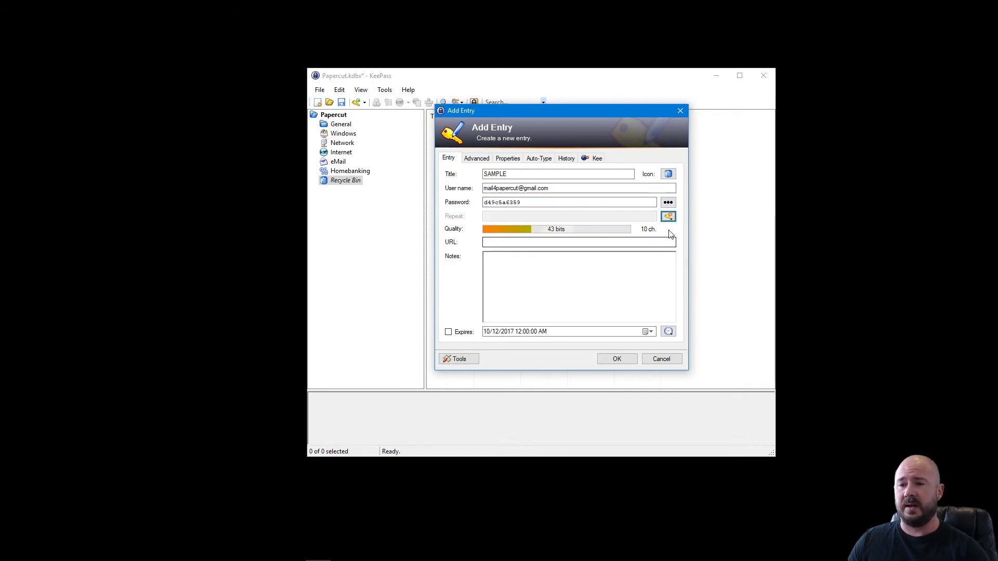
pyautogui.click(668, 202)
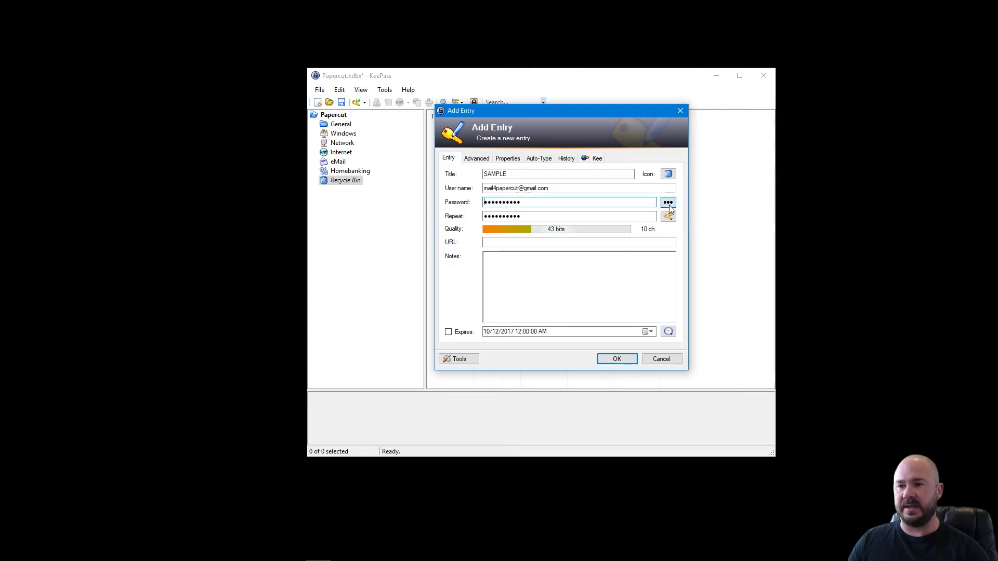
# Replace the generated password with a self-chosen 17-character one, entered in both password fields.
pyautogui.hotkey('shift', 'Tab')
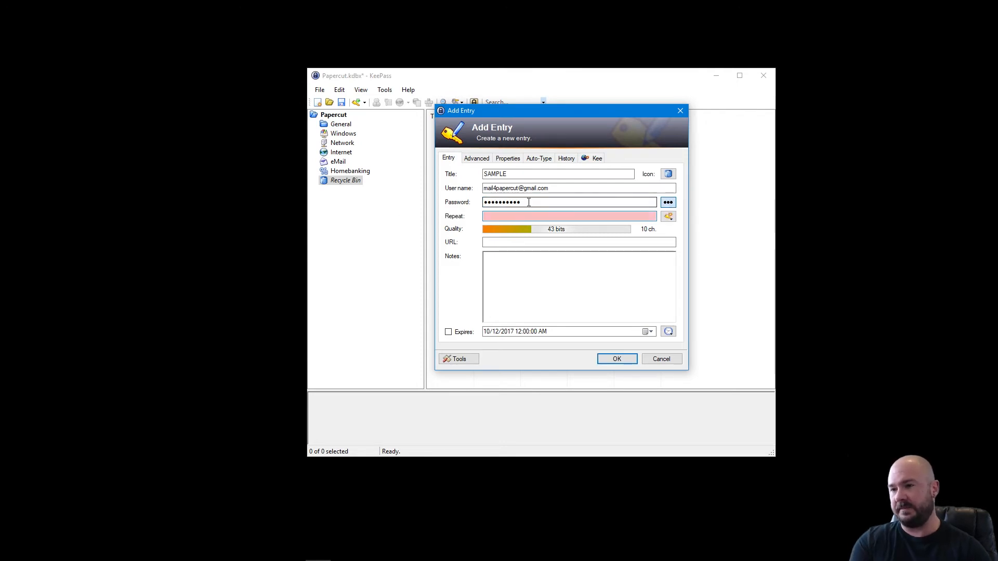
pyautogui.press('BackSpace')
pyautogui.write('p')
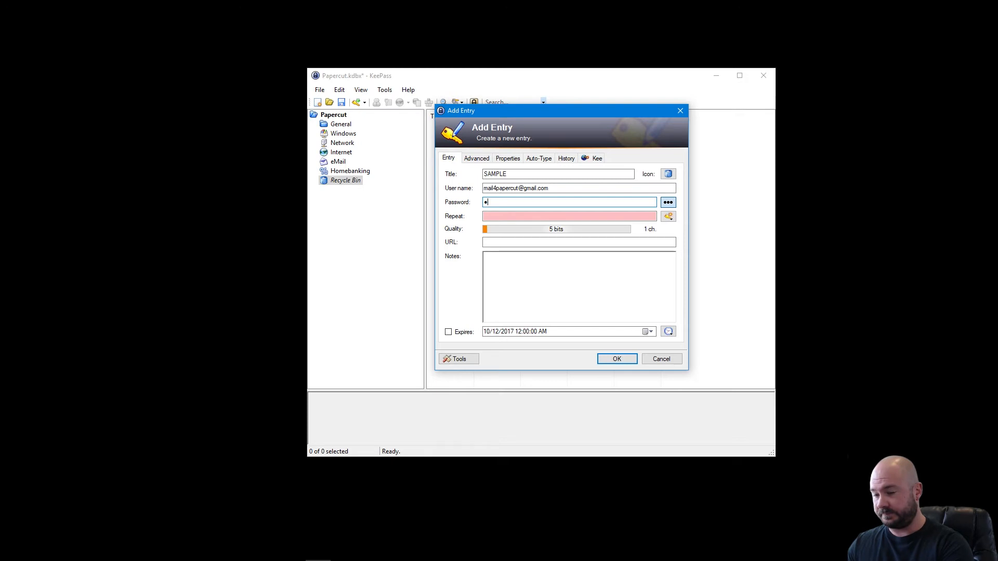
pyautogui.write('a')
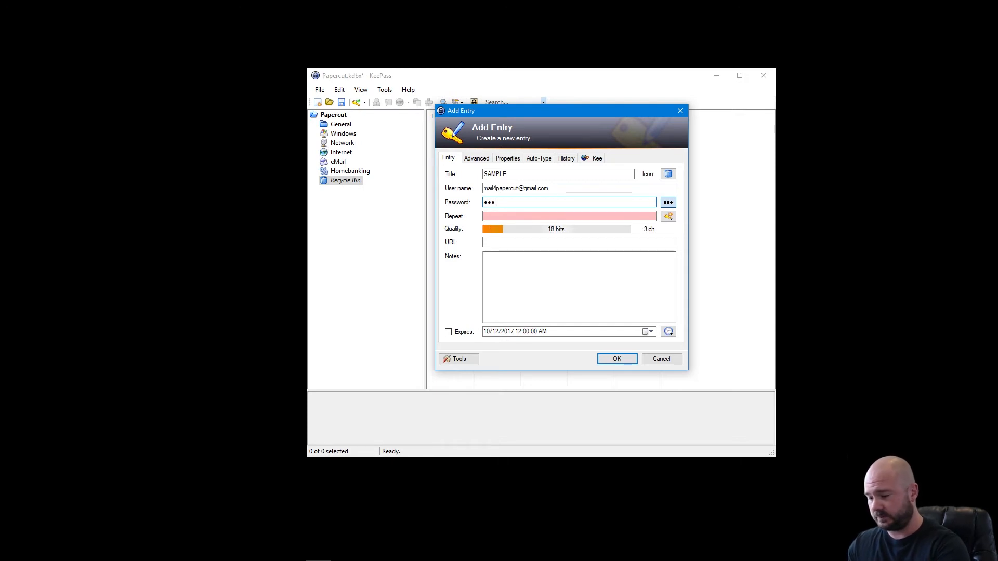
pyautogui.write('••••••••••••')
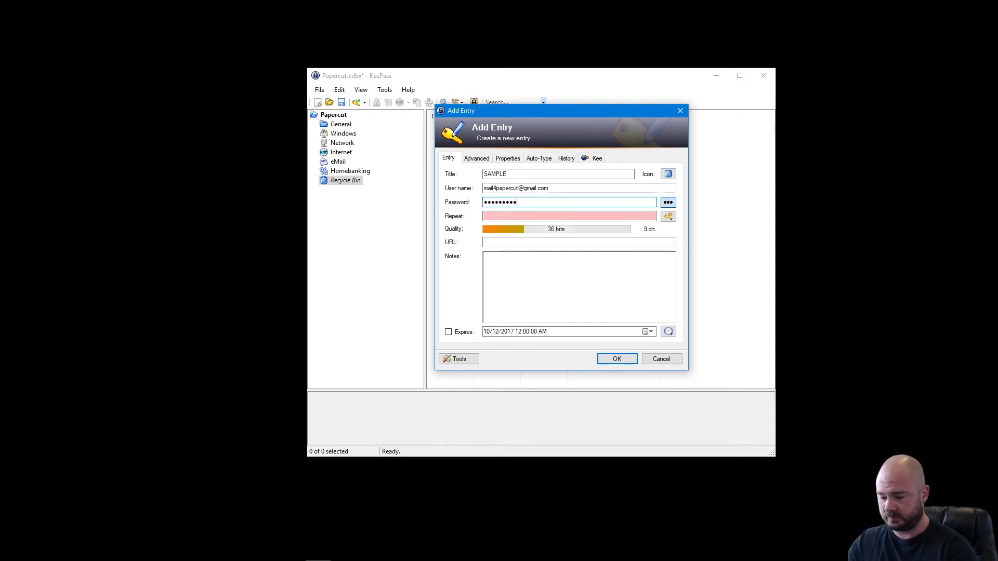
pyautogui.write('•••')
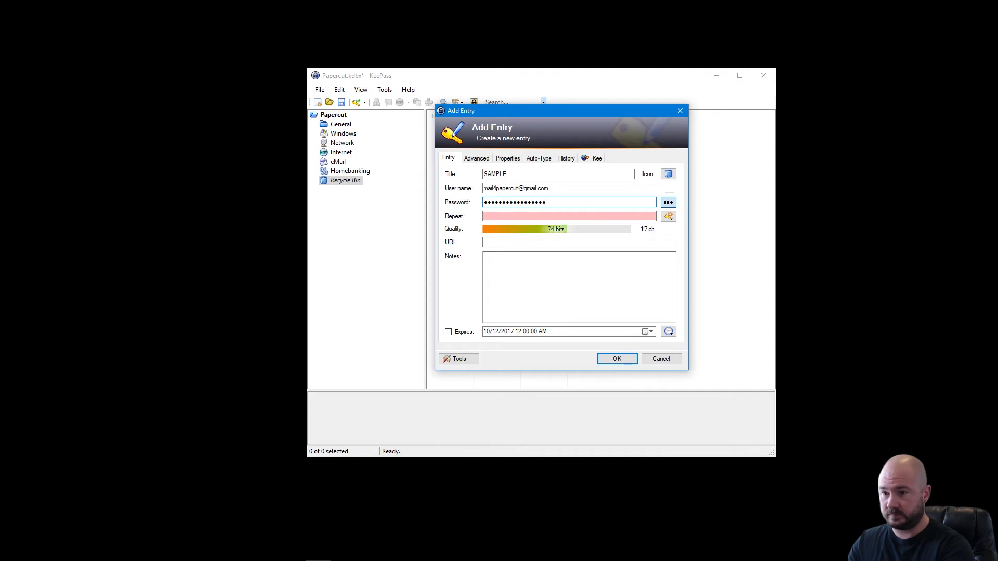
pyautogui.press('Tab')
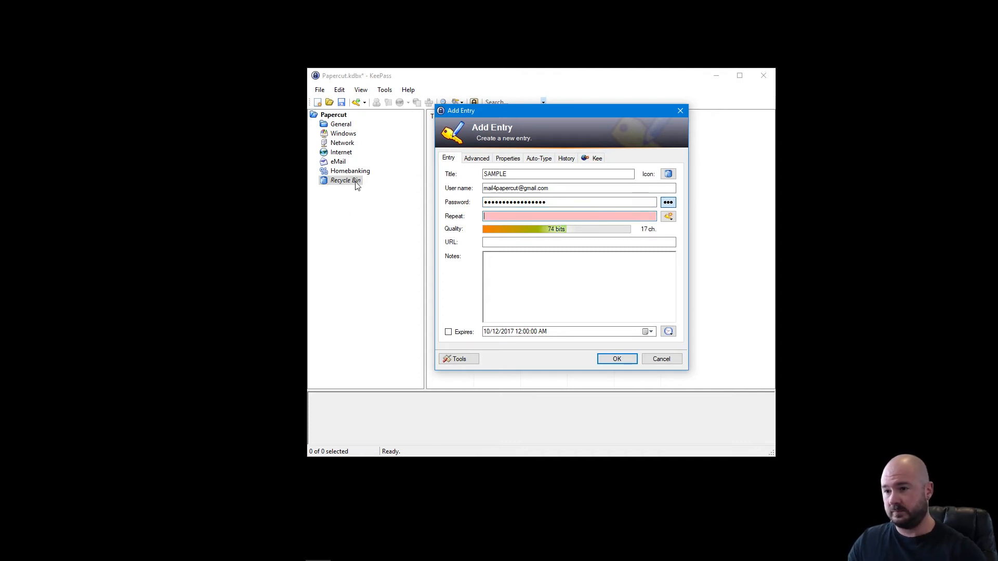
pyautogui.write('•••••••')
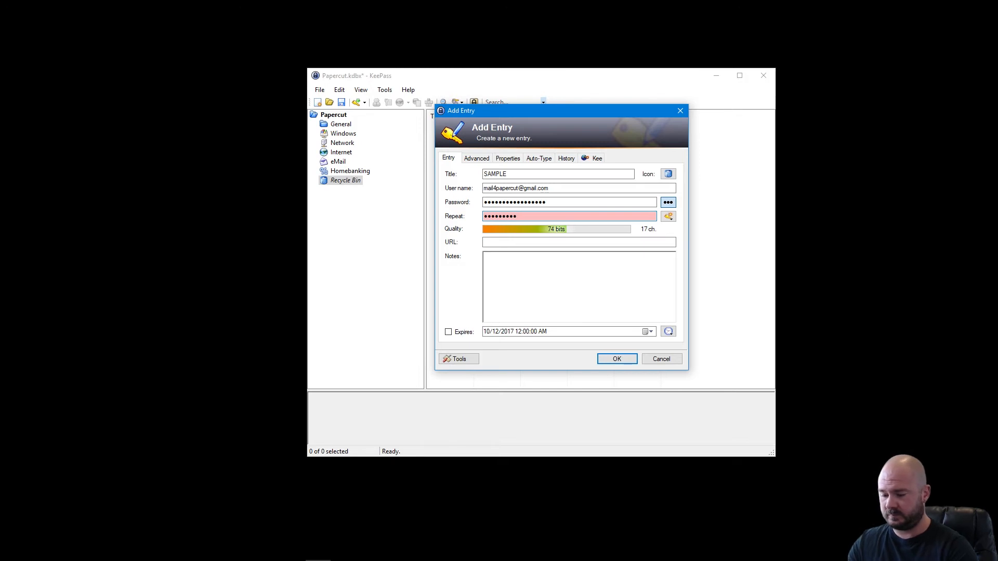
pyautogui.write('•••••••••')
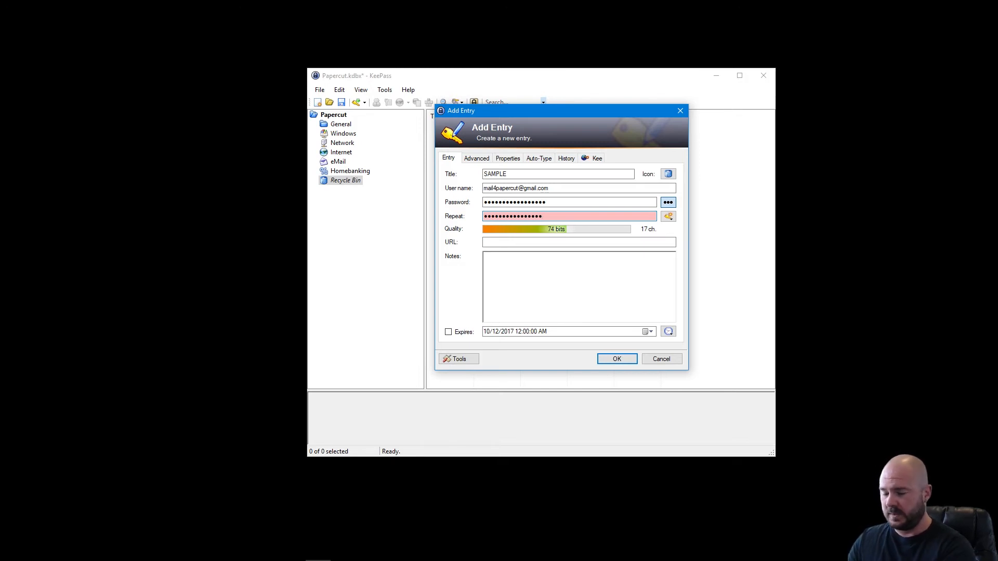
pyautogui.write('•')
pyautogui.click(543, 243)
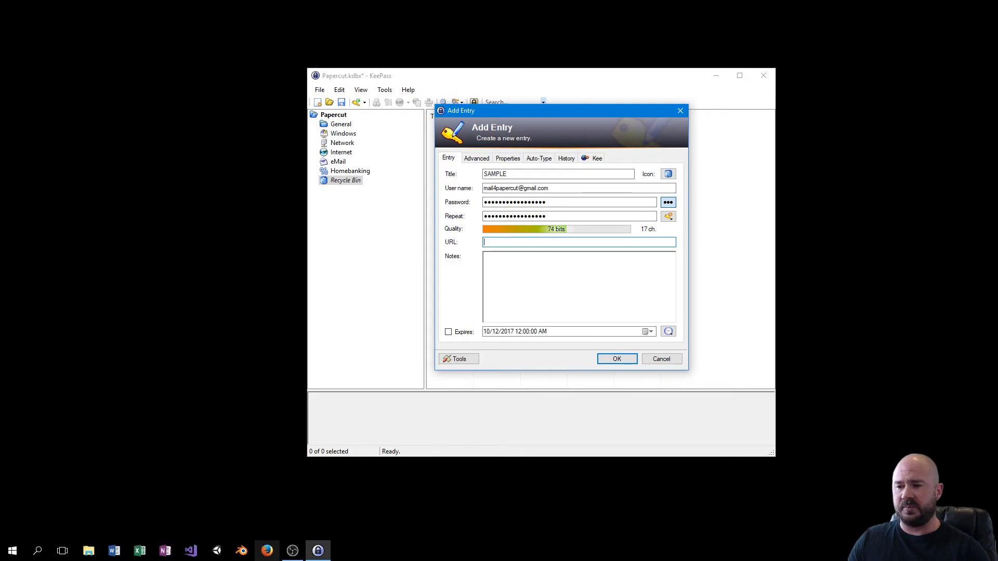
# Search for google in Firefox and open the Google homepage from the results.
pyautogui.click(267, 555)
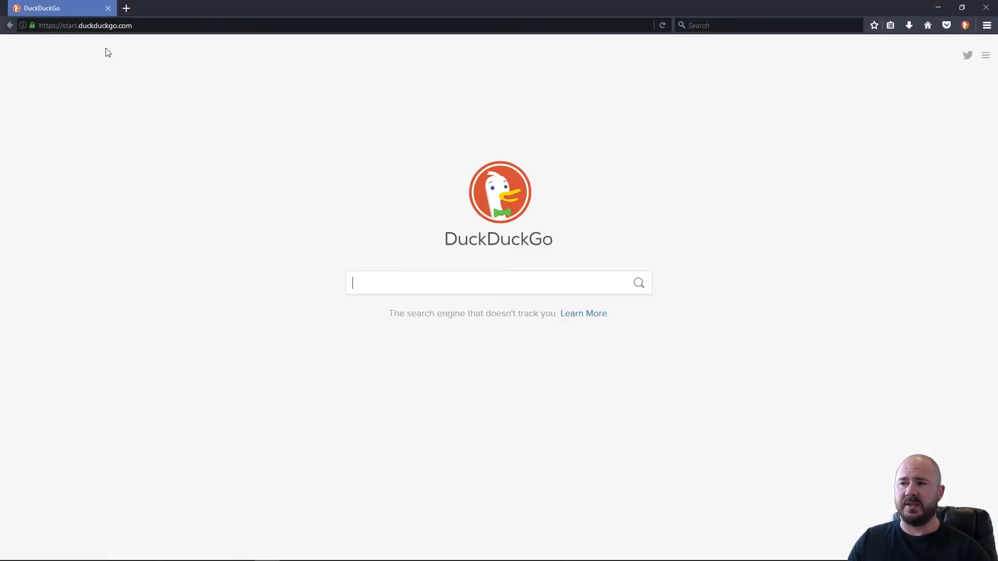
pyautogui.click(159, 26)
pyautogui.write('google')
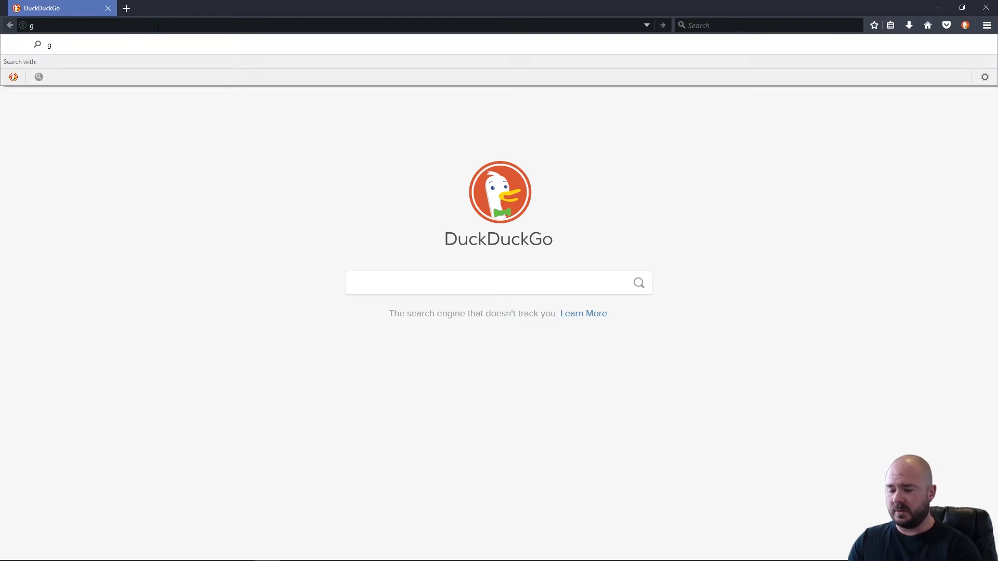
pyautogui.press('Return')
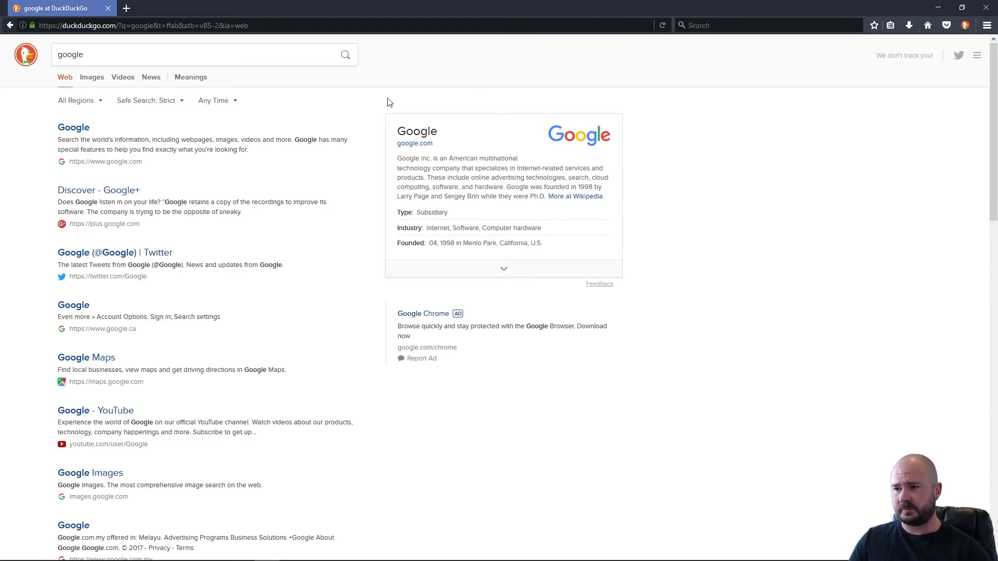
pyautogui.click(73, 127)
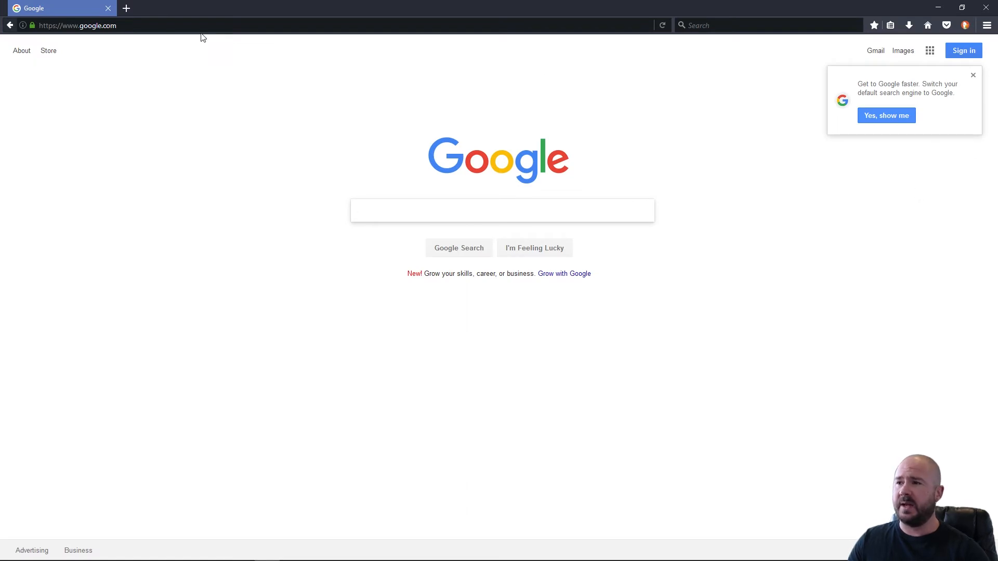
# Dismiss the search-engine promo and go to the Google account sign-in page.
pyautogui.moveTo(189, 27); pyautogui.dragTo(5, 26)
pyautogui.write('https://www.google.com/')
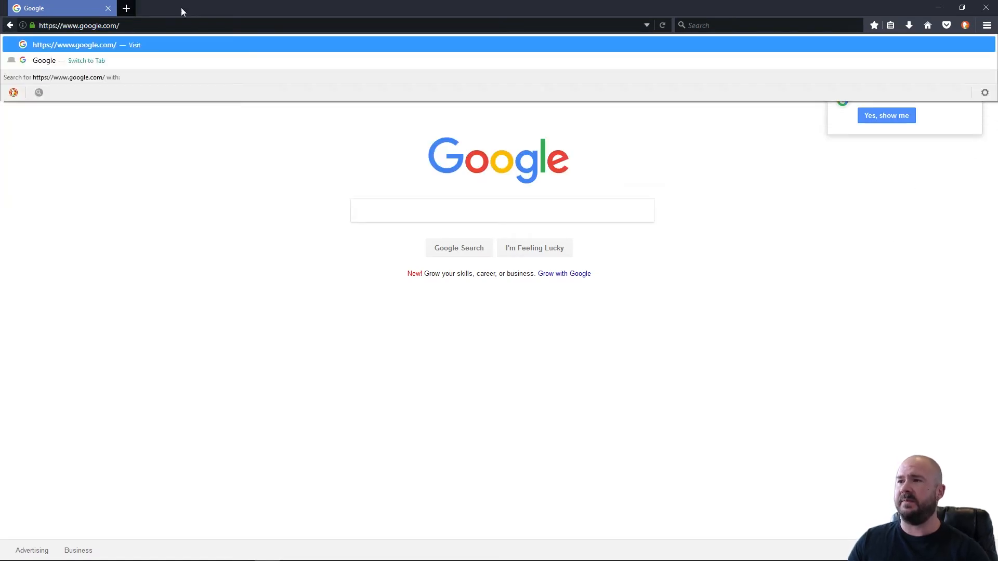
pyautogui.press('Return')
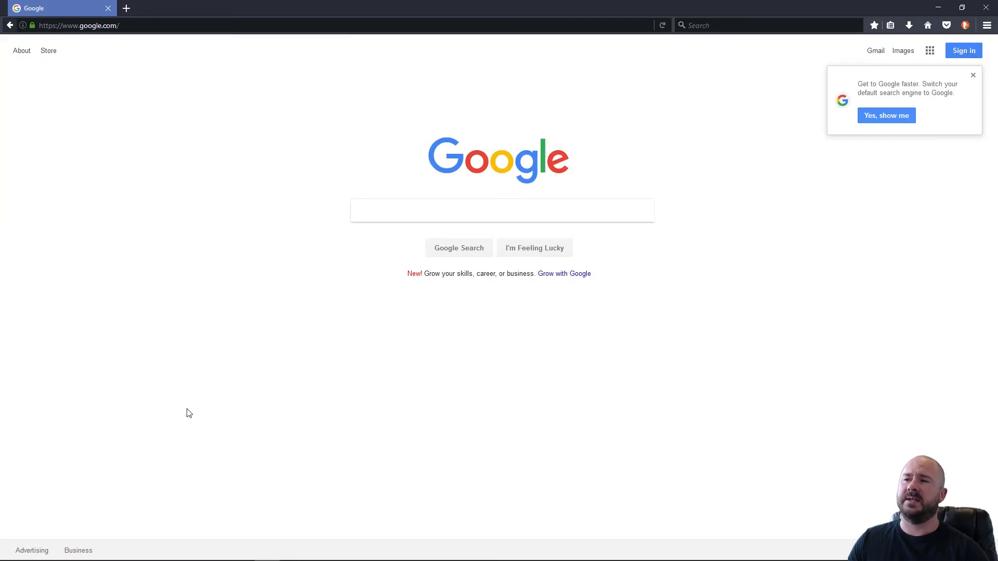
pyautogui.click(973, 75)
pyautogui.click(966, 51)
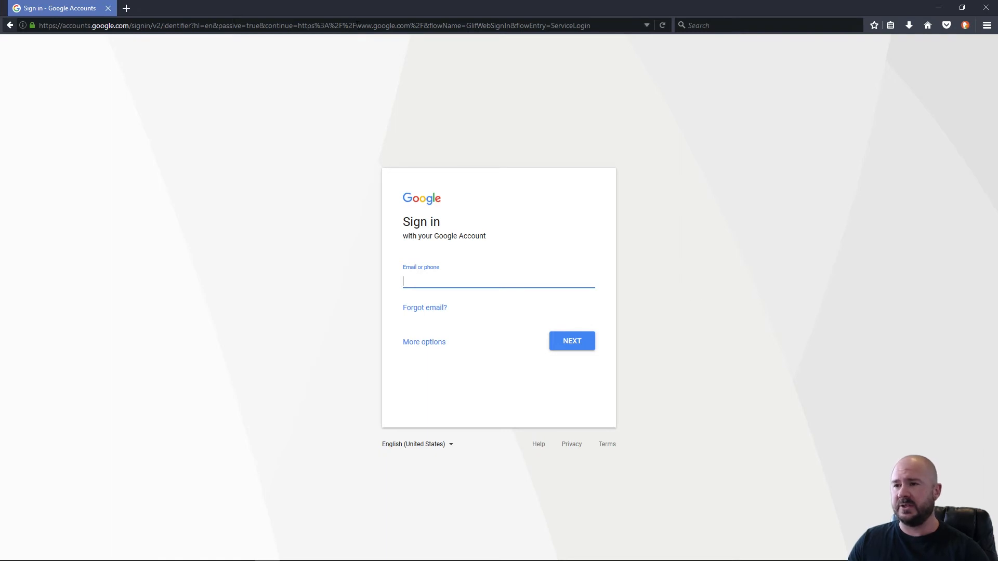
pyautogui.click(451, 27)
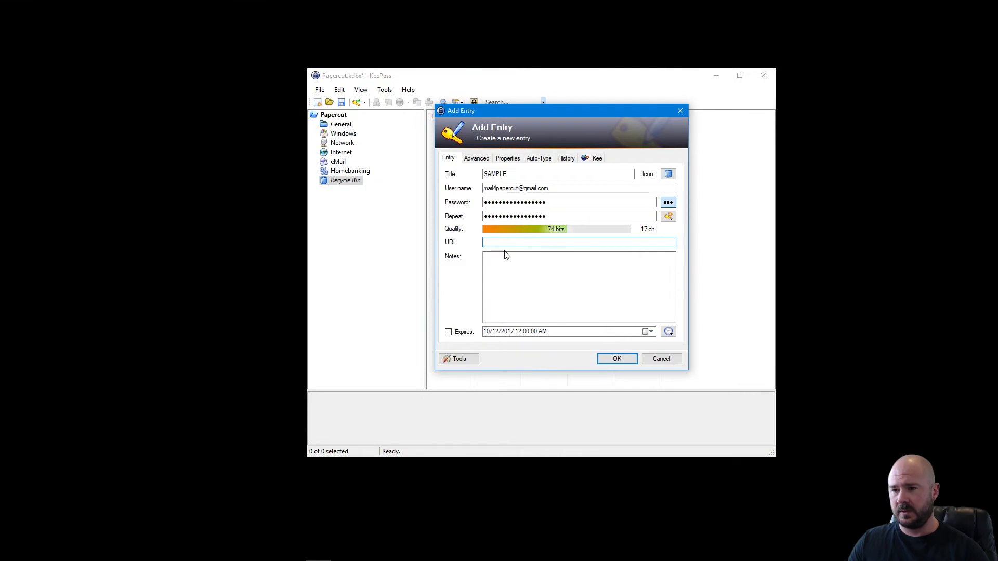
pyautogui.write('www.g')
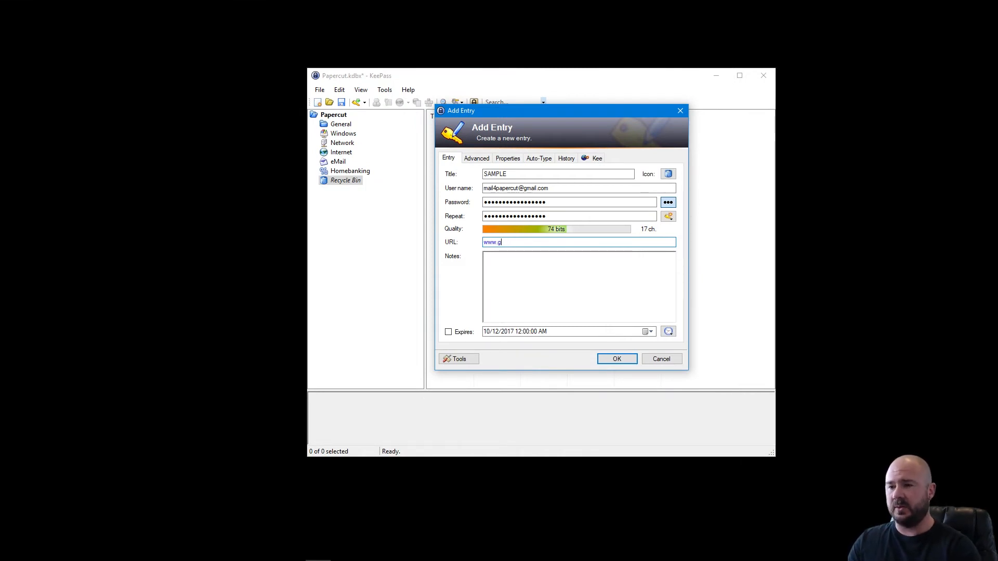
pyautogui.write('oogle.com')
pyautogui.click(539, 270)
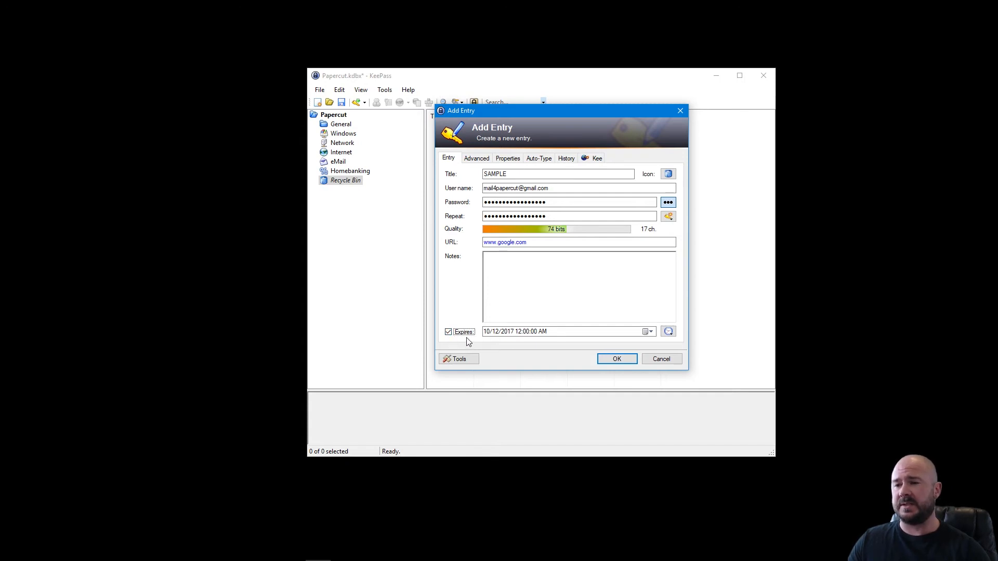
pyautogui.click(668, 332)
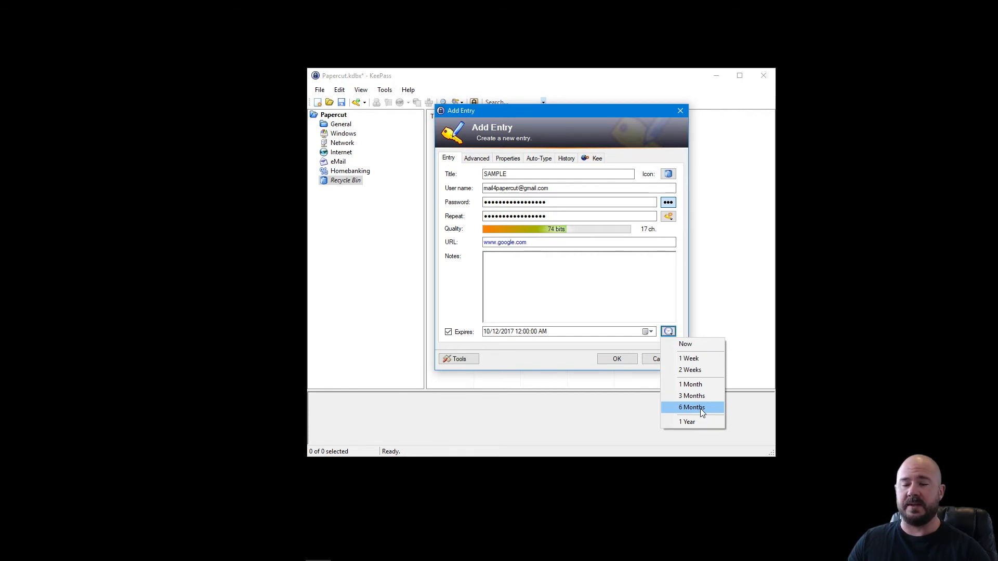
pyautogui.click(700, 409)
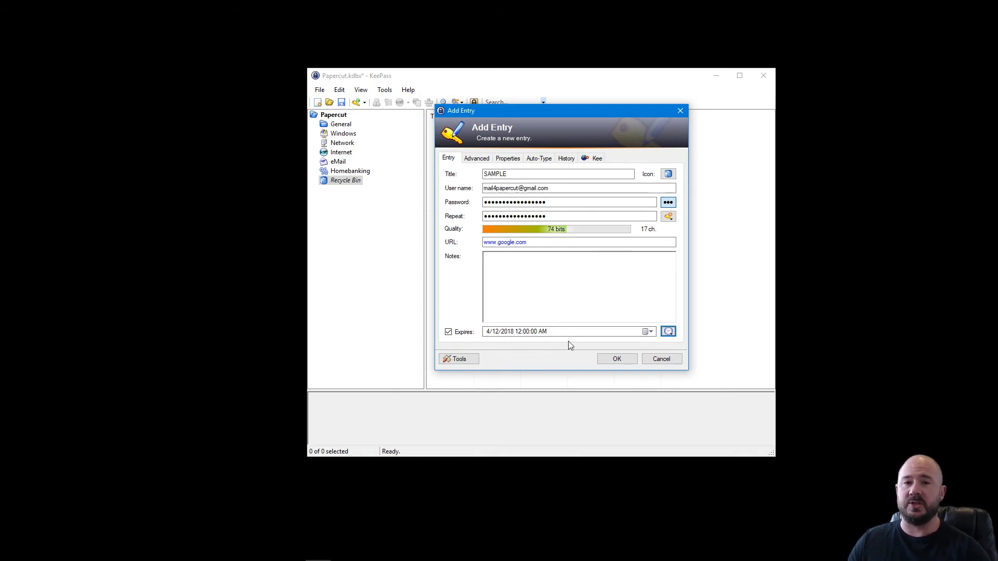
pyautogui.click(610, 360)
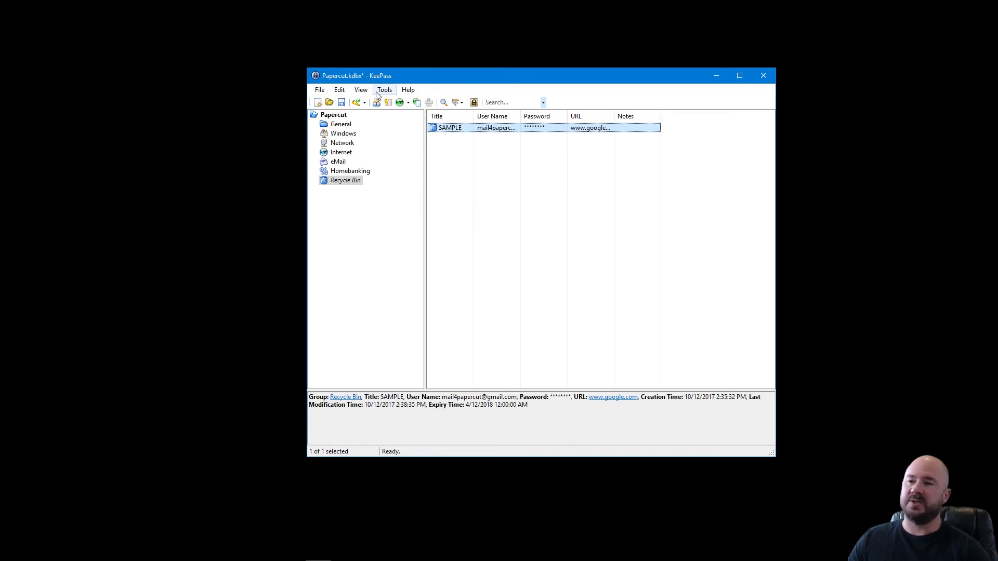
# Save the Papercut database, shrink KeePass to a strip near the top, and launch Word.
pyautogui.click(341, 103)
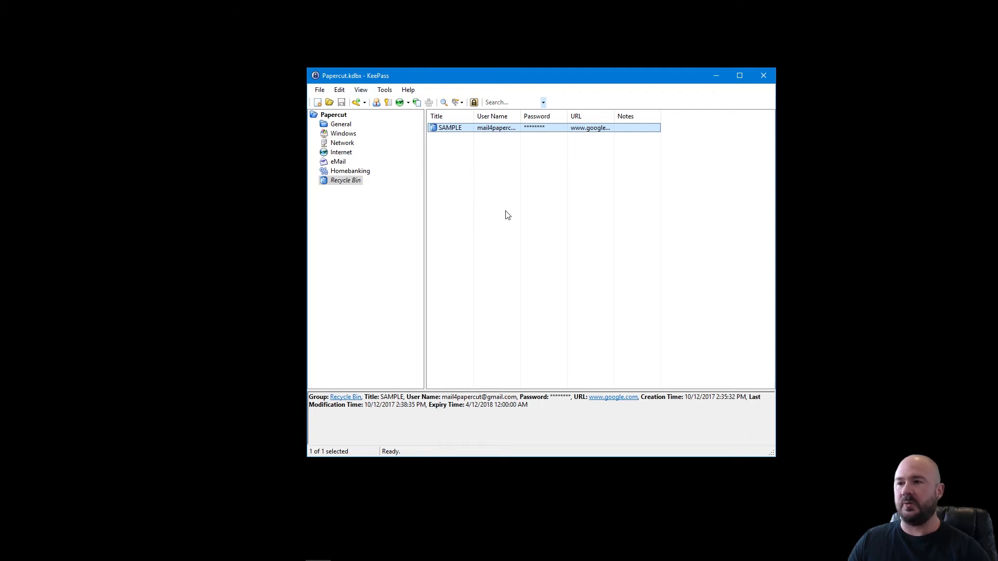
pyautogui.moveTo(612, 81); pyautogui.dragTo(579, 32)
pyautogui.moveTo(735, 406); pyautogui.dragTo(747, 162)
pyautogui.click(651, 263)
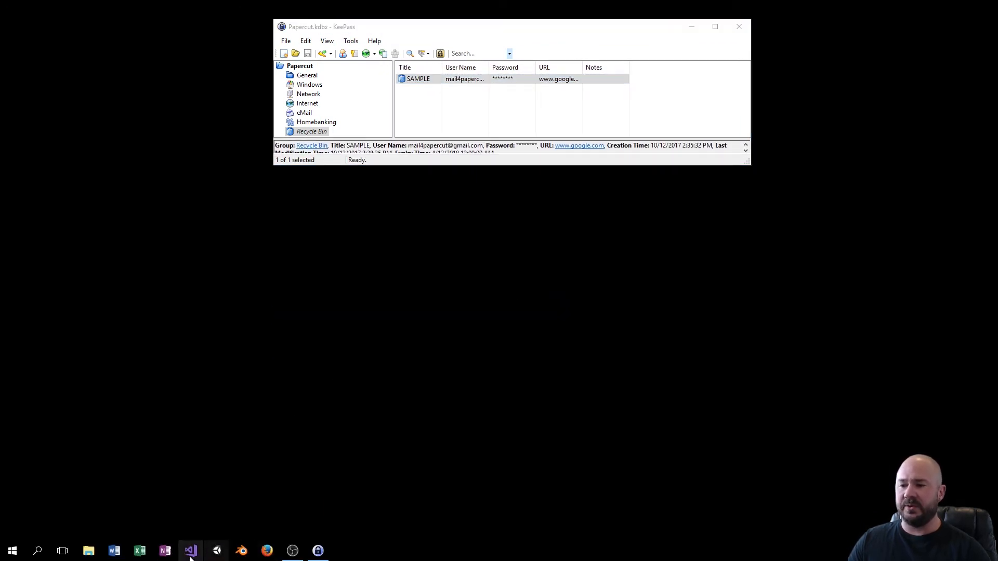
pyautogui.click(119, 553)
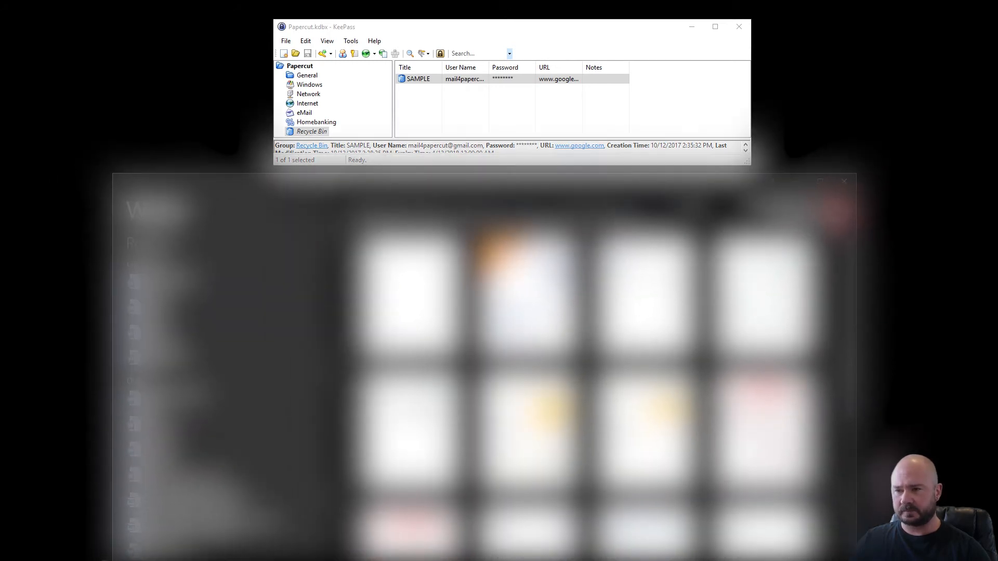
# Create a blank Word document below KeePass and copy the SAMPLE entry's user name.
pyautogui.click(408, 312)
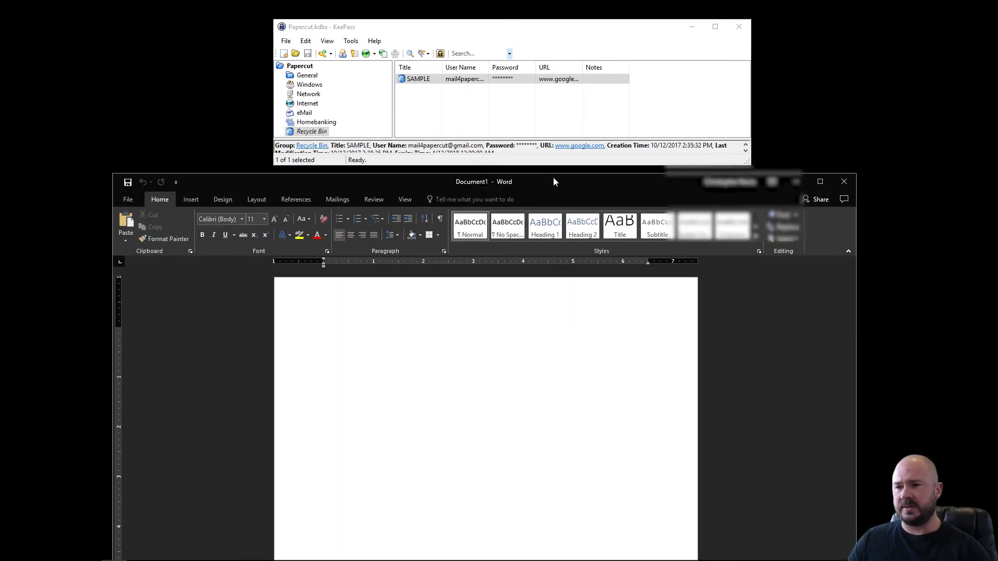
pyautogui.moveTo(554, 175); pyautogui.dragTo(603, 190)
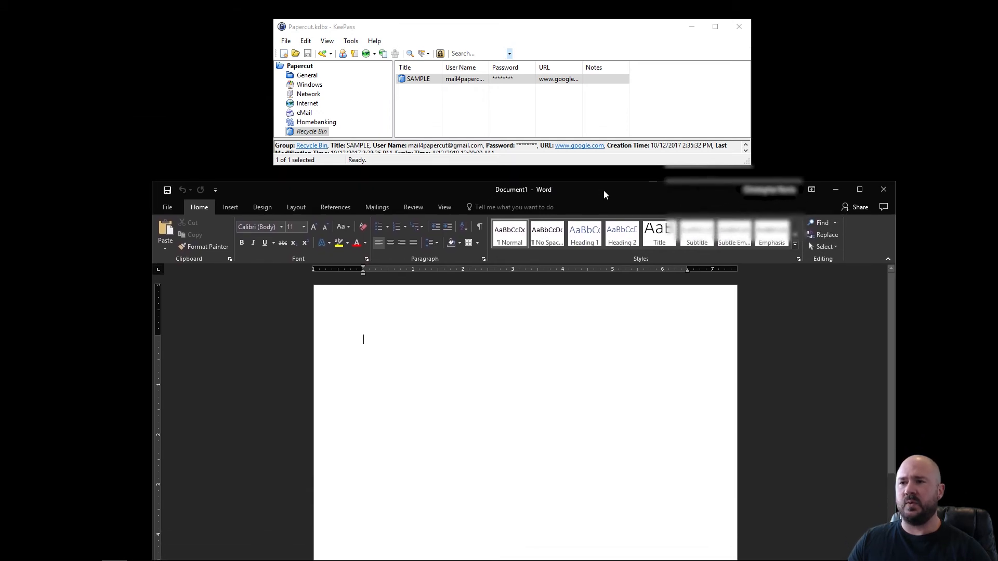
pyautogui.click(471, 82)
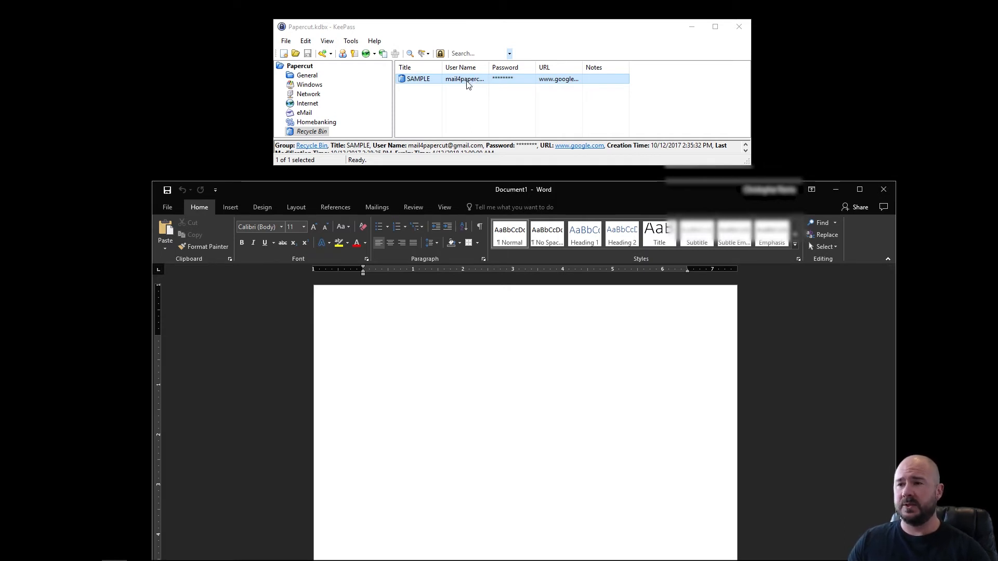
pyautogui.doubleClick(467, 85)
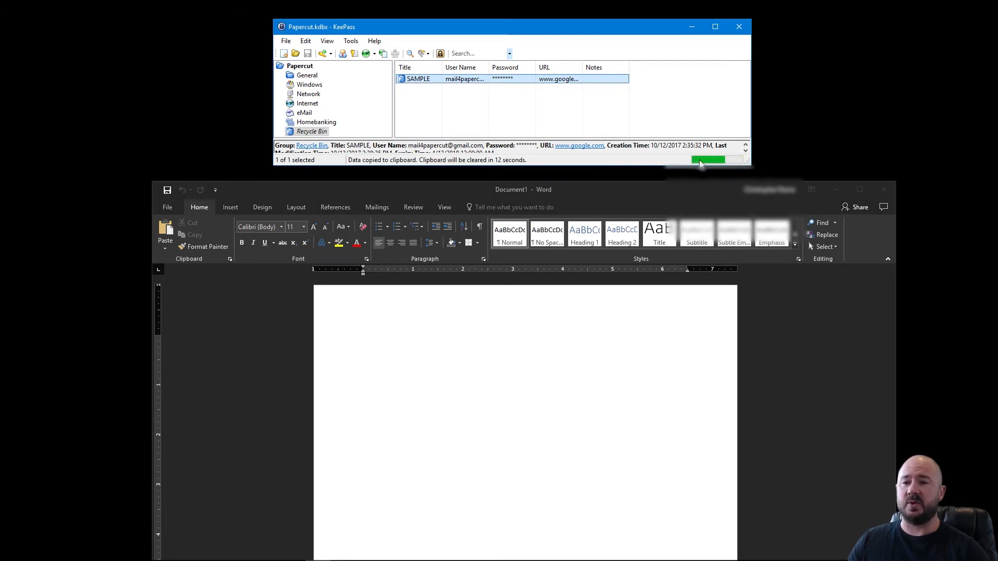
pyautogui.click(410, 319)
# Paste the user name five times on separate lines, then close Word without saving.
pyautogui.hotkey('ctrl', 'v')
pyautogui.press('Return')
pyautogui.hotkey('ctrl', 'v')
pyautogui.press('Return')
pyautogui.hotkey('ctrl', 'v')
pyautogui.press('Return')
pyautogui.hotkey('ctrl', 'v')
pyautogui.press('Return')
pyautogui.hotkey('ctrl', 'v')
pyautogui.scroll(-5, 408, 314)
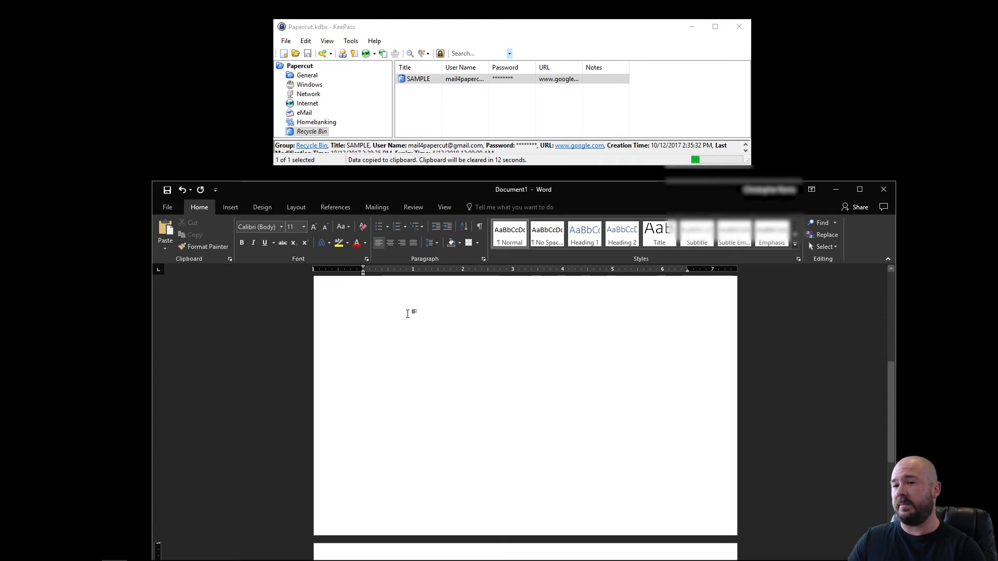
pyautogui.scroll(5, 478, 402)
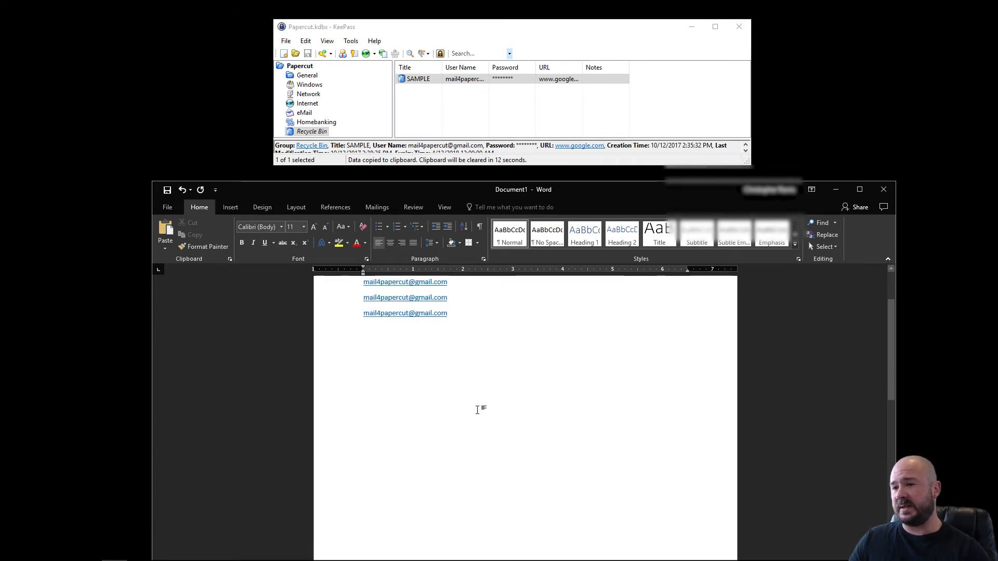
pyautogui.press('Return')
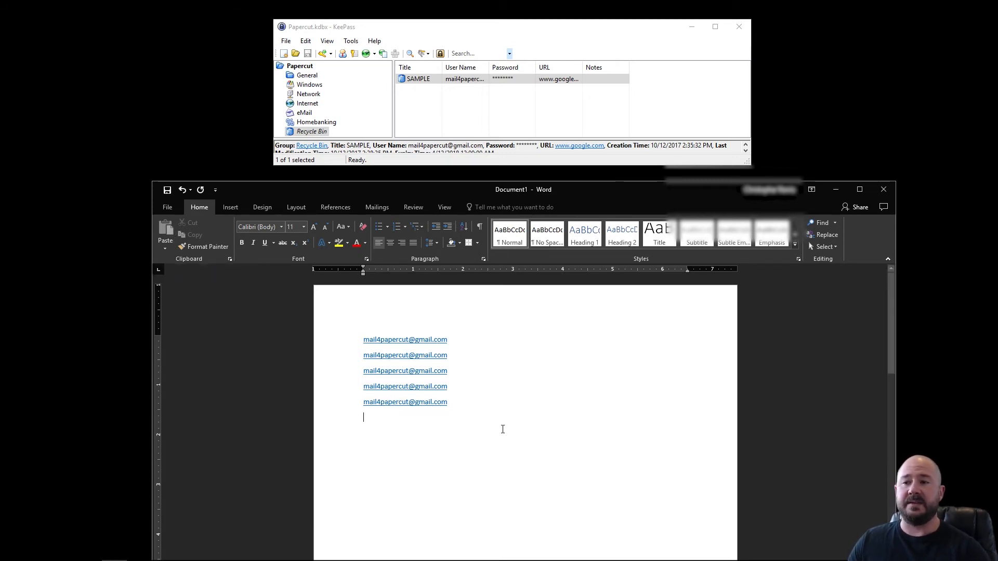
pyautogui.click(884, 189)
pyautogui.click(500, 307)
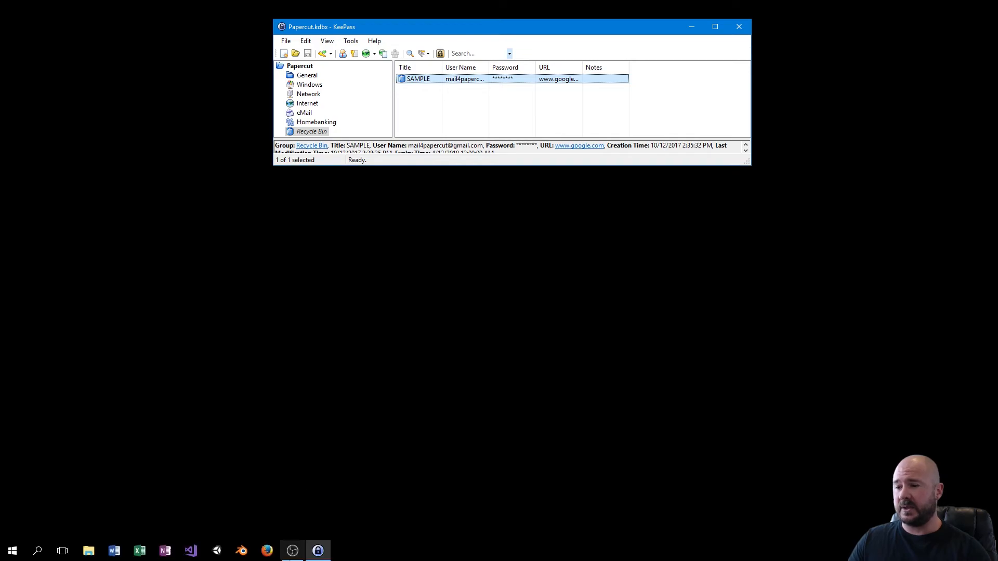
# Search for google in Firefox and open the Google account sign-in page.
pyautogui.click(260, 555)
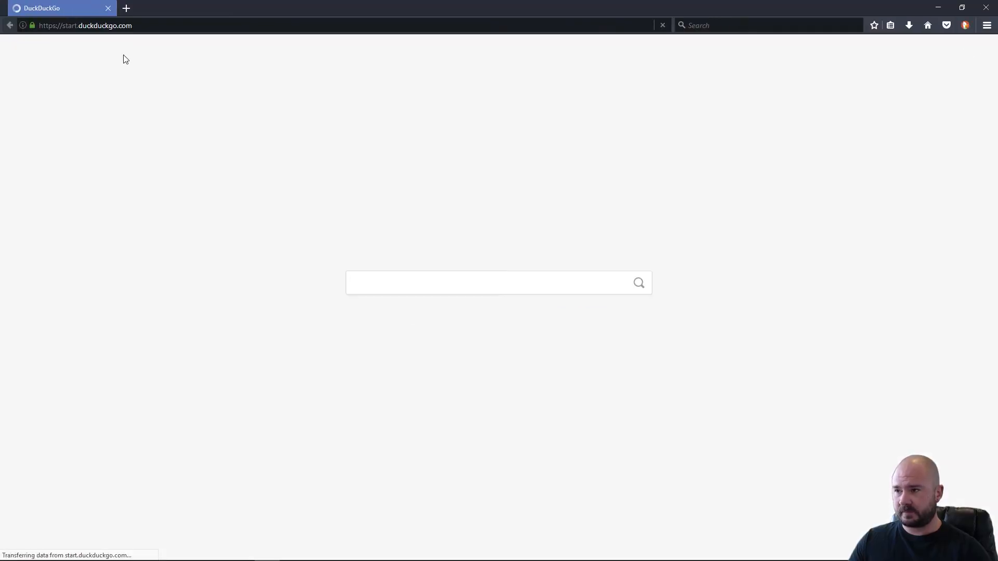
pyautogui.click(138, 24)
pyautogui.write('google')
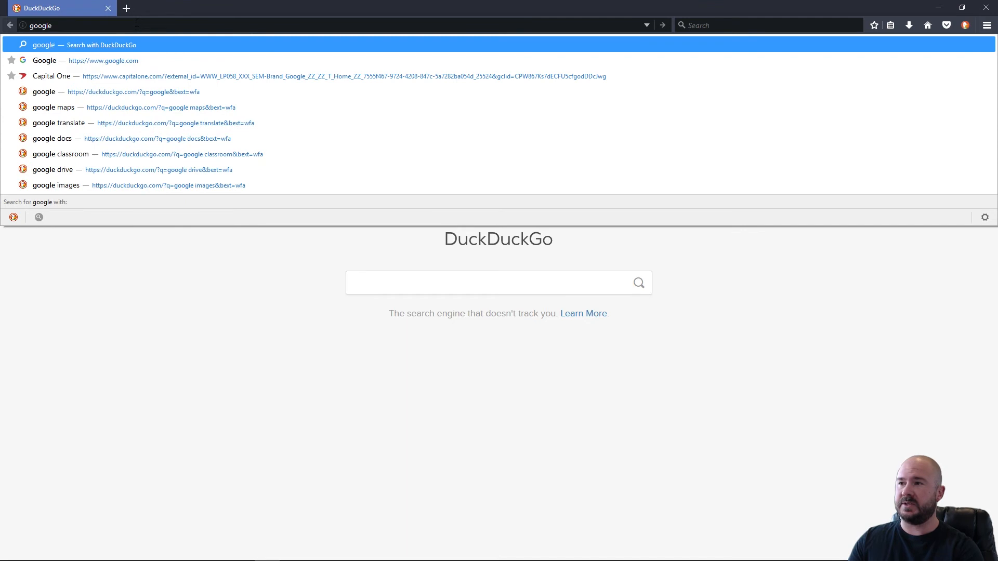
pyautogui.press('Return')
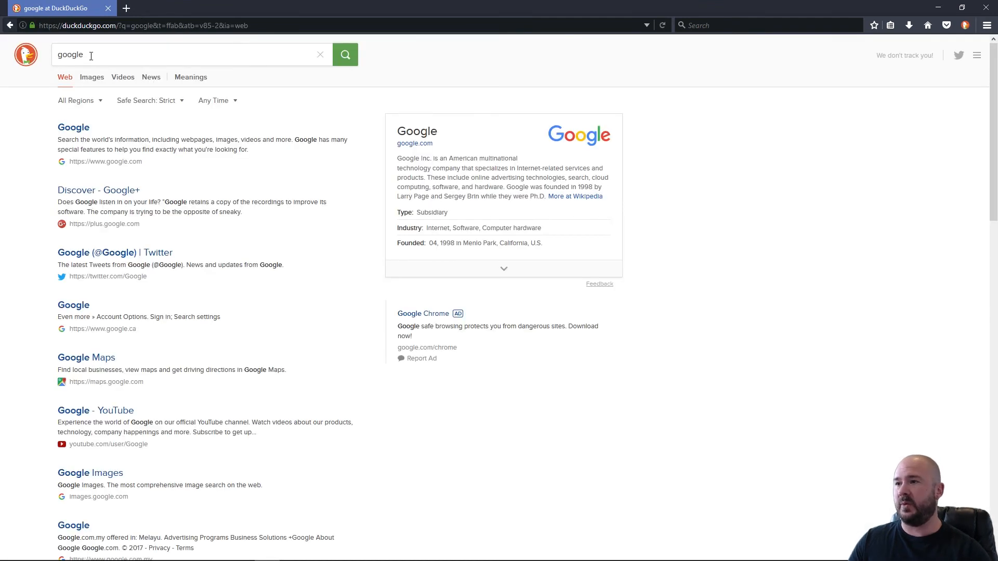
pyautogui.click(81, 134)
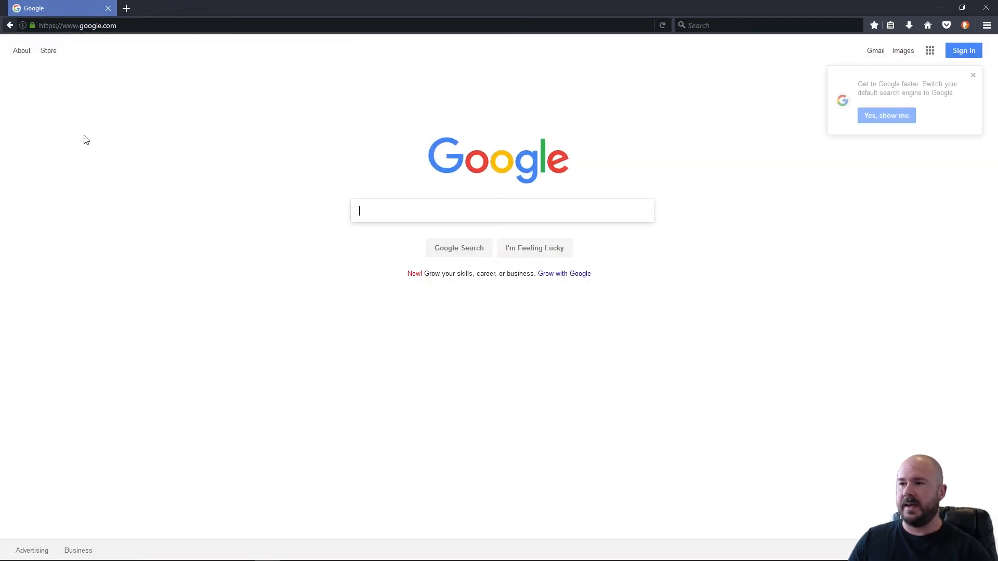
pyautogui.click(973, 76)
pyautogui.click(965, 52)
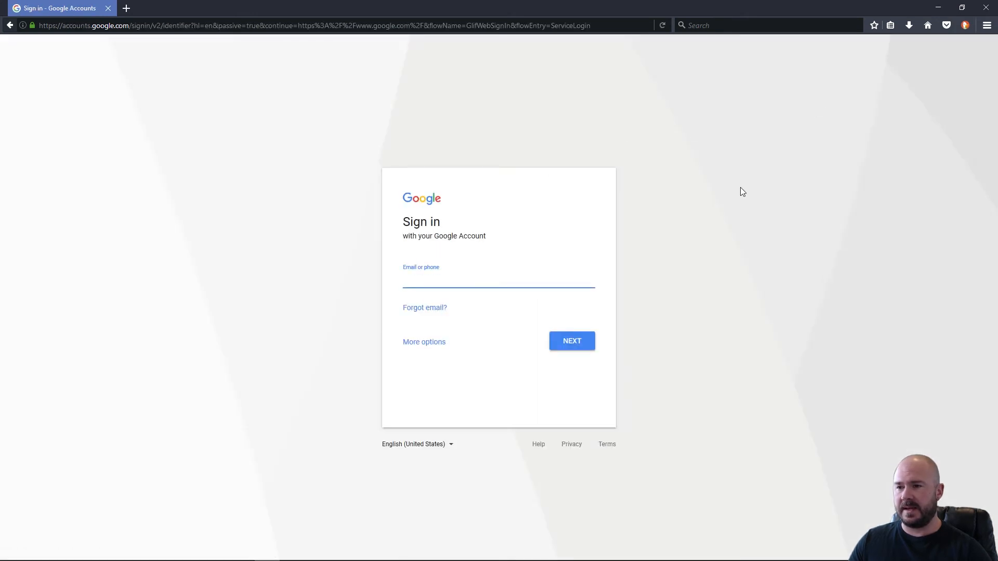
# Copy the SAMPLE user name from KeePass into the Google sign-in e-mail field and continue.
pyautogui.hotkey('alt', 'Tab')
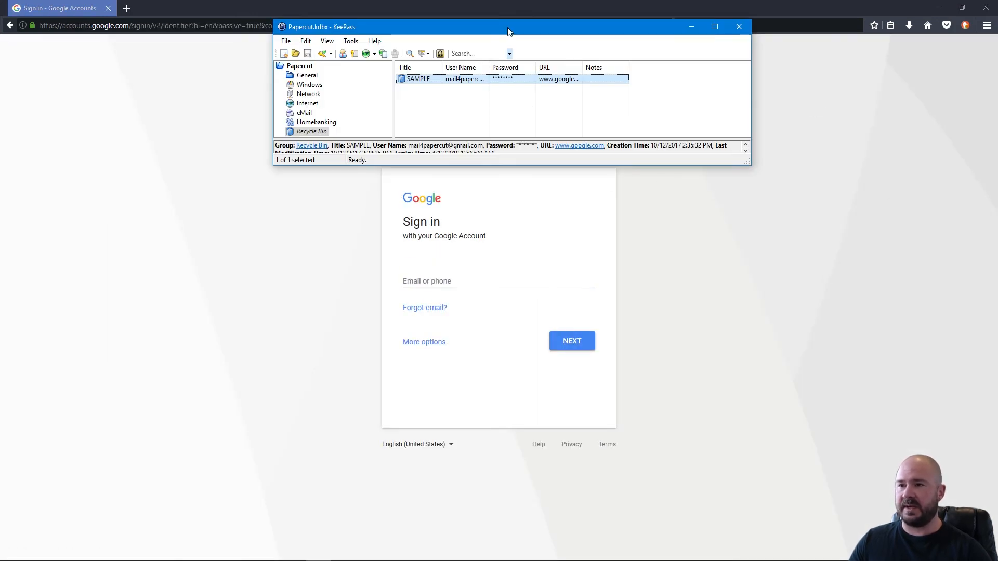
pyautogui.doubleClick(473, 79)
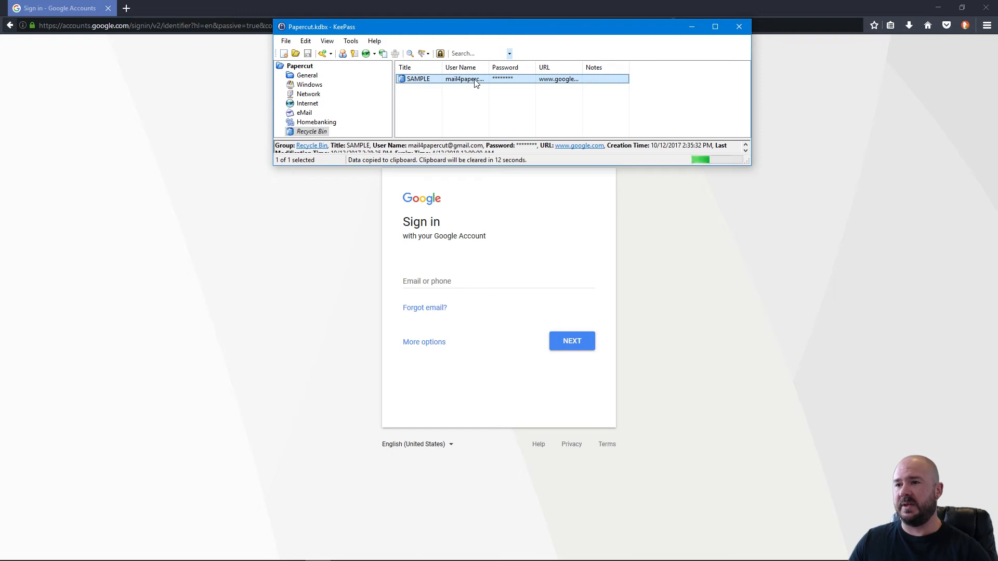
pyautogui.click(438, 282)
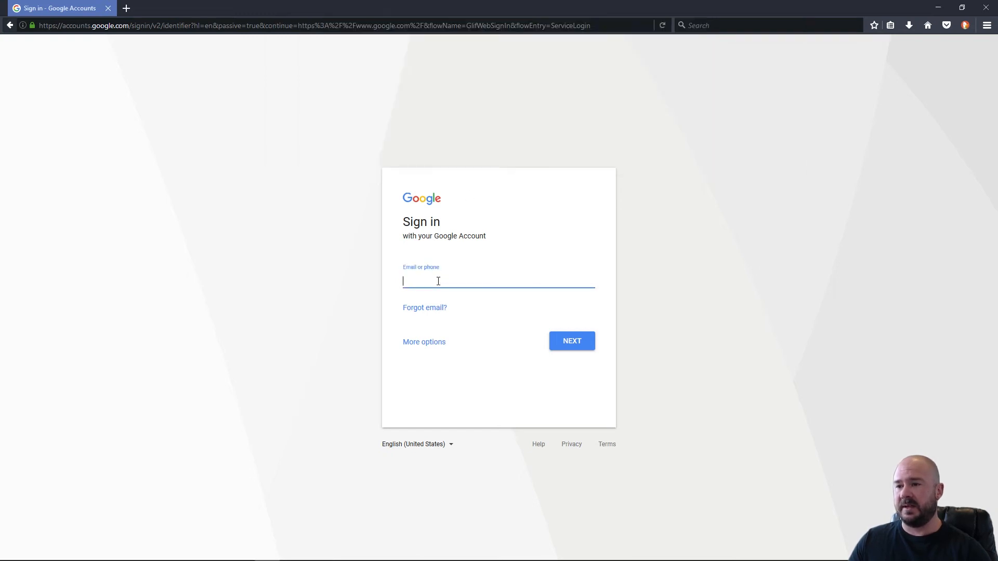
pyautogui.hotkey('ctrl', 'v')
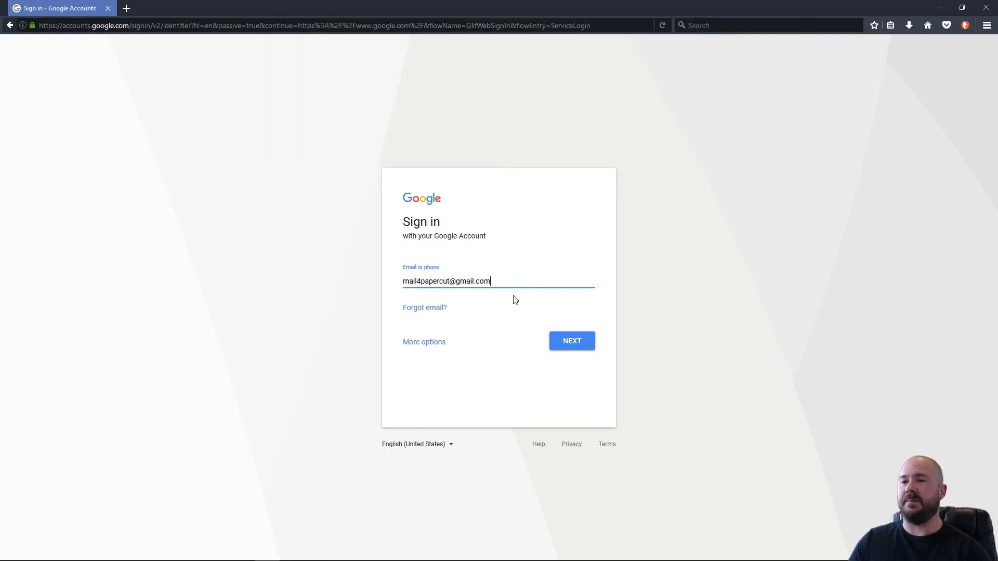
pyautogui.click(561, 343)
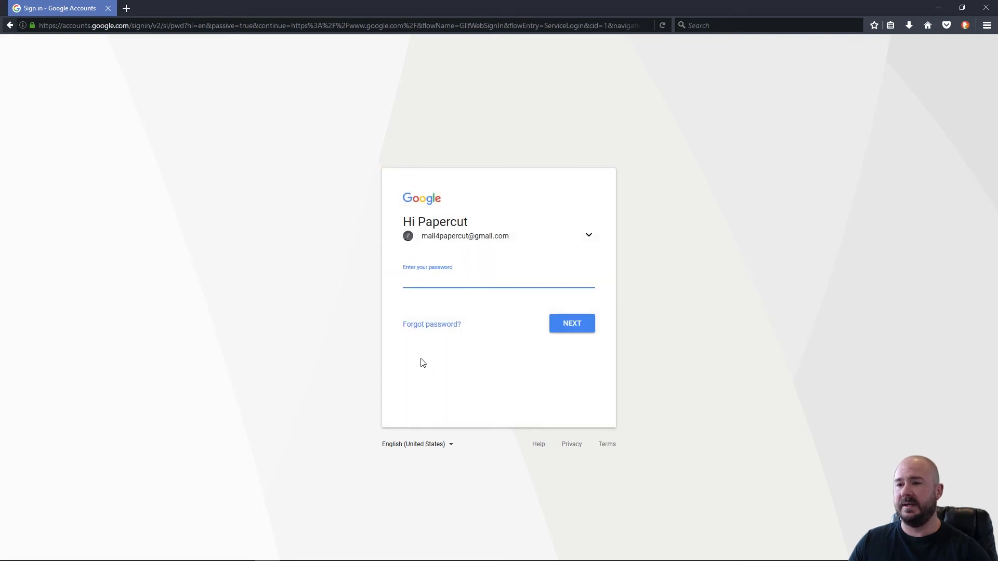
# Copy the SAMPLE password from KeePass into the Google password field, then close Firefox.
pyautogui.hotkey('alt', 'Tab')
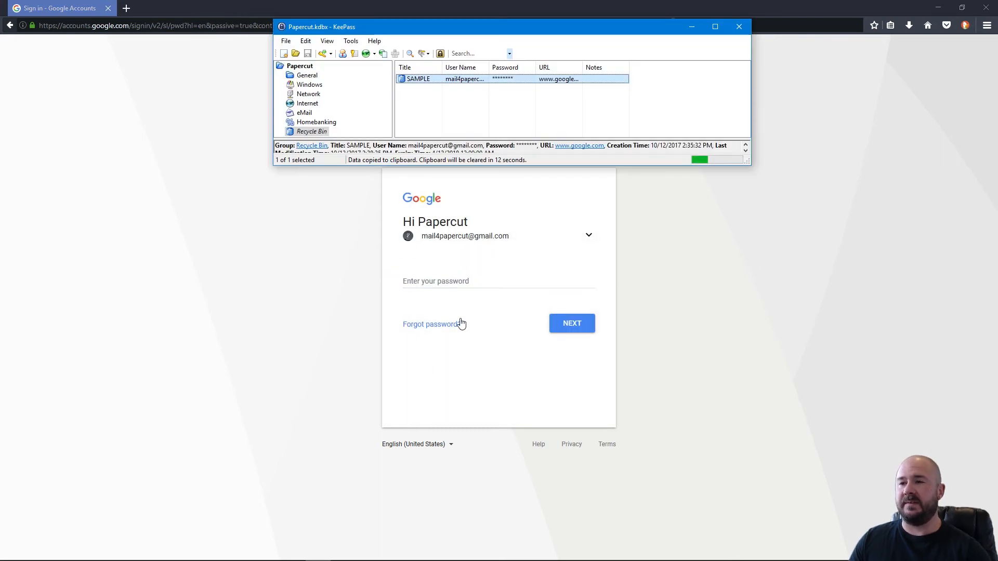
pyautogui.doubleClick(515, 79)
pyautogui.click(436, 280)
pyautogui.hotkey('alt', 'Tab')
pyautogui.click(485, 281)
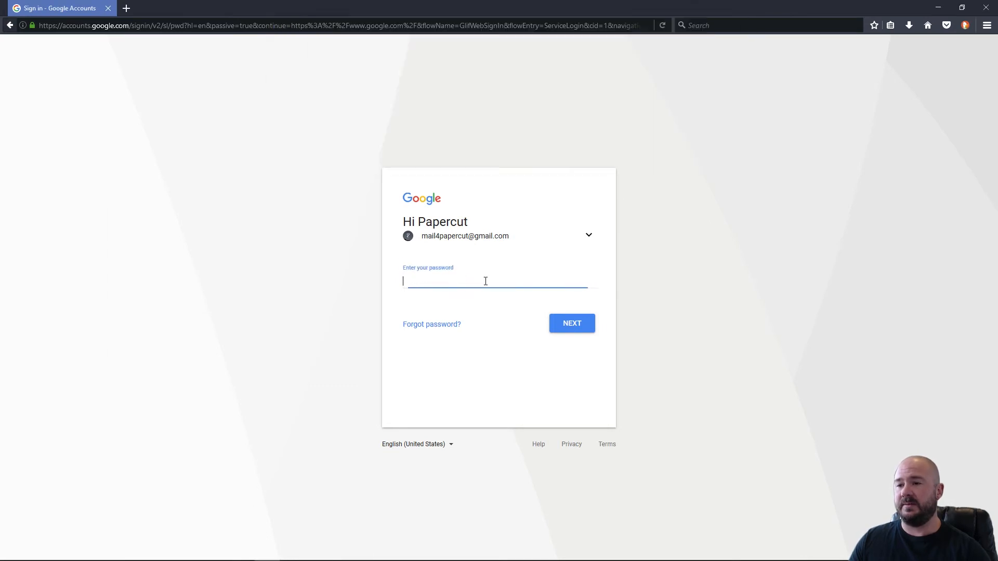
pyautogui.hotkey('ctrl', 'v')
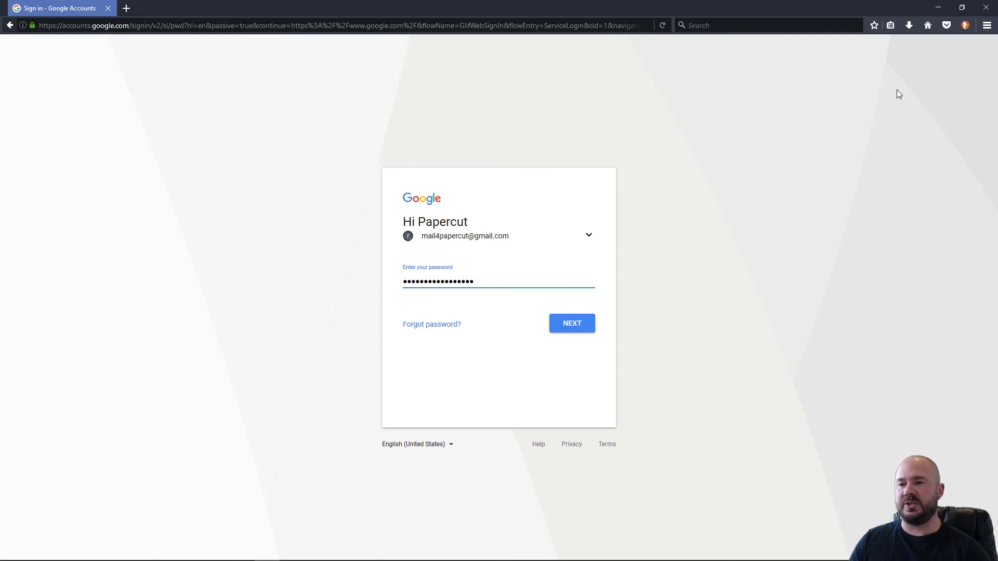
pyautogui.click(982, 10)
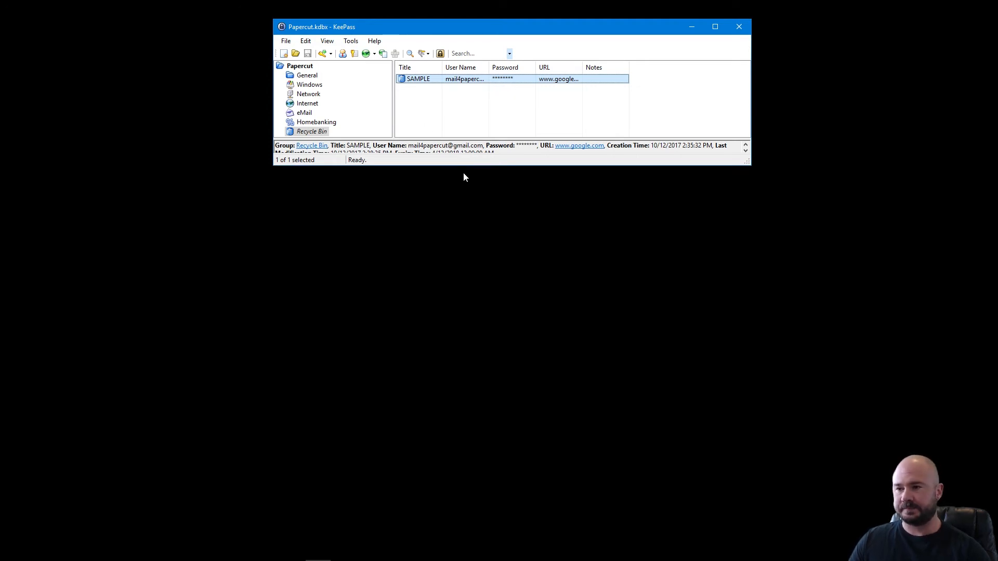
# Make the KeePass window taller, move it lower on screen, and launch Firefox.
pyautogui.moveTo(465, 166); pyautogui.dragTo(462, 322)
pyautogui.moveTo(560, 33); pyautogui.dragTo(549, 87)
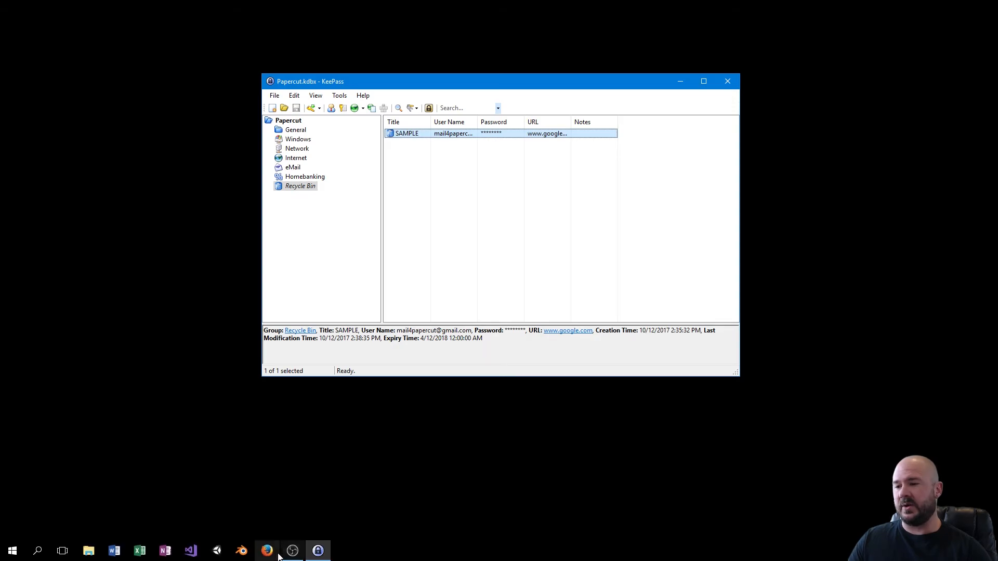
pyautogui.click(267, 551)
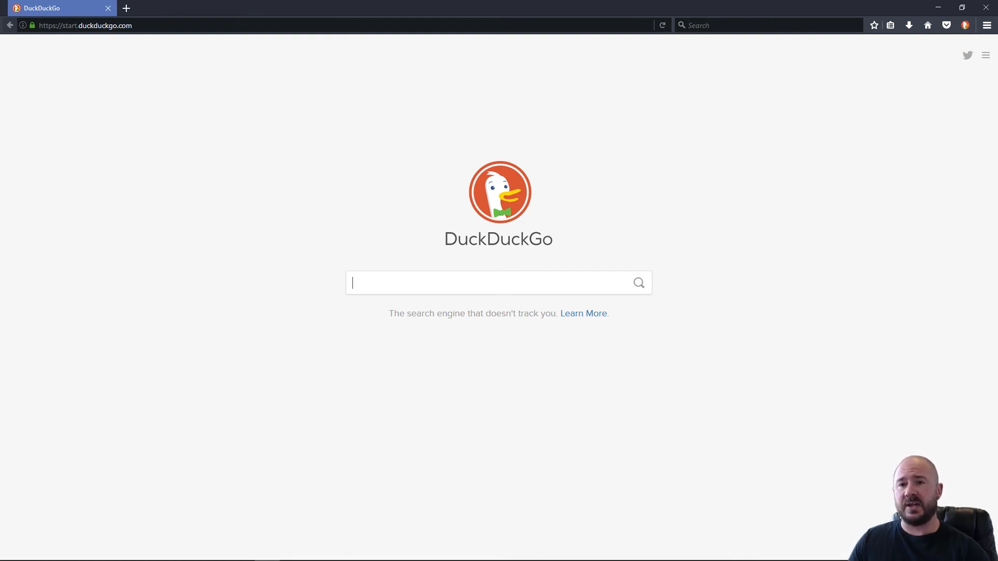
# Search Firefox add-ons for 'keepass', install KeeFox, and restart the browser.
pyautogui.click(986, 25)
pyautogui.click(964, 176)
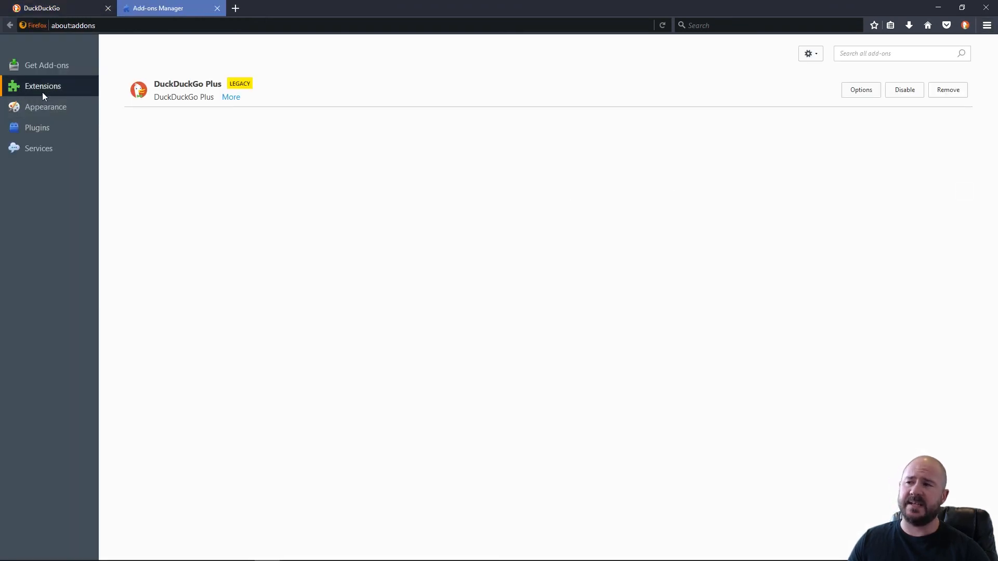
pyautogui.click(916, 54)
pyautogui.write('keepass')
pyautogui.press('Return')
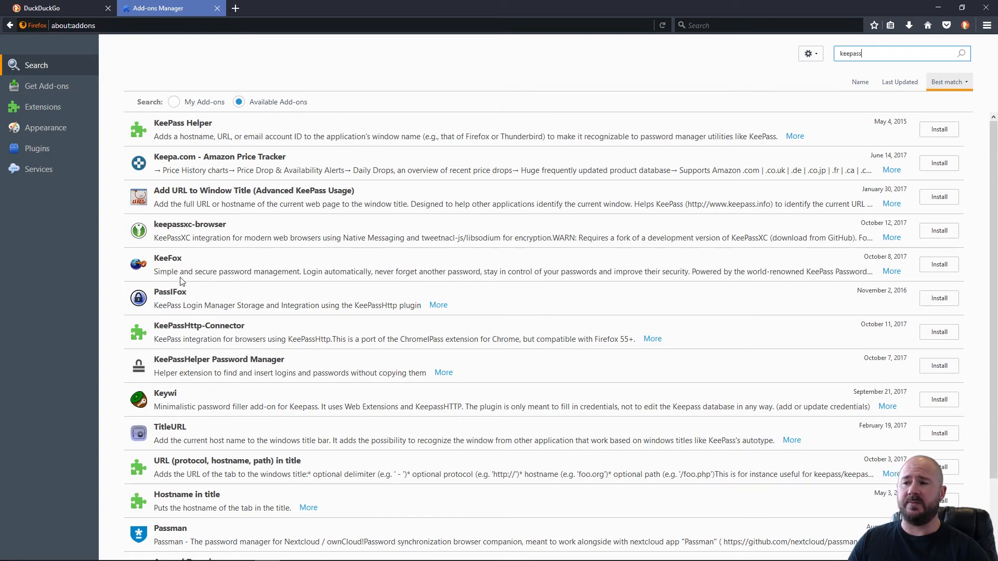
pyautogui.click(943, 268)
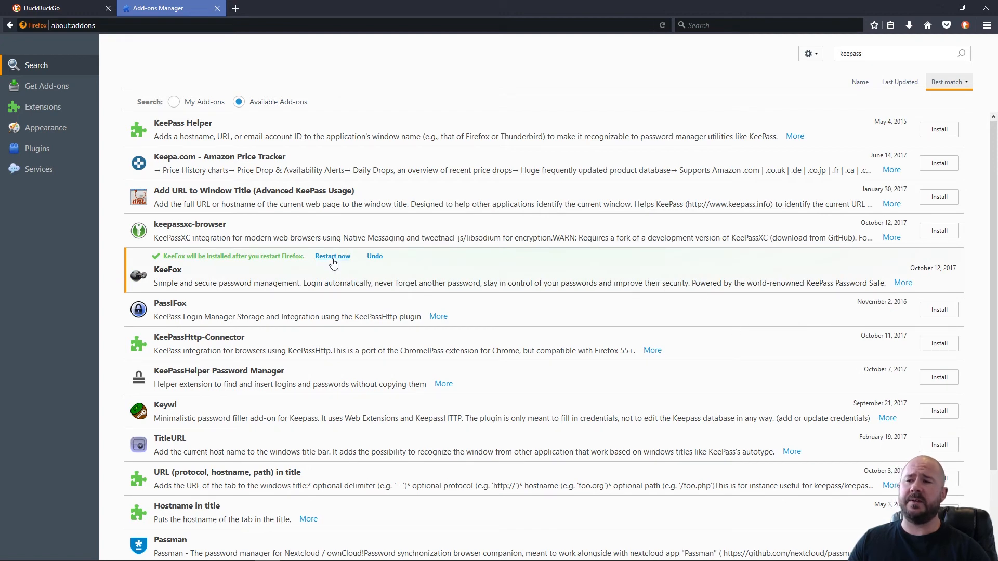
pyautogui.click(333, 260)
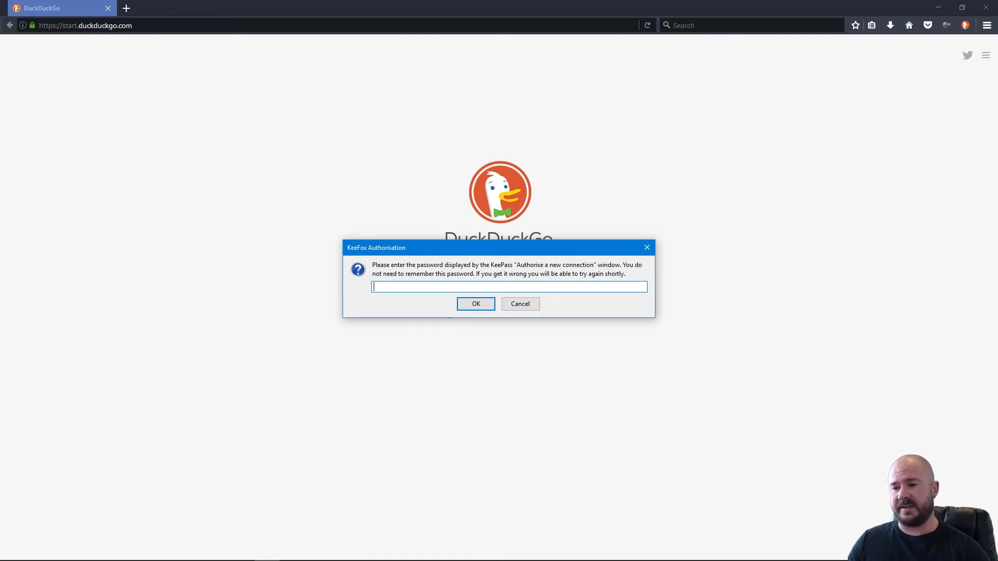
# Copy the red authorisation code from KeePass into KeeFox's Authorisation prompt and confirm it.
pyautogui.moveTo(318, 559)
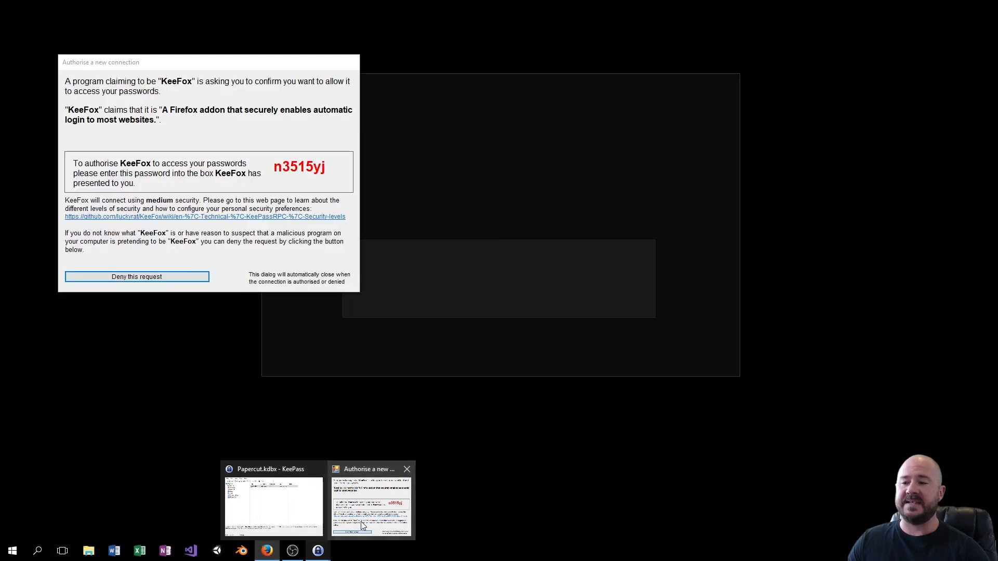
pyautogui.click(371, 502)
pyautogui.moveTo(242, 63); pyautogui.dragTo(205, 60)
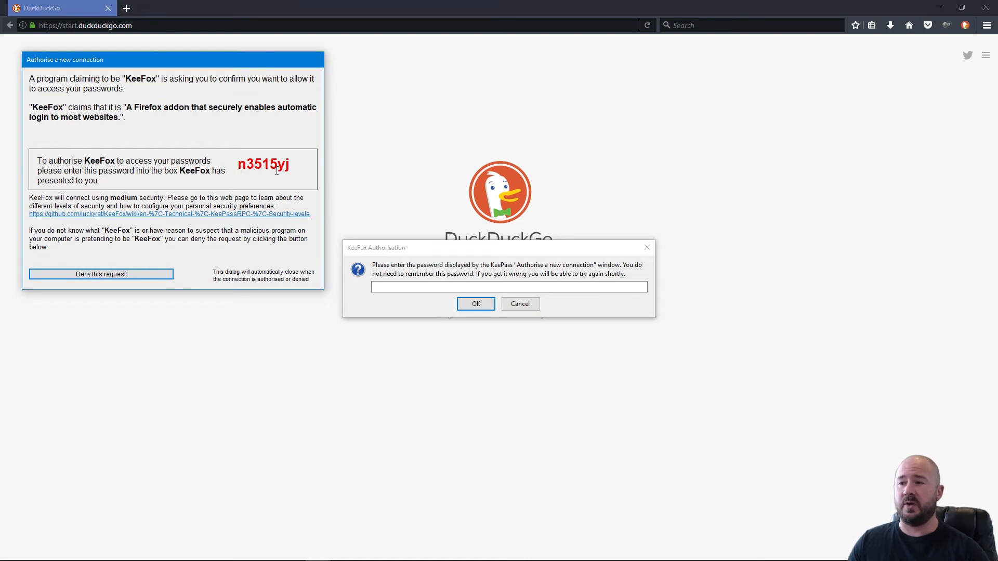
pyautogui.moveTo(239, 164); pyautogui.dragTo(312, 158)
pyautogui.hotkey('ctrl', 'c')
pyautogui.click(416, 289)
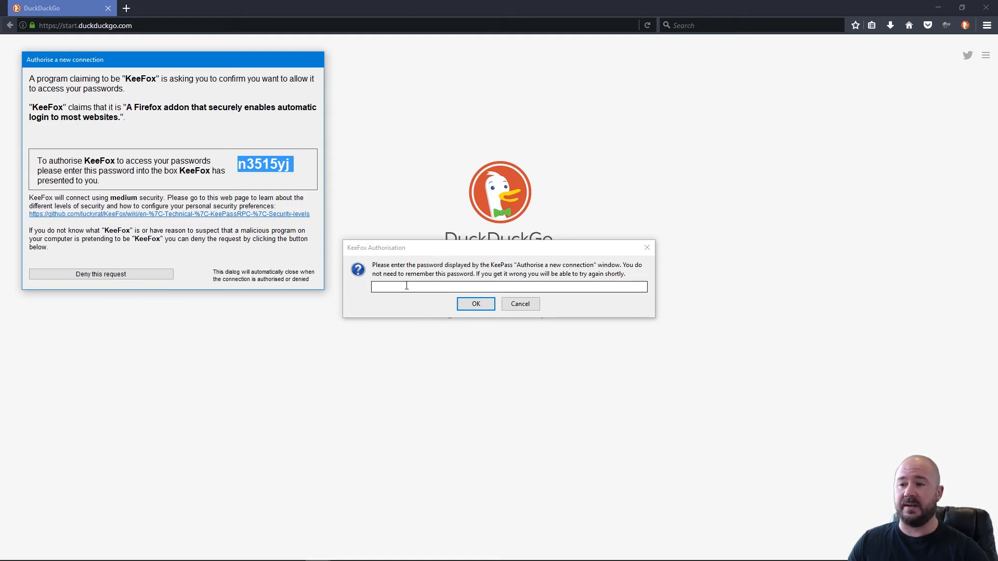
pyautogui.hotkey('ctrl', 'v')
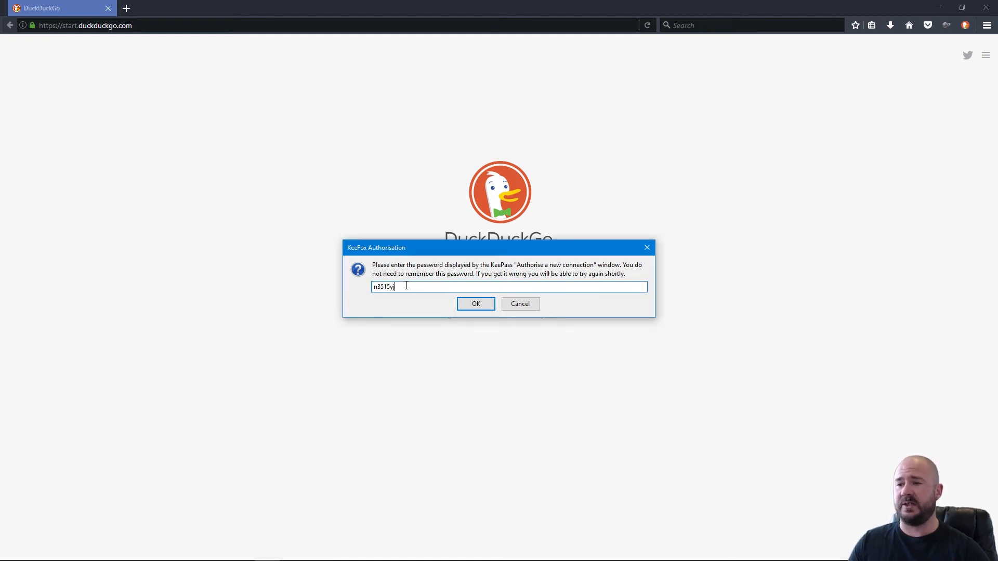
pyautogui.click(473, 308)
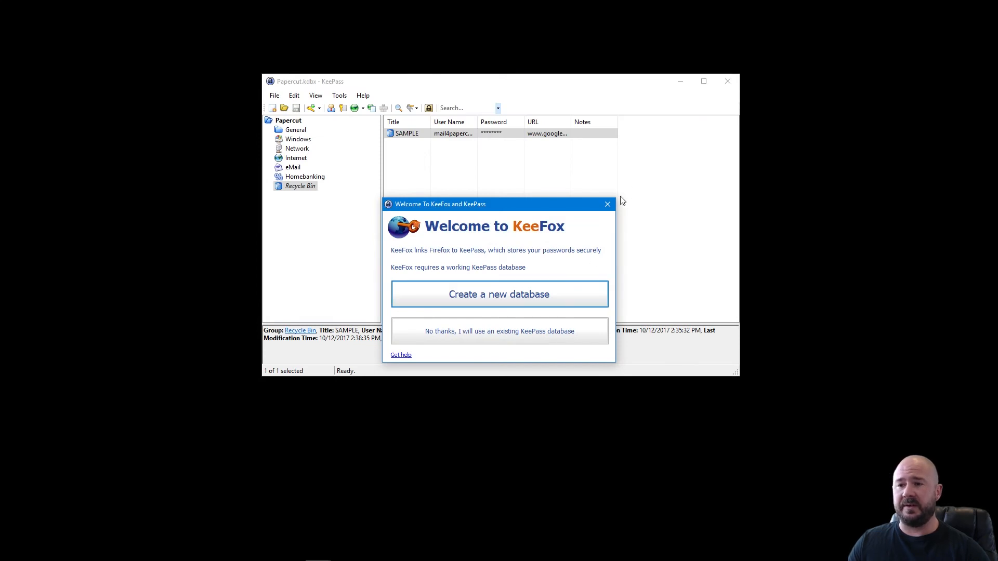
# Close the Welcome to KeeFox dialog and minimise the KeePass window holding Papercut.kdbx.
pyautogui.click(607, 204)
pyautogui.moveTo(556, 87); pyautogui.dragTo(528, 84)
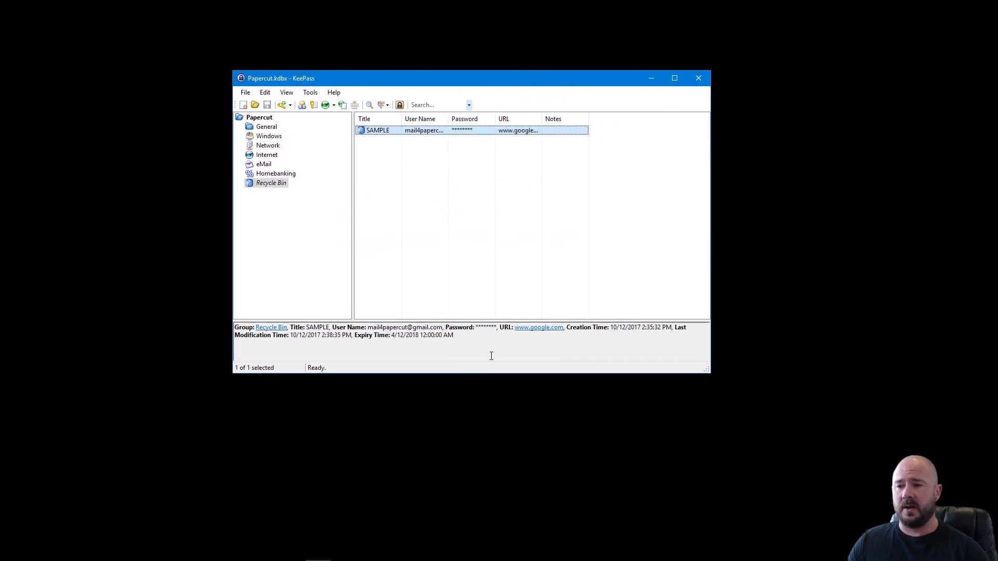
pyautogui.click(651, 81)
pyautogui.moveTo(294, 559)
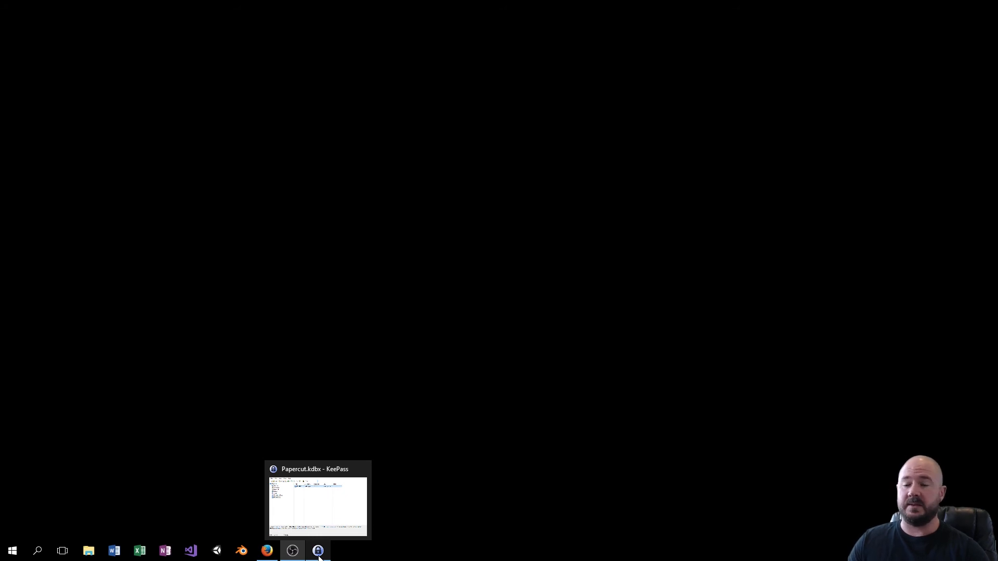
# Enable Minimize to tray instead of taskbar in KeePass's Interface options, then minimise KeePass.
pyautogui.click(326, 516)
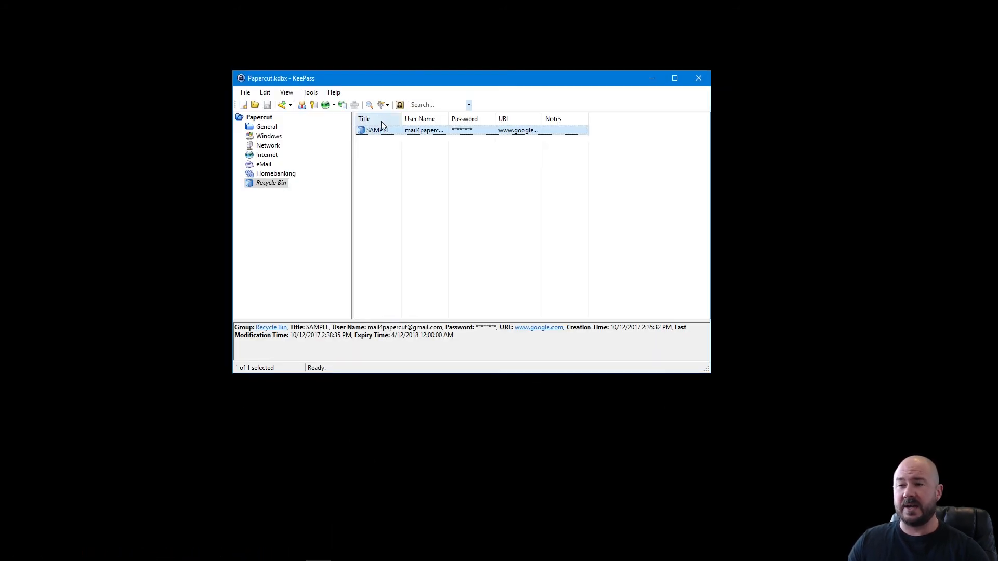
pyautogui.click(311, 92)
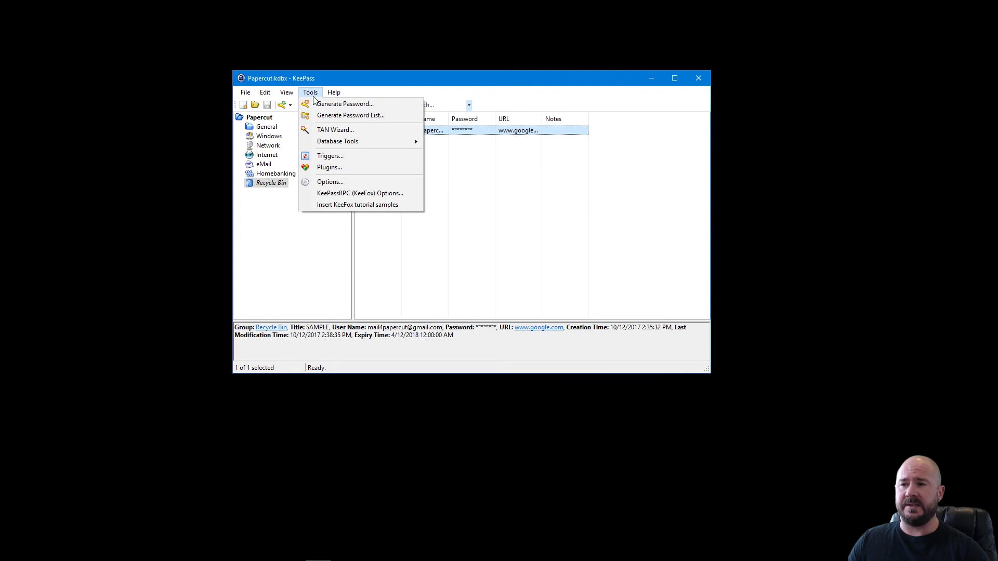
pyautogui.click(347, 186)
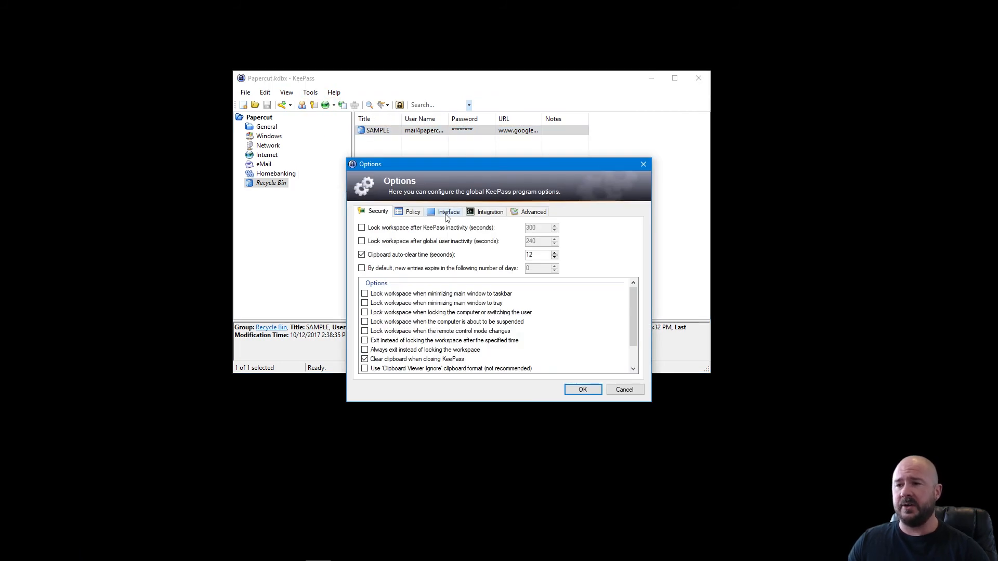
pyautogui.click(446, 215)
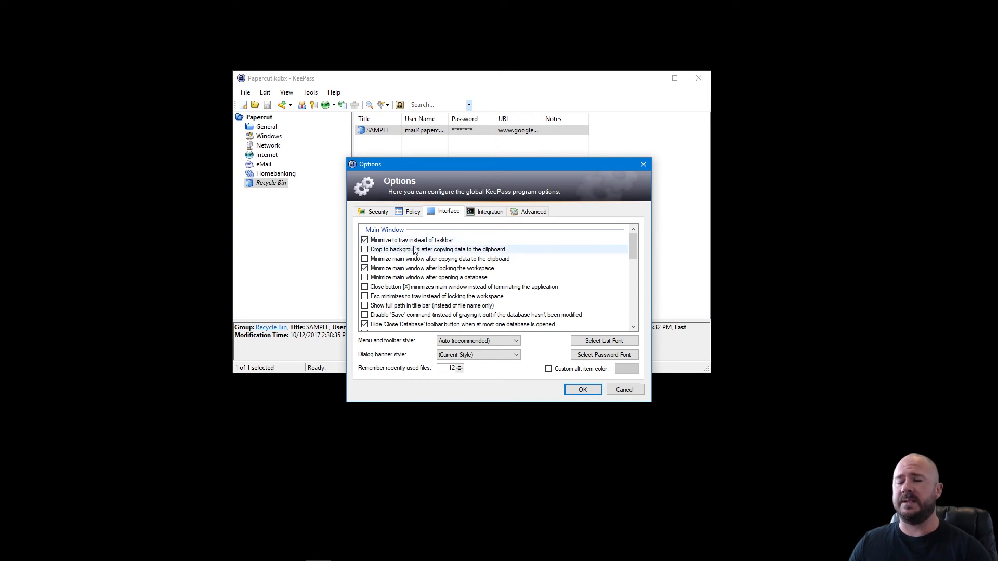
pyautogui.click(582, 390)
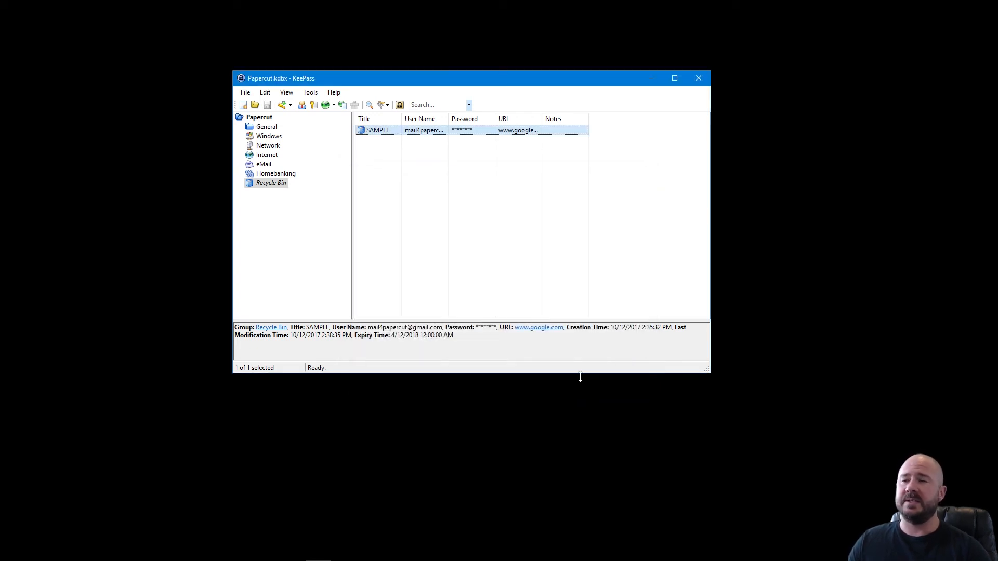
pyautogui.moveTo(541, 85); pyautogui.dragTo(523, 74)
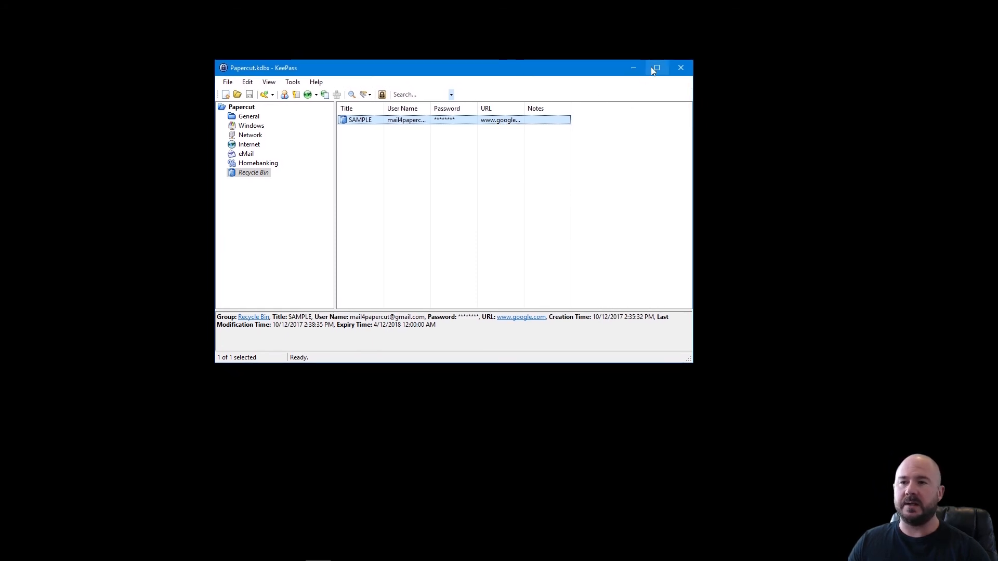
pyautogui.click(634, 70)
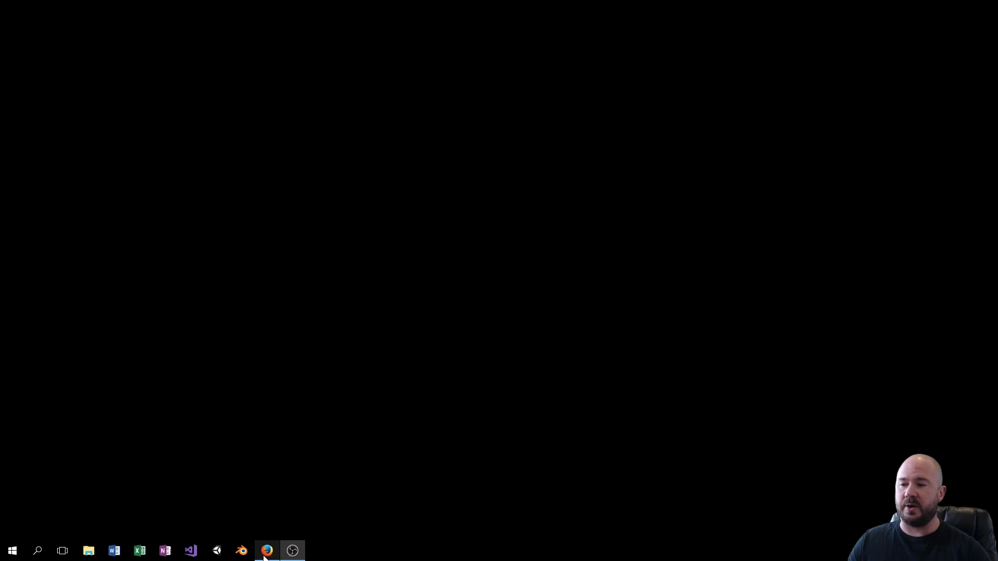
# In Firefox, search for google and open the Google homepage.
pyautogui.click(266, 557)
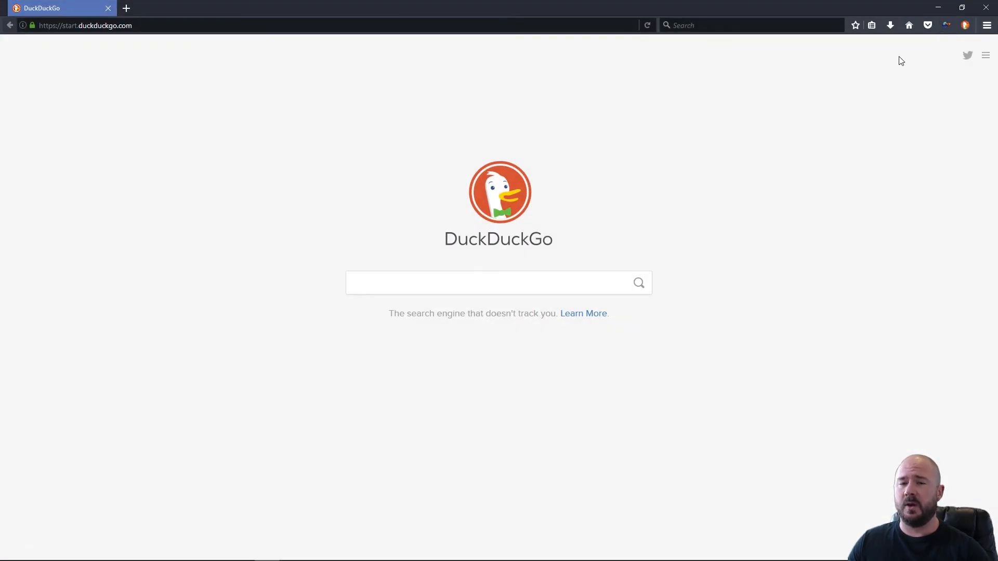
pyautogui.click(241, 26)
pyautogui.write('goo')
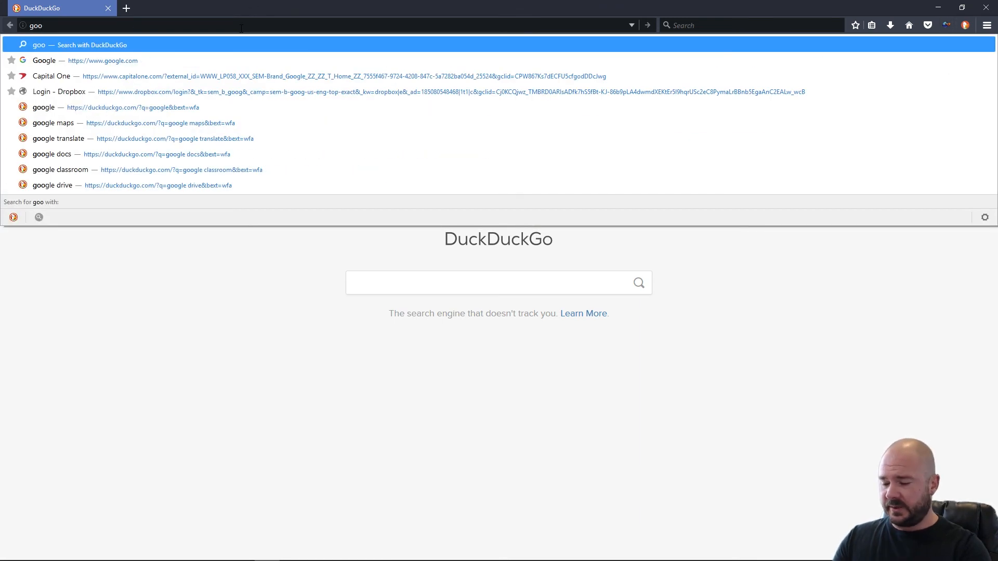
pyautogui.write('gle')
pyautogui.press('Return')
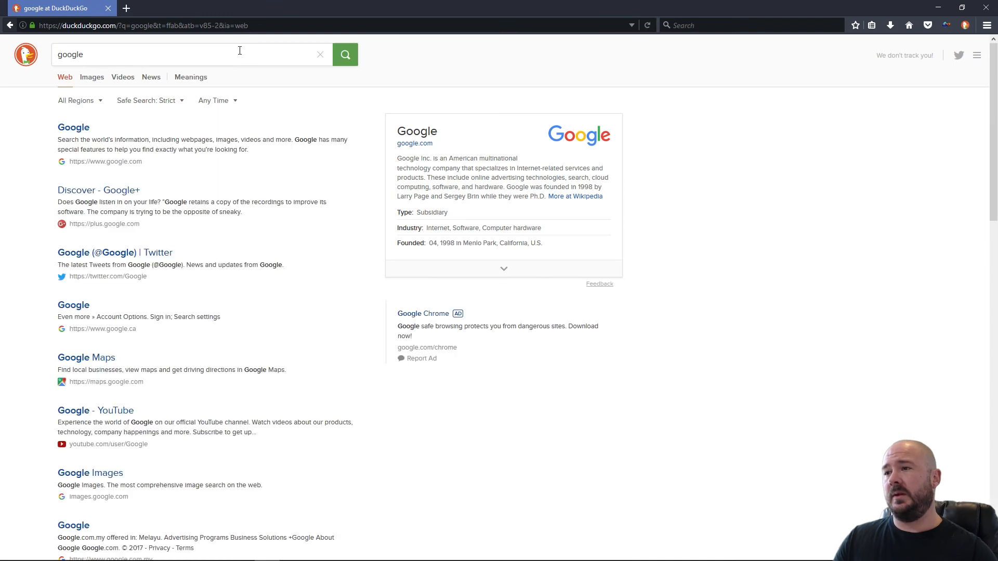
pyautogui.click(61, 128)
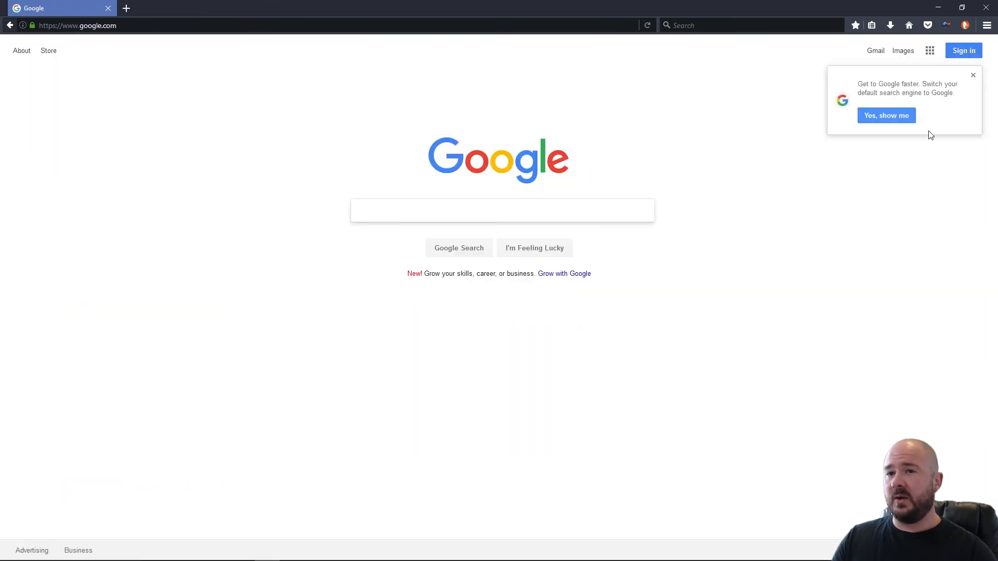
# Start Google sign-in, continue past the KeeFox-filled email to the password step, then close Firefox.
pyautogui.click(968, 52)
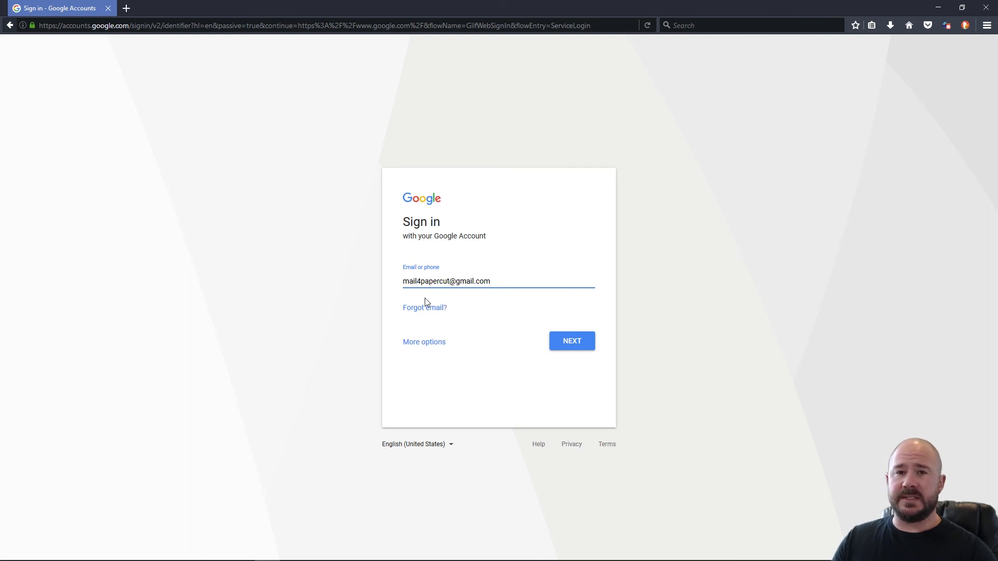
pyautogui.click(564, 347)
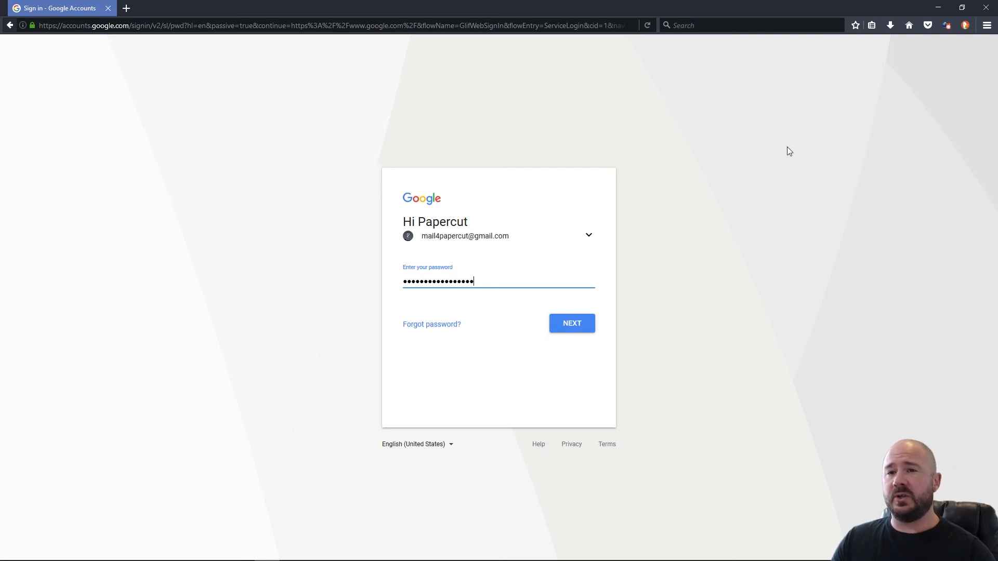
pyautogui.click(988, 6)
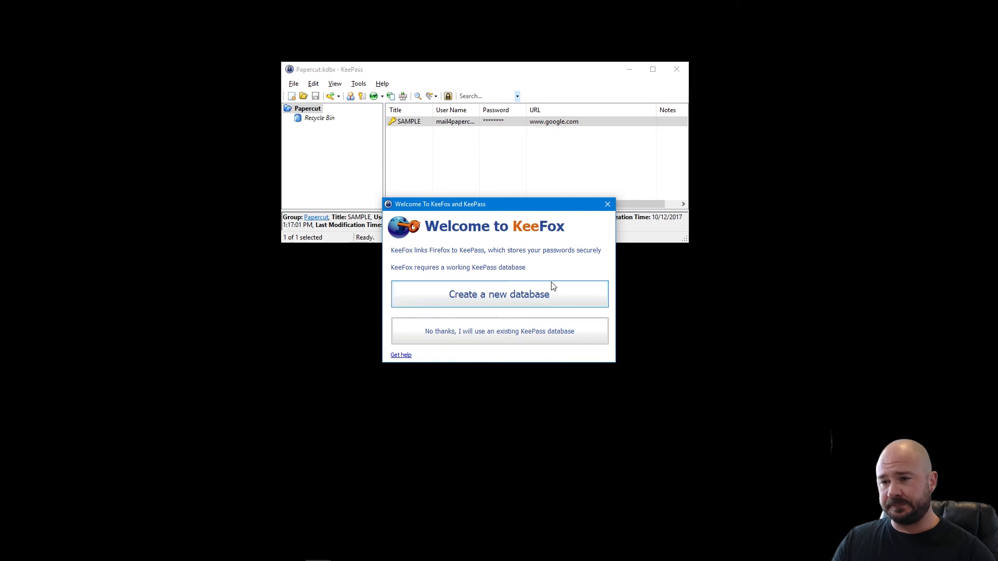
# Dismiss the Welcome to KeeFox dialog and bring Firefox back up on the DuckDuckGo start page.
pyautogui.click(607, 204)
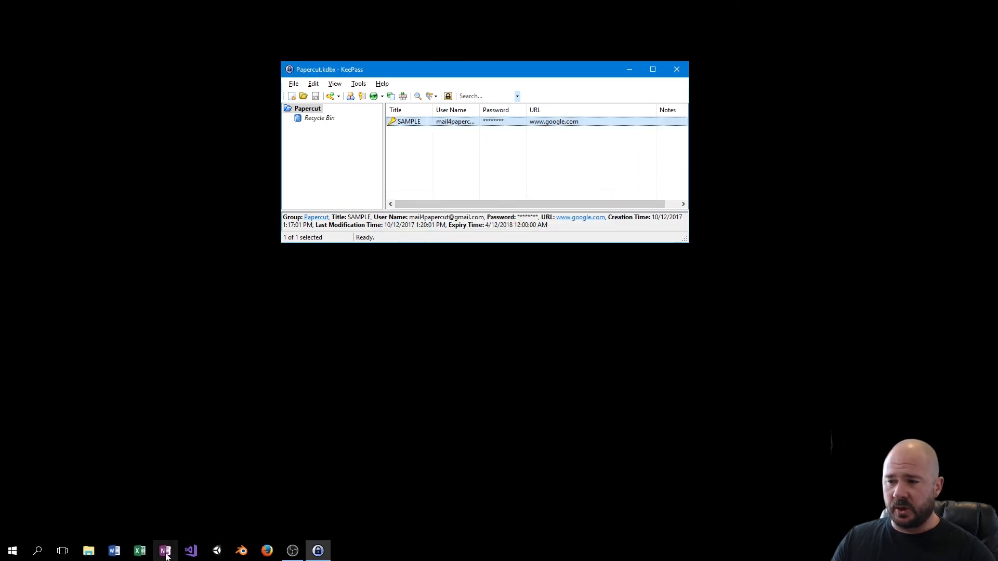
pyautogui.click(267, 551)
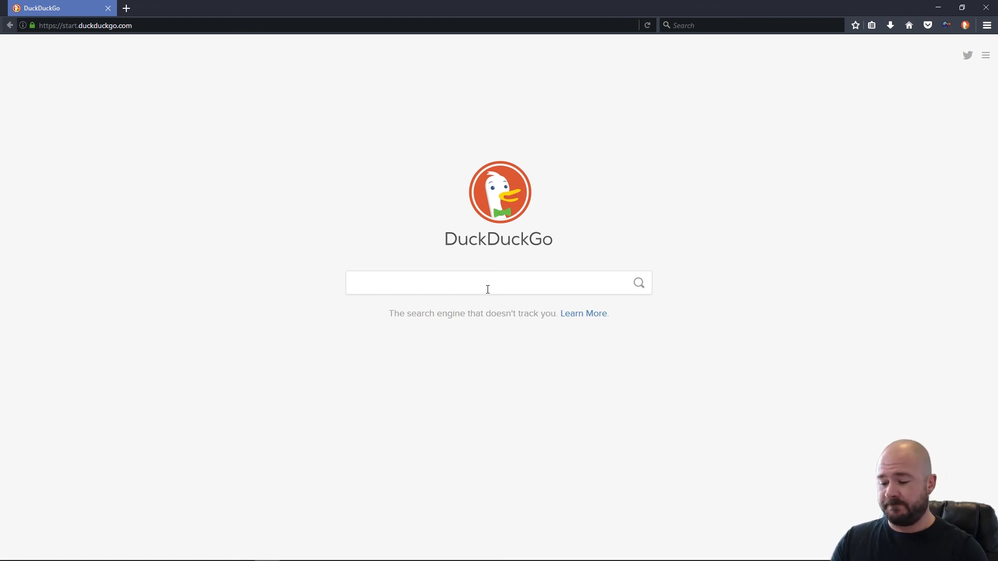
# Search for google, open google.com and go to the Google sign-in page.
pyautogui.write('google')
pyautogui.press('Return')
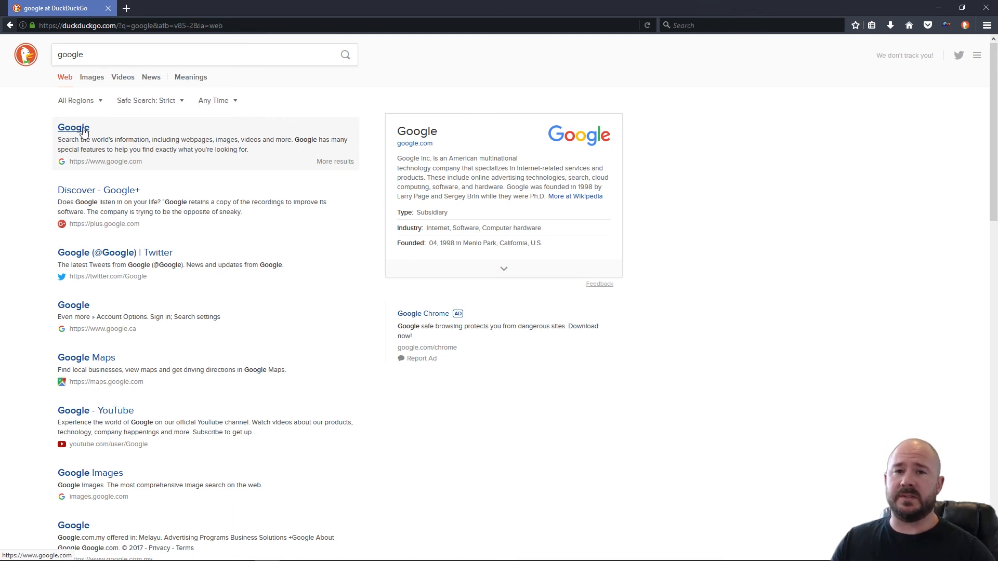
pyautogui.click(82, 129)
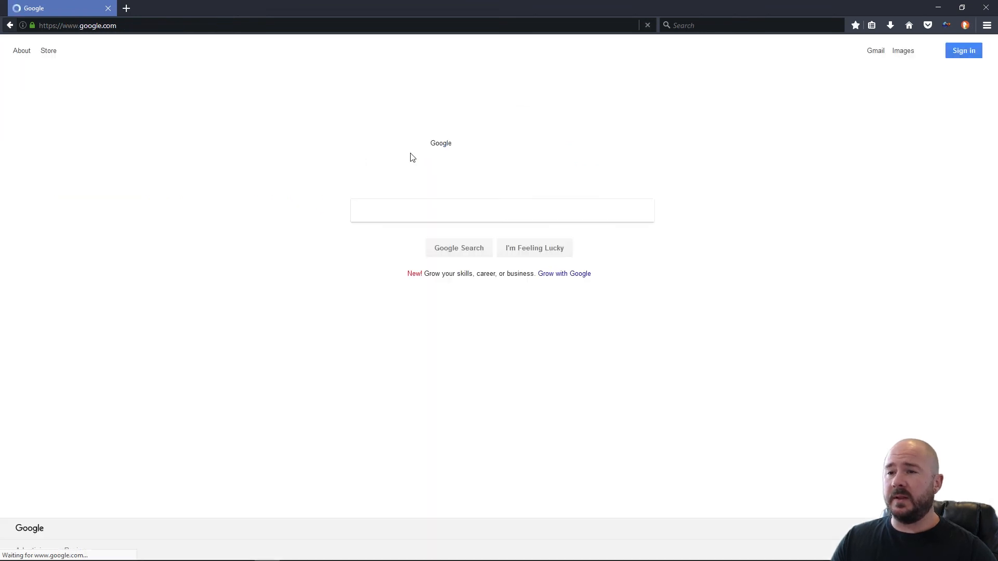
pyautogui.click(962, 52)
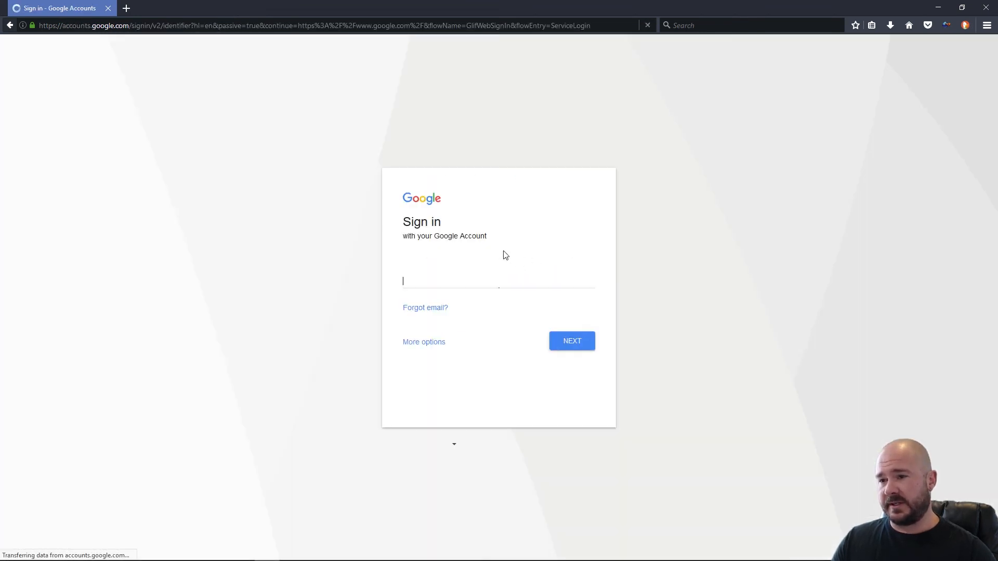
# Clear the email field and refill it with KeeFox's Find matching logins.
pyautogui.hotkey('ctrl', 'a')
pyautogui.press('BackSpace')
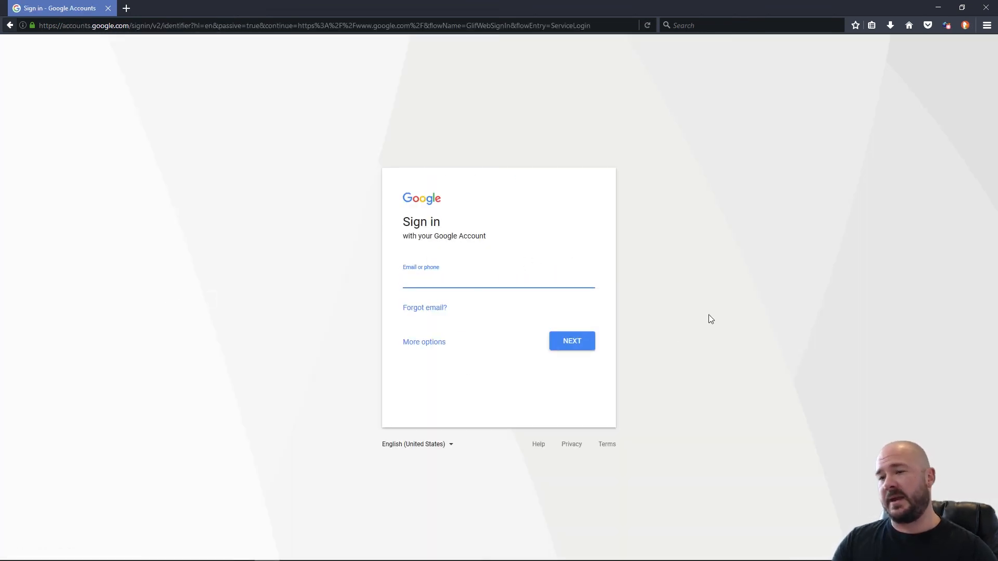
pyautogui.click(671, 249)
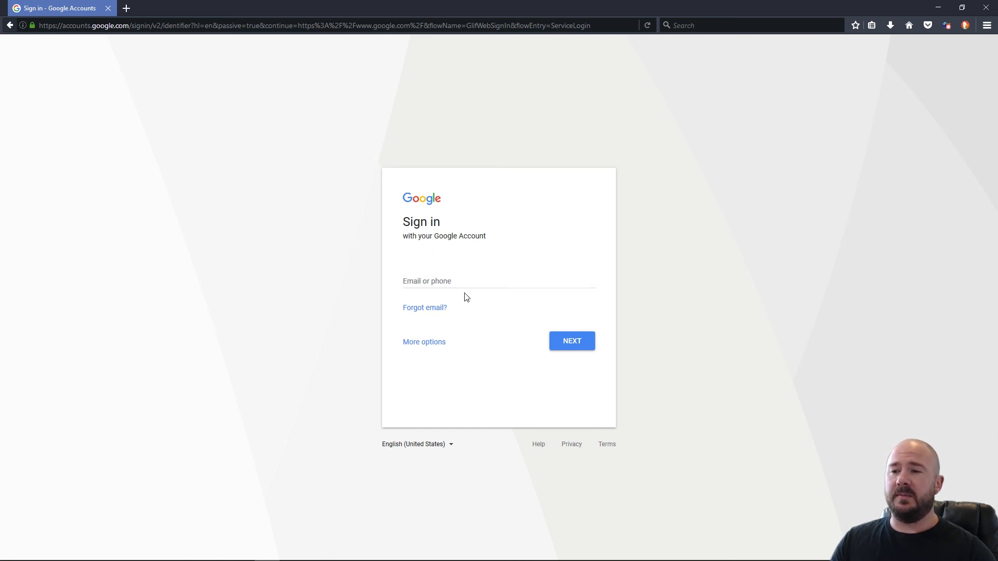
pyautogui.click(443, 281)
pyautogui.rightClick(442, 281)
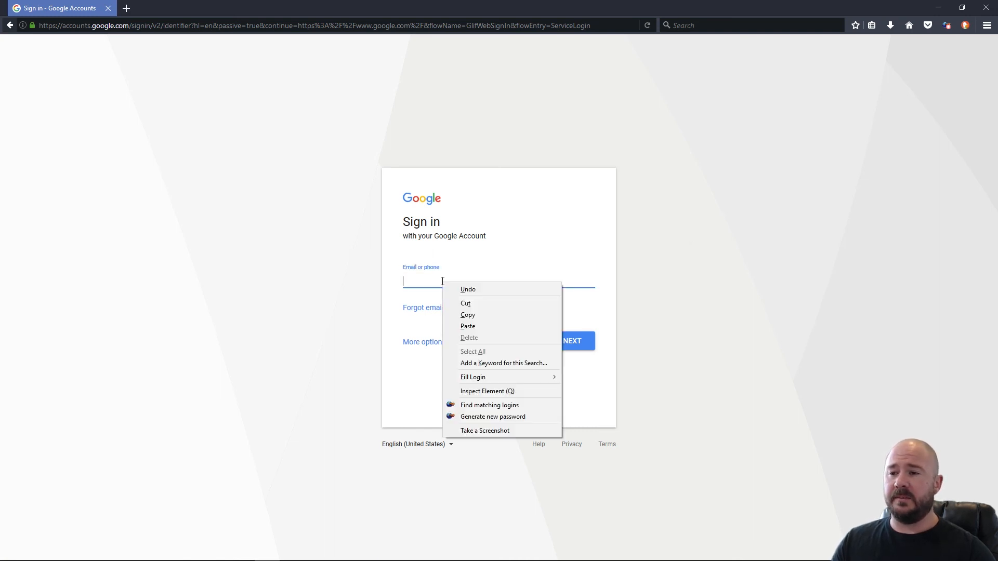
pyautogui.click(480, 408)
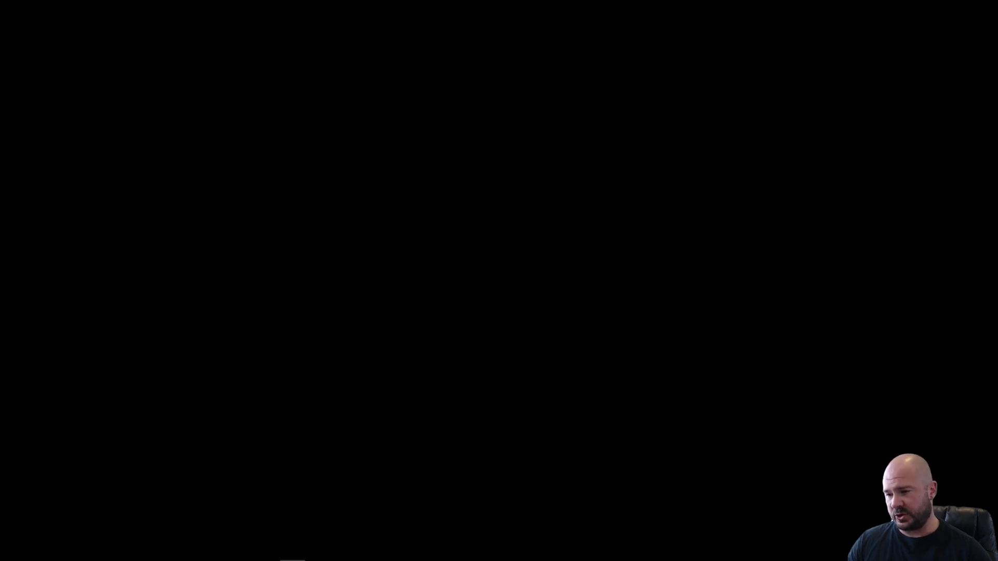
# Search DuckDuckGo for twitch, open the Twitch website and go to its login page.
pyautogui.moveTo(145, 534)
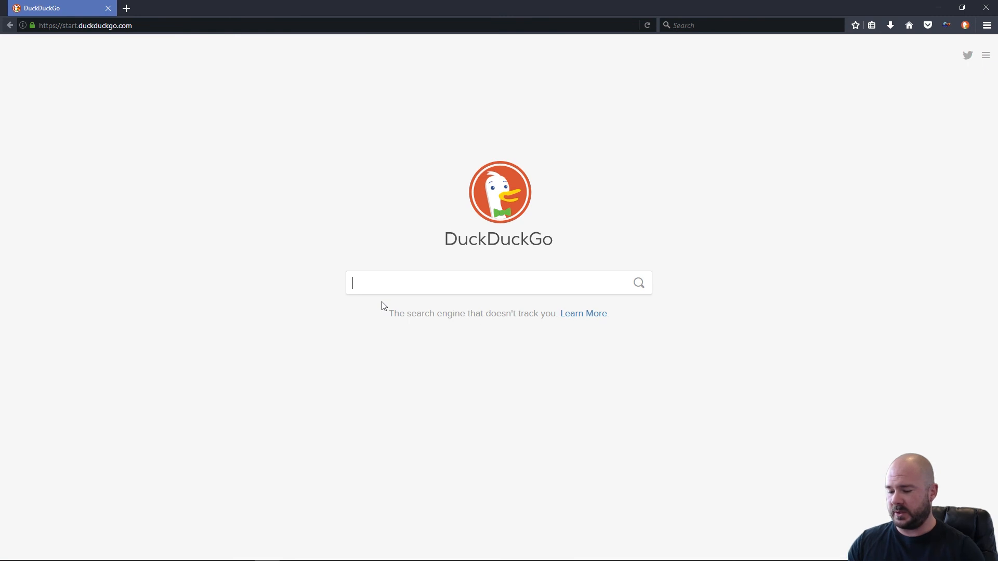
pyautogui.write('twitch')
pyautogui.click(382, 307)
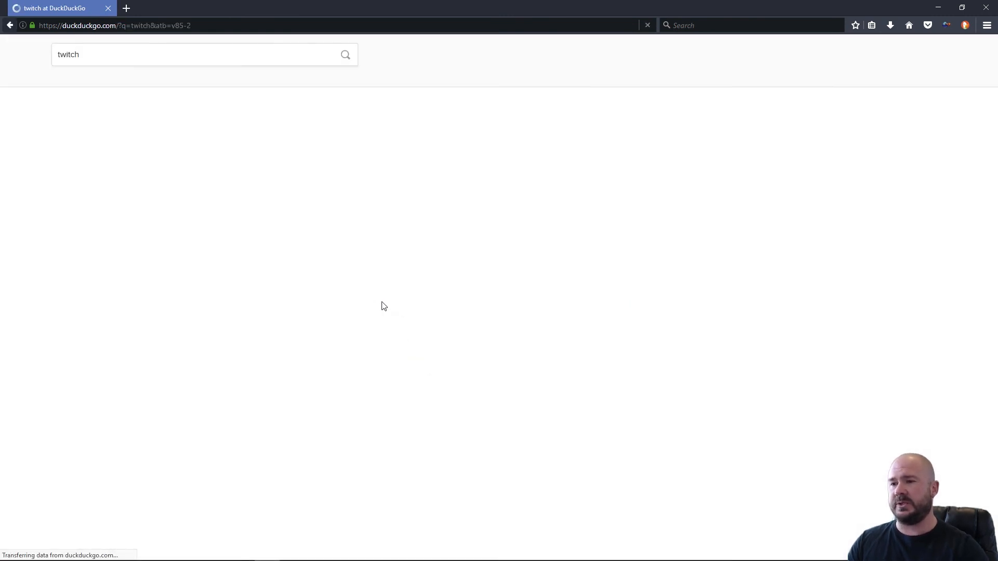
pyautogui.click(105, 137)
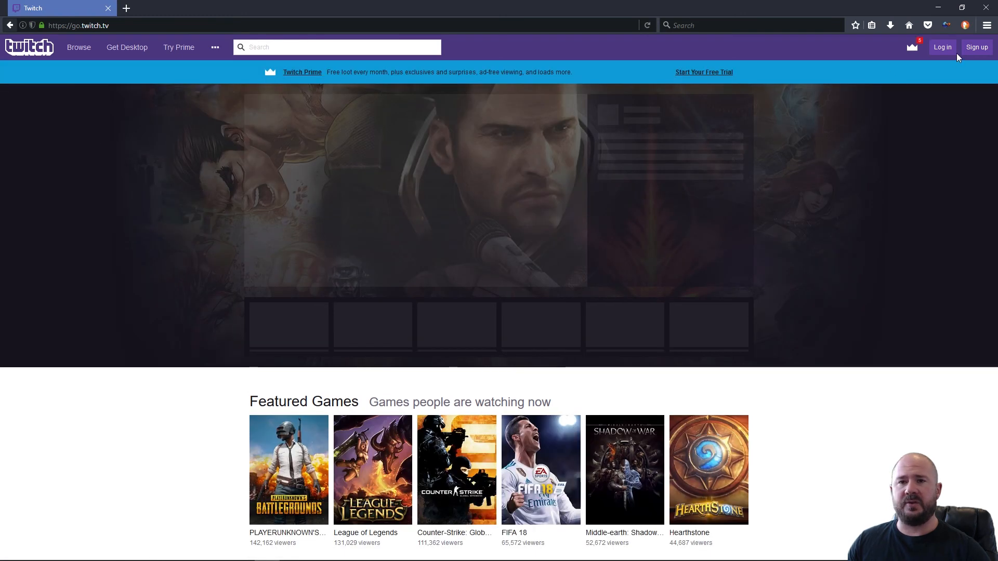
pyautogui.click(943, 48)
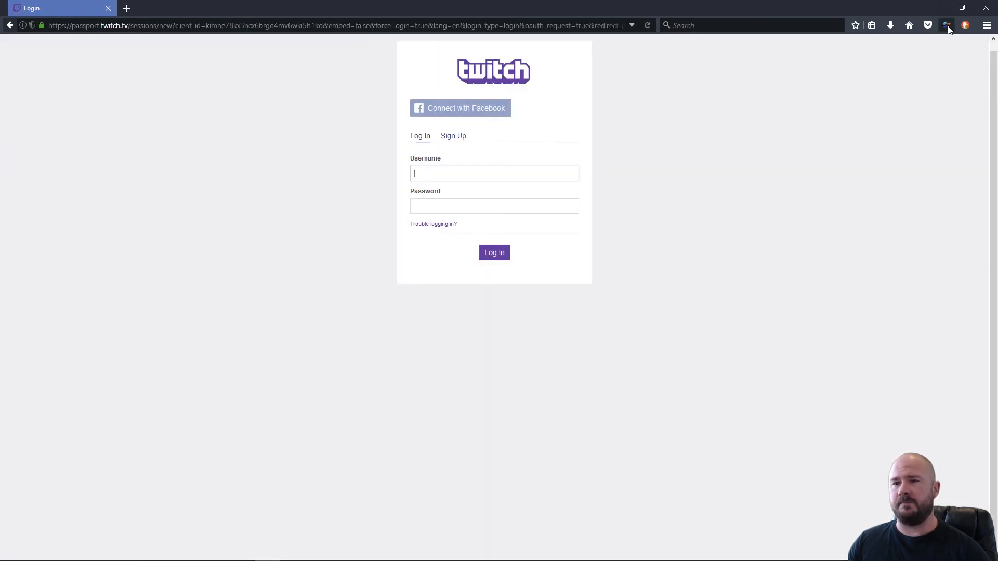
# Enter the Twitch username and account password and submit the login form.
pyautogui.click(420, 176)
pyautogui.write('pap')
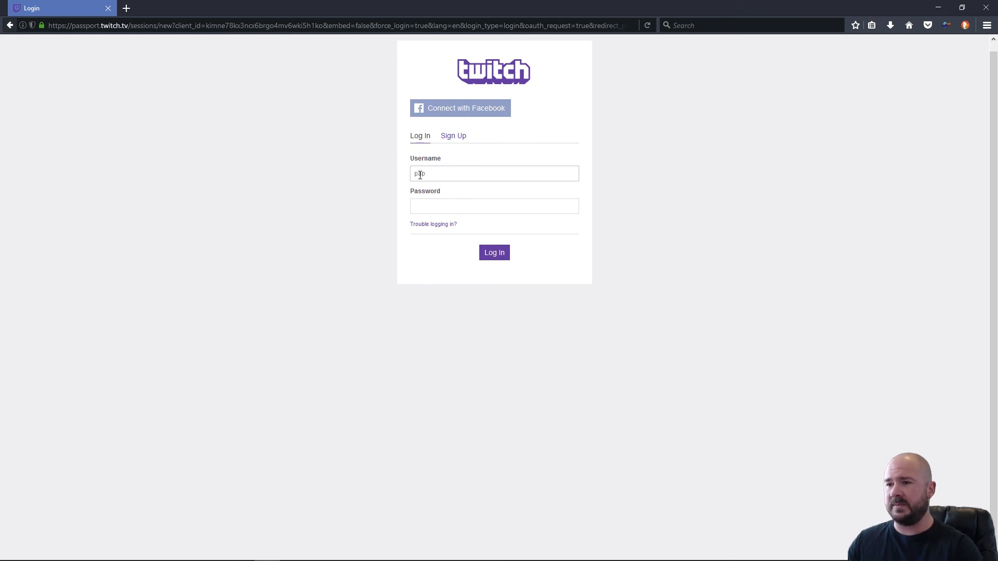
pyautogui.write('ergames')
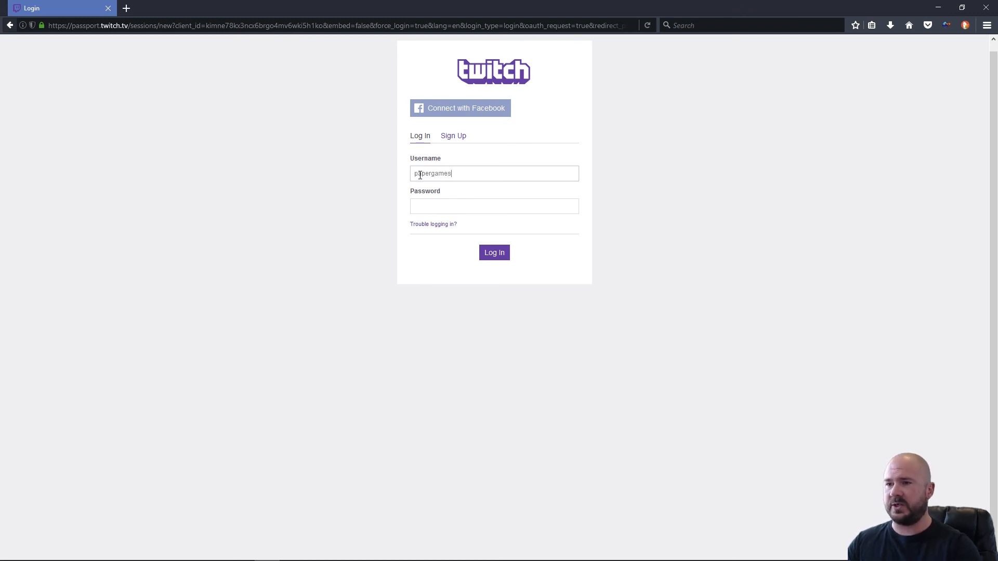
pyautogui.press('Tab')
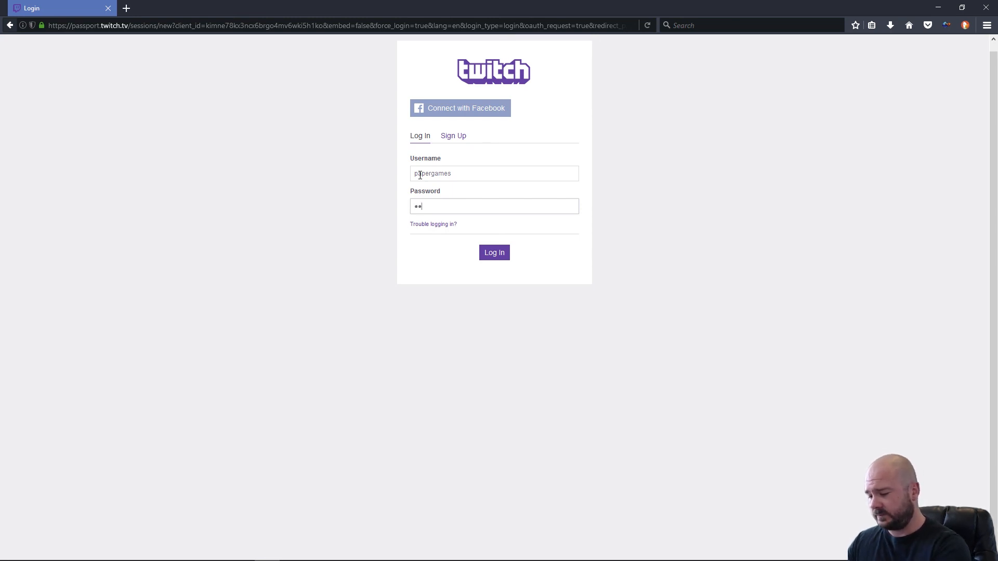
pyautogui.write('*****')
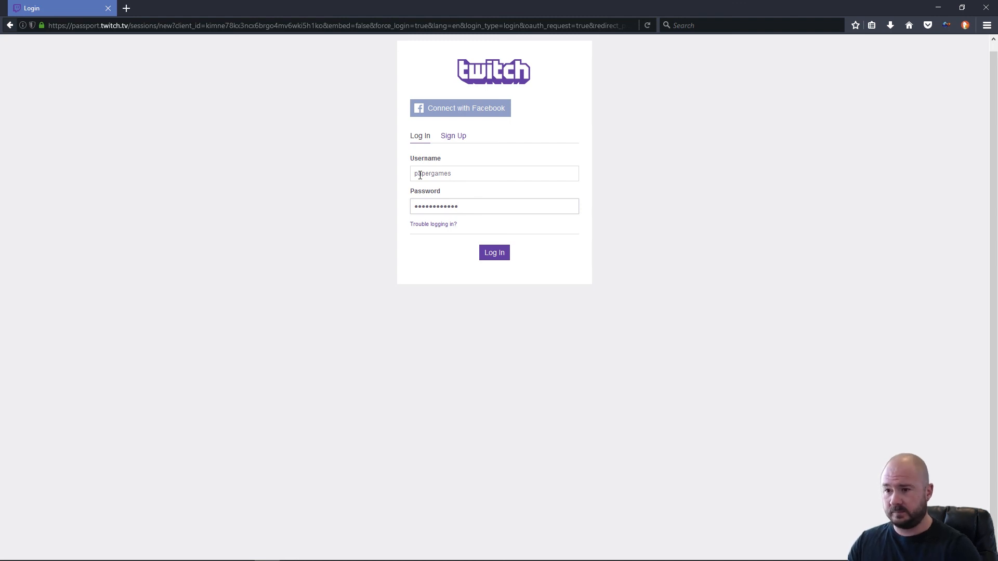
pyautogui.press('Return')
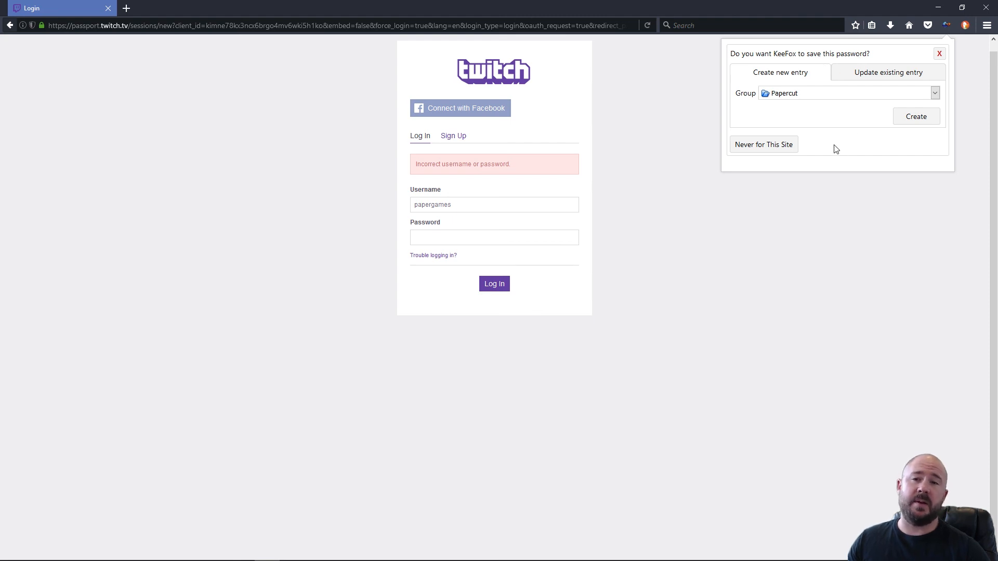
# Set the new Twitch entry's group to Internet, create it in KeePass, and close Firefox.
pyautogui.click(936, 95)
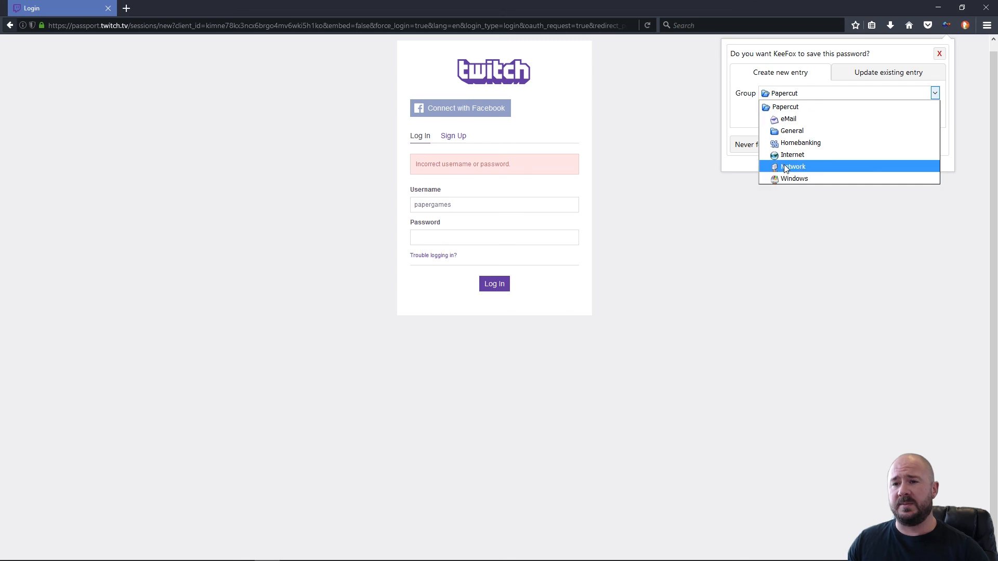
pyautogui.click(794, 132)
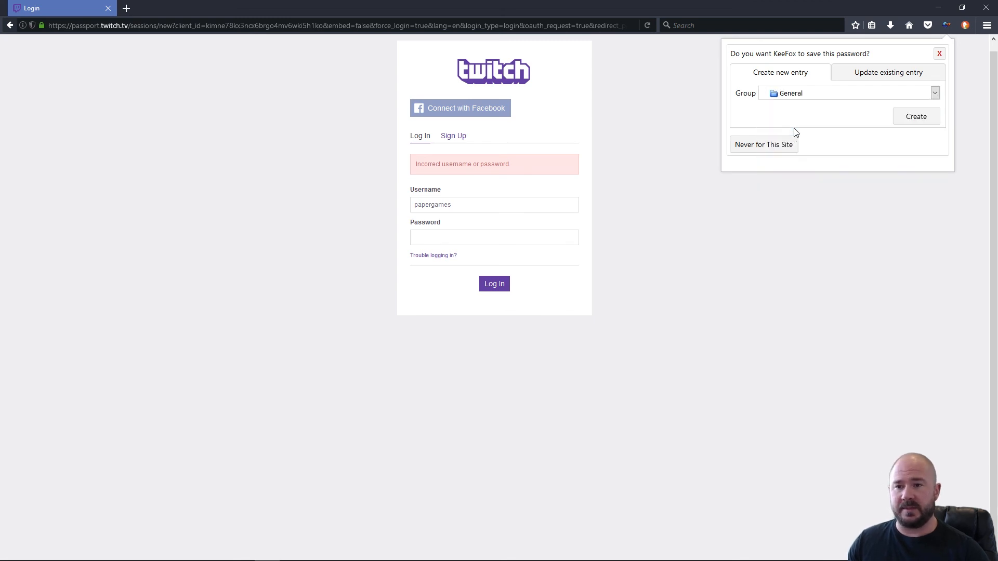
pyautogui.click(936, 94)
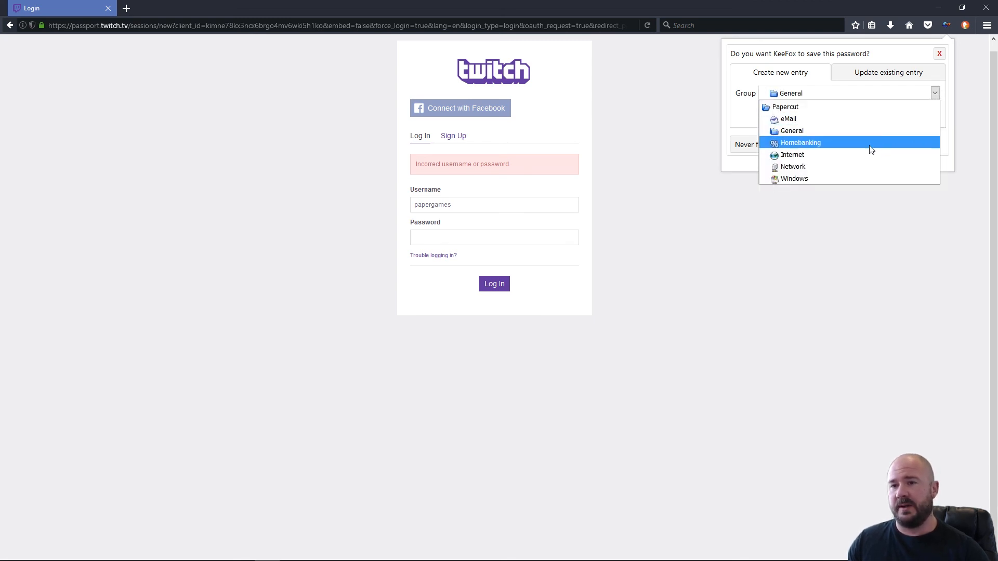
pyautogui.click(861, 156)
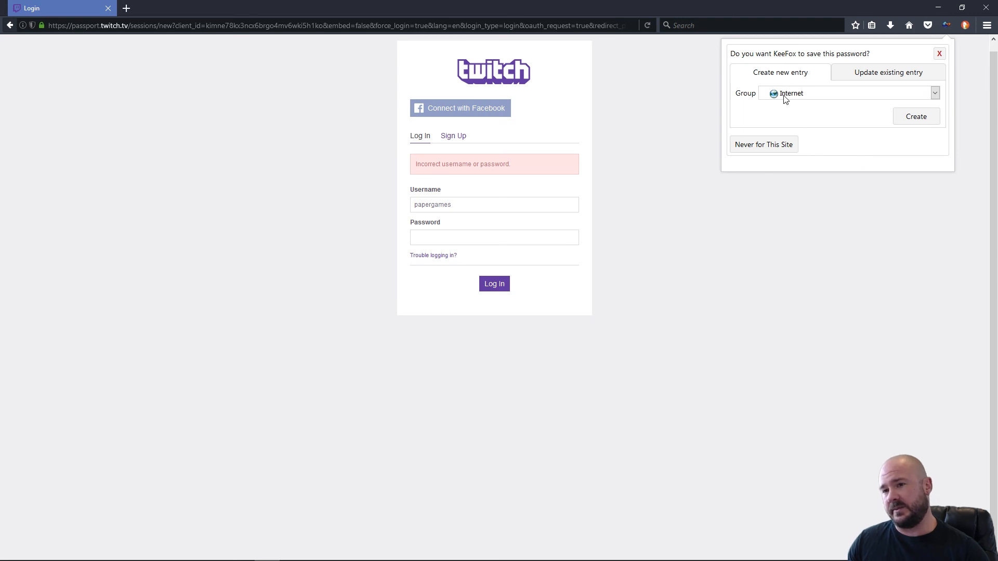
pyautogui.click(904, 118)
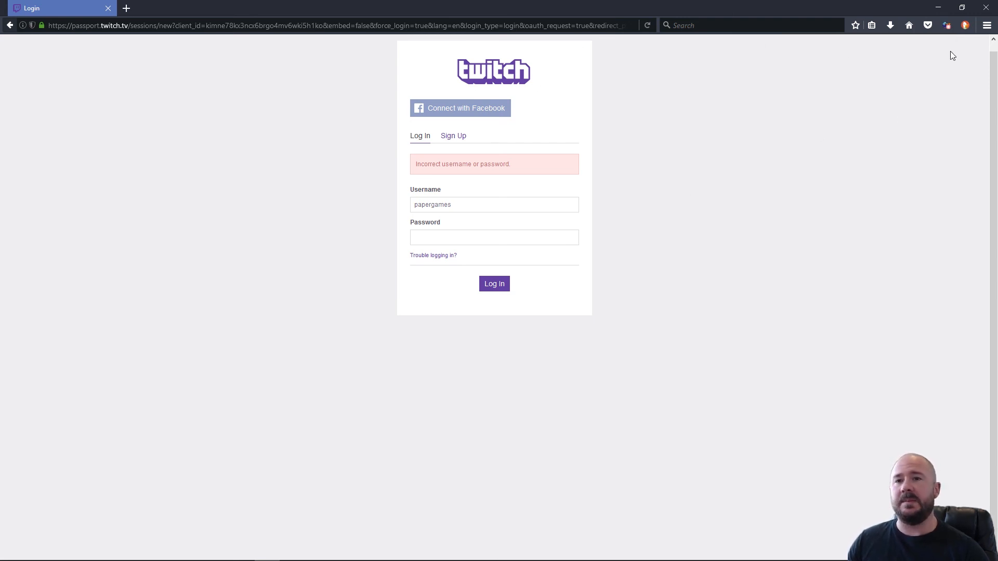
pyautogui.click(986, 7)
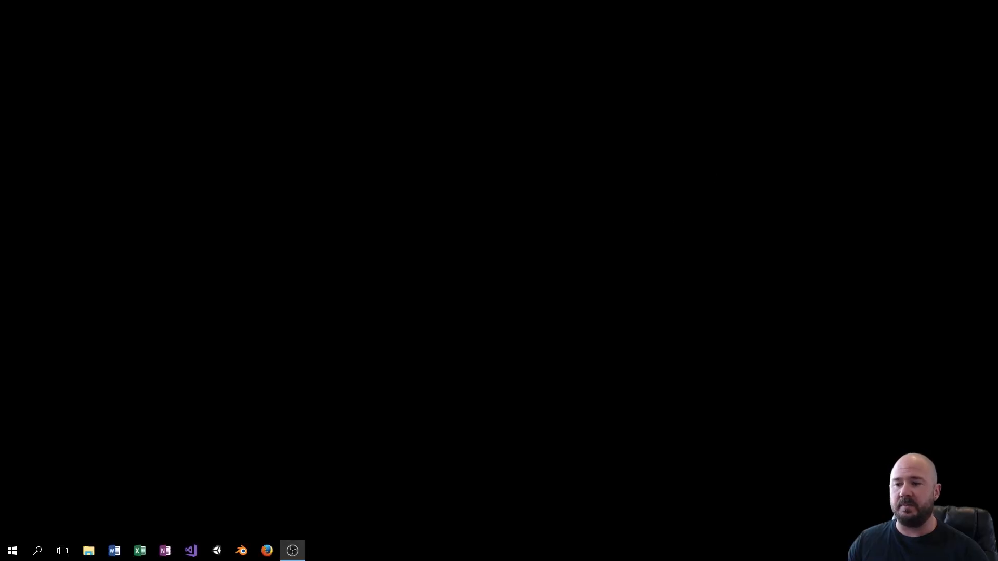
# Restore KeePass from the system tray and display the new Login entry in the Internet group.
pyautogui.click(858, 551)
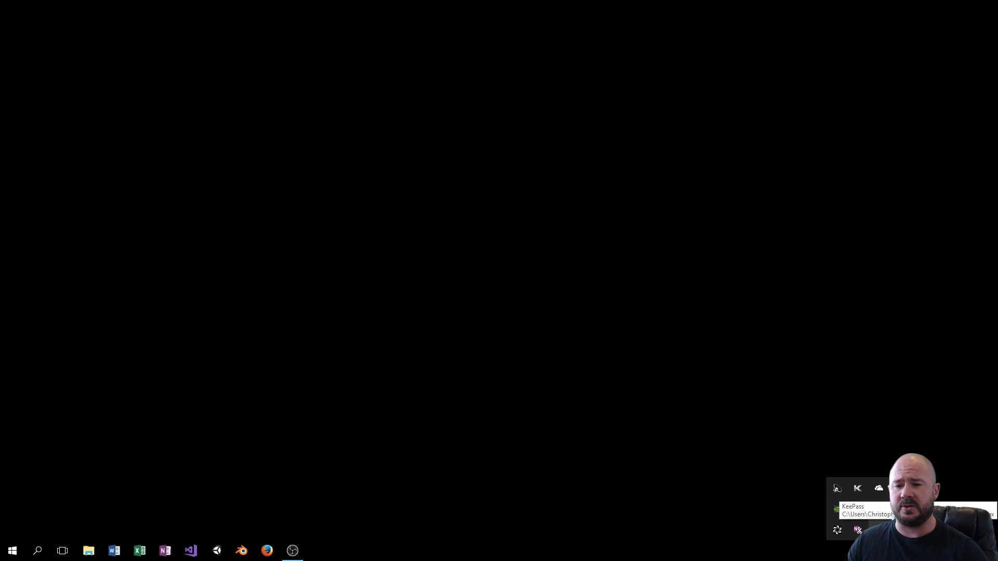
pyautogui.click(837, 509)
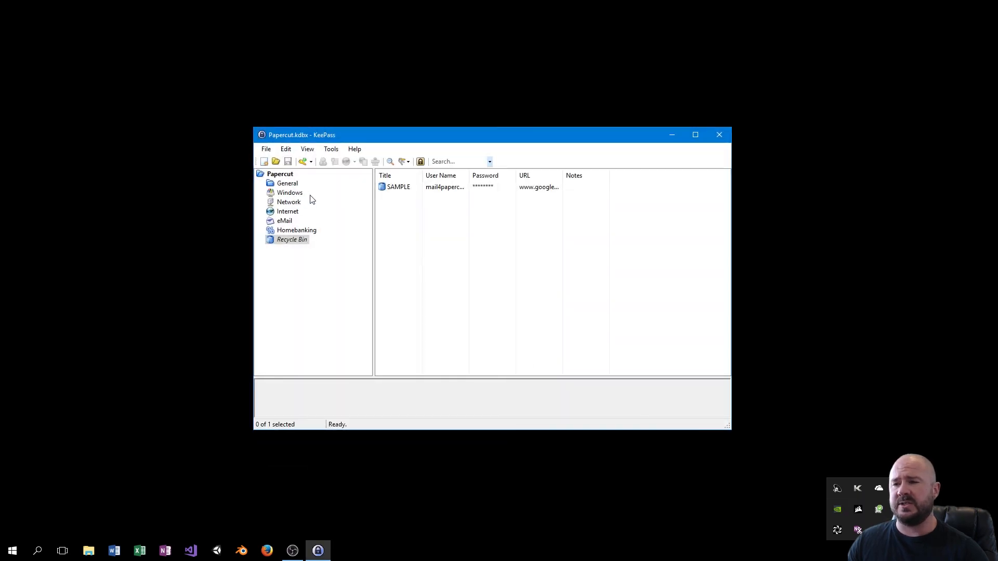
pyautogui.click(473, 189)
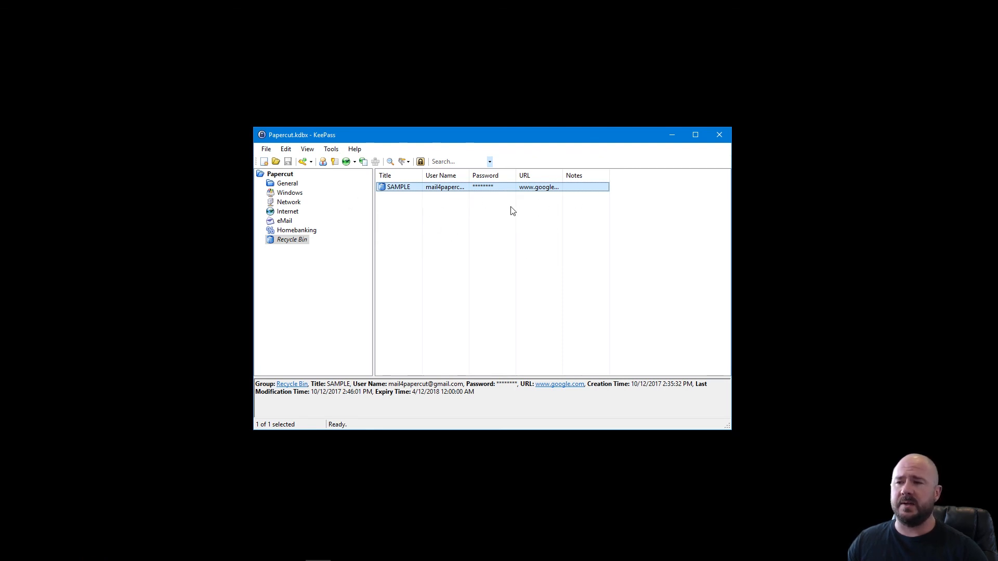
pyautogui.click(286, 212)
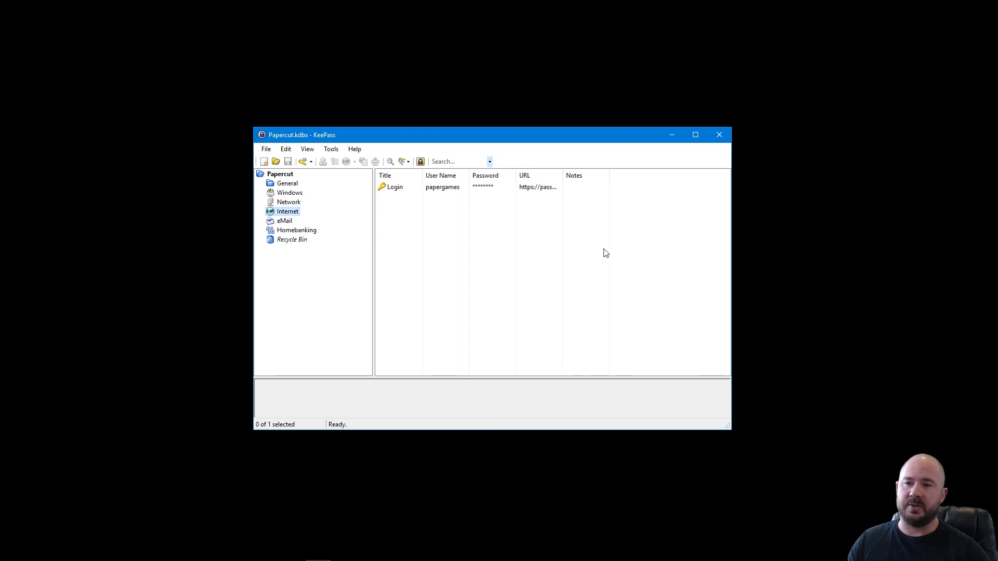
pyautogui.moveTo(553, 142); pyautogui.dragTo(554, 129)
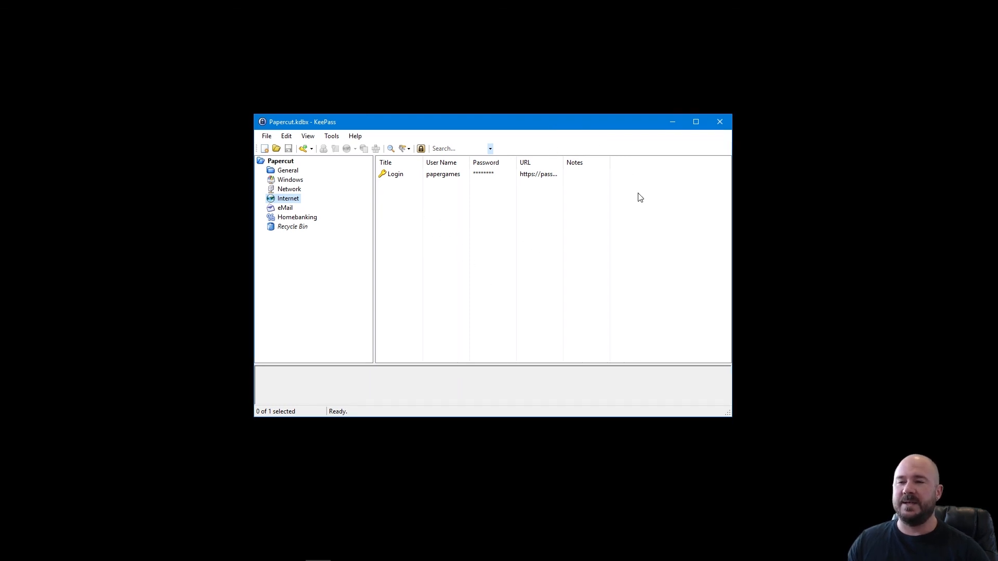